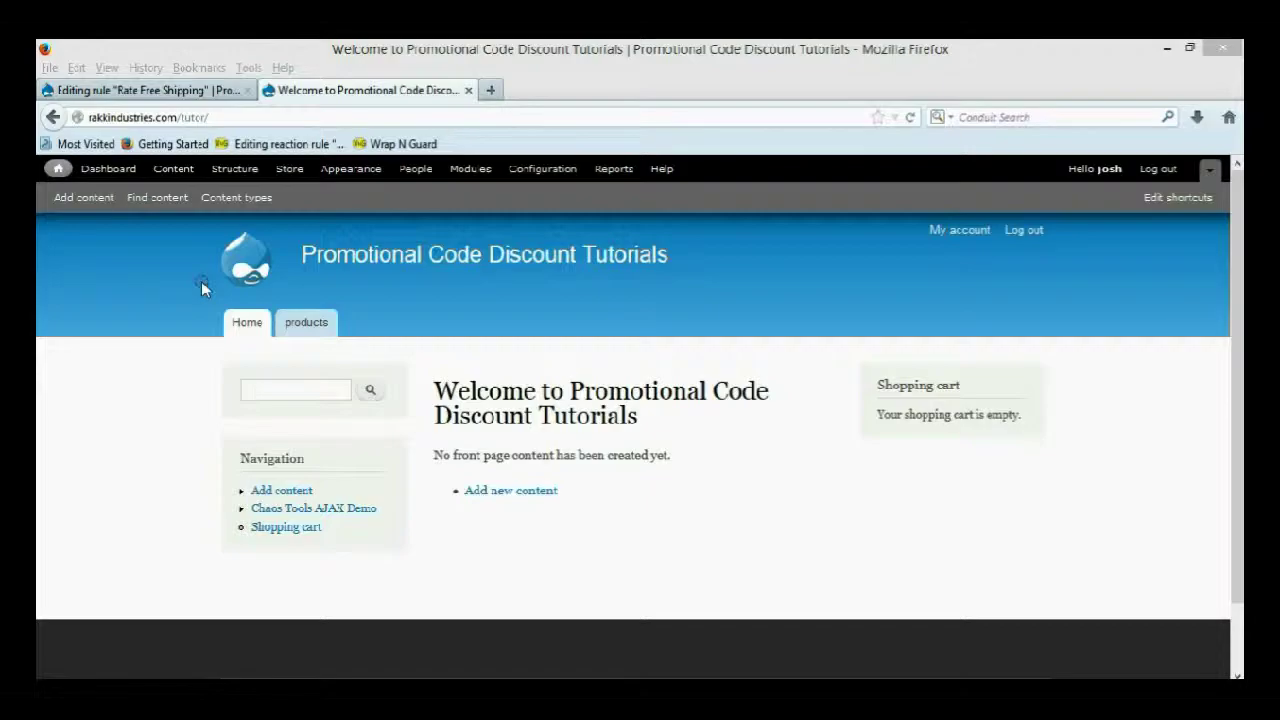
Step: Add one Snake variation ($8.00) to the cart from the products page
left_click(196, 389)
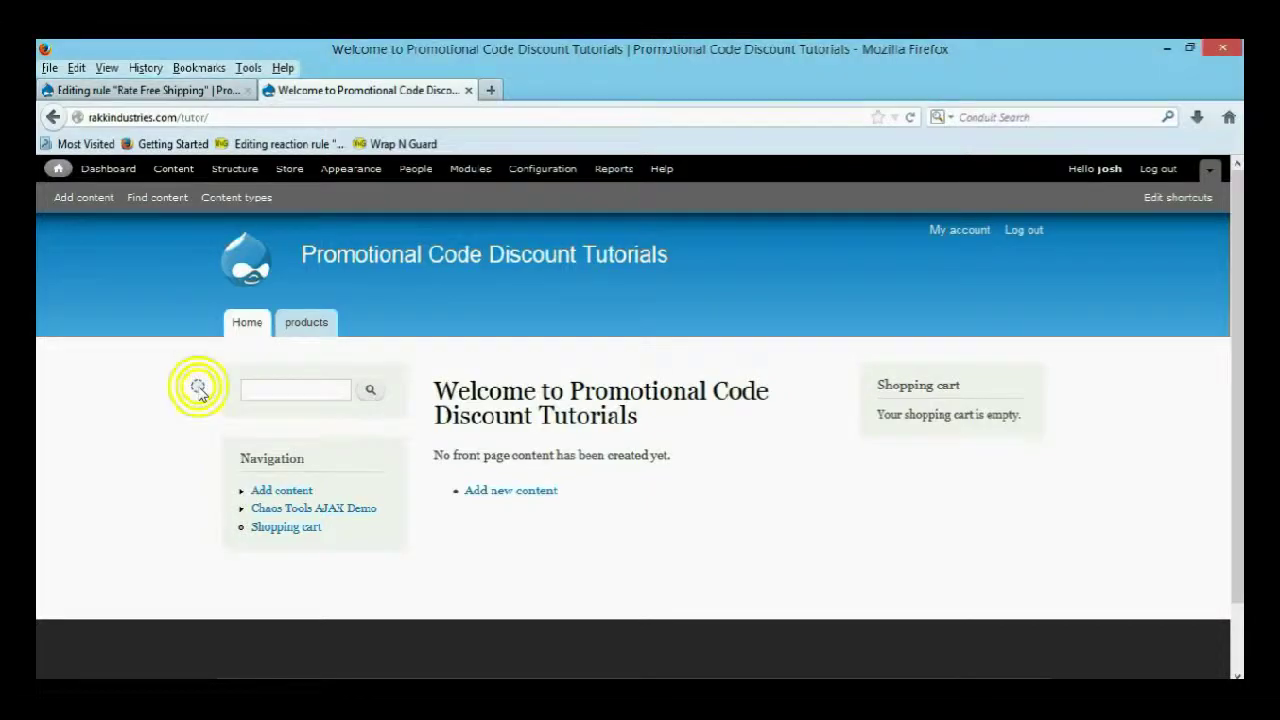
scroll(198, 390, "down", 2)
scroll(198, 390, "up", 2)
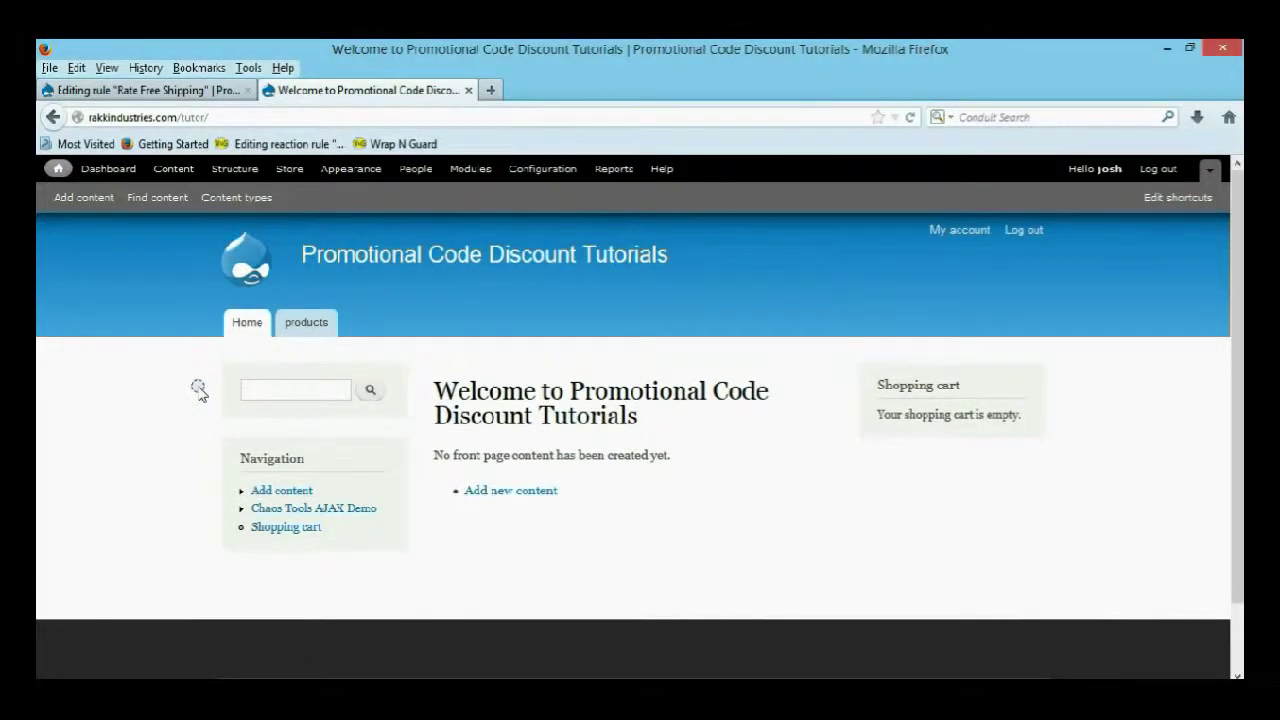
left_click(318, 330)
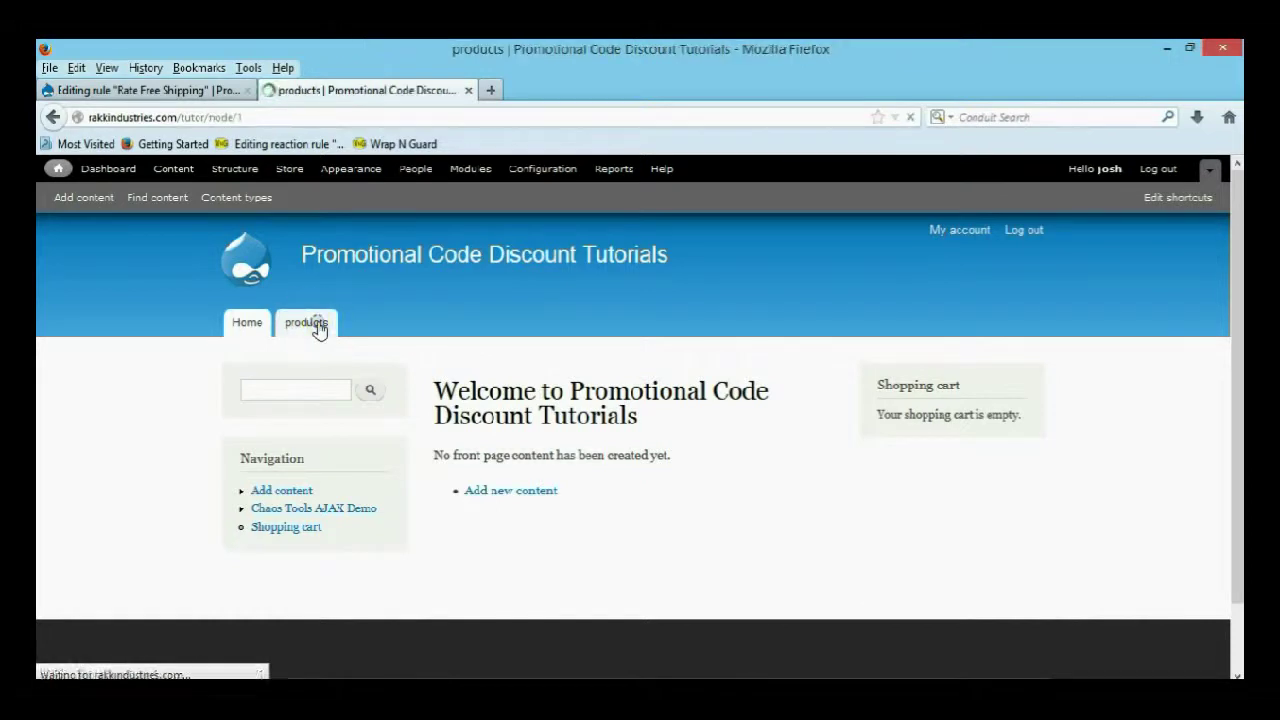
scroll(469, 418, "down", 1)
scroll(469, 418, "down", 1)
left_click(495, 436)
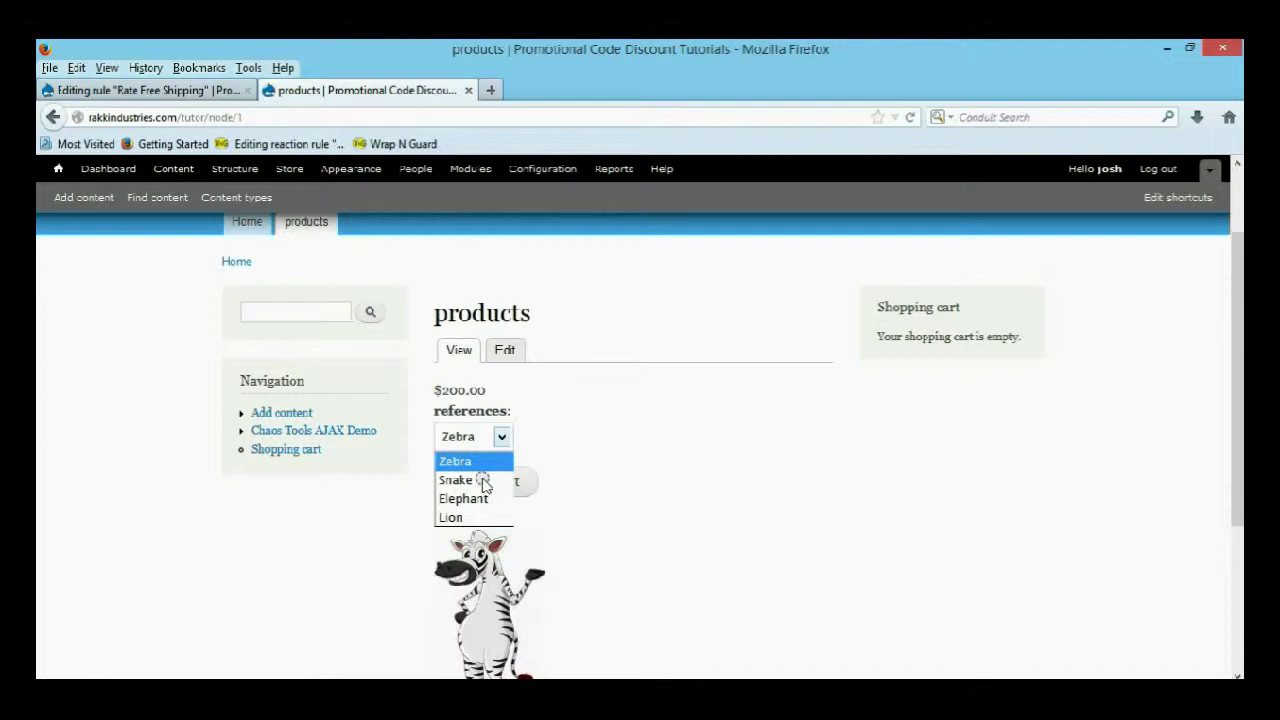
left_click(483, 481)
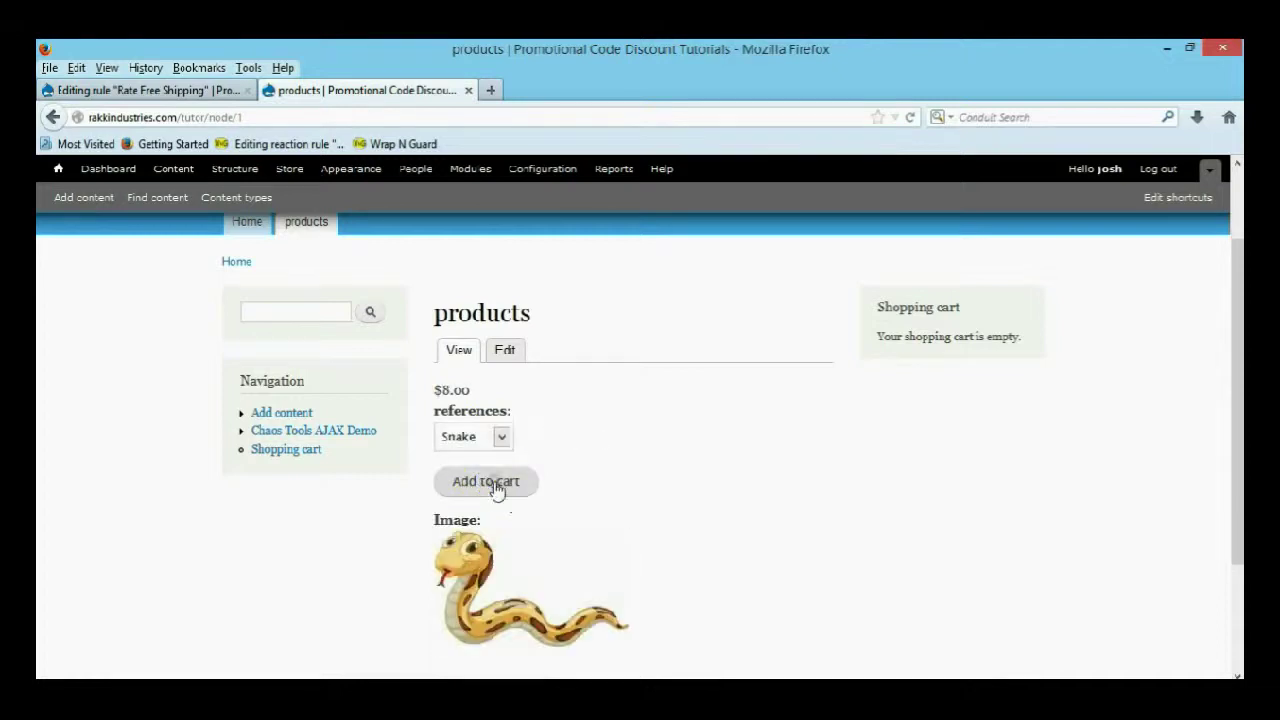
left_click(509, 482)
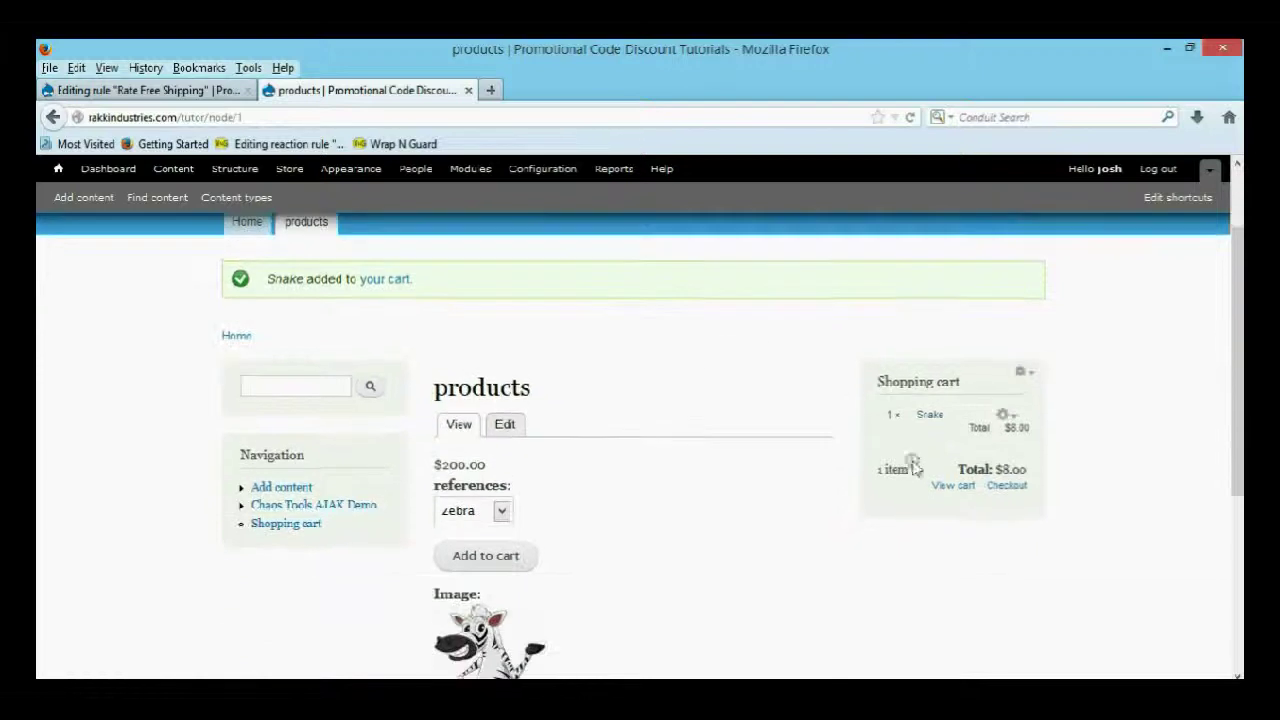
Step: Go to checkout and confirm the only shipping rate offered is $10.00
left_click(1001, 489)
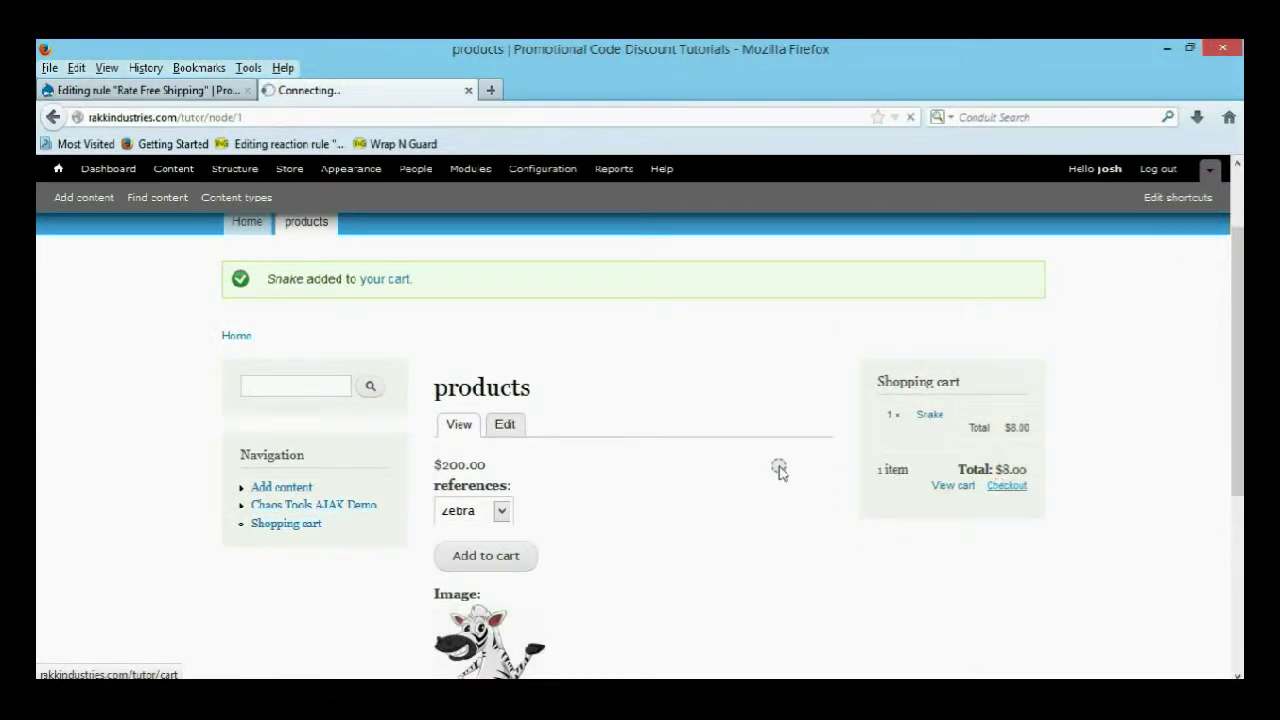
scroll(683, 438, "down", 1)
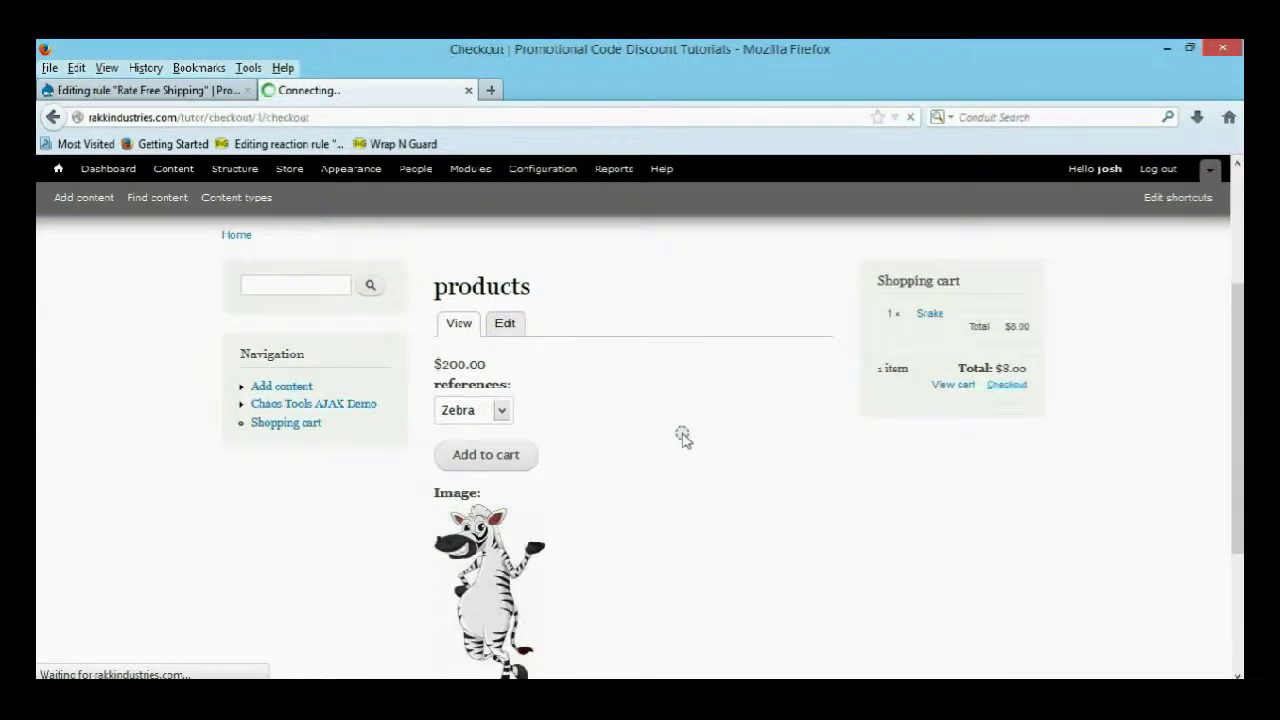
scroll(660, 450, "down", 2)
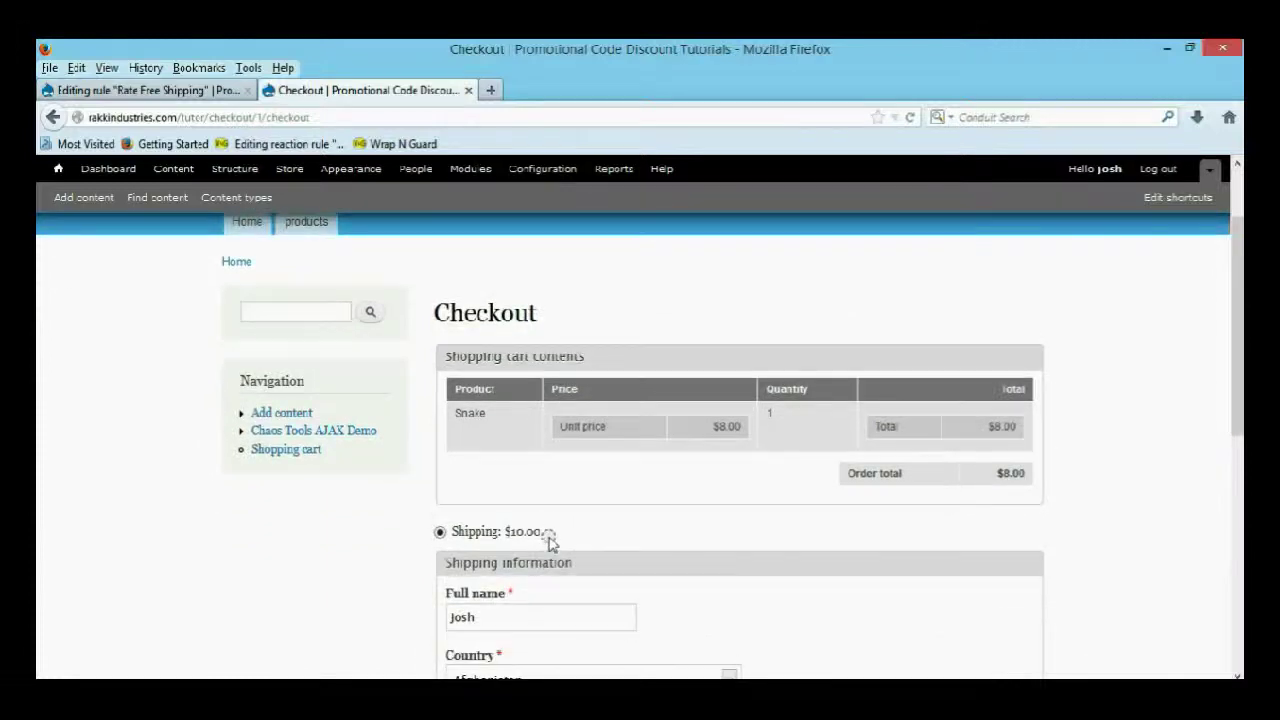
left_click_drag(542, 531, 515, 535)
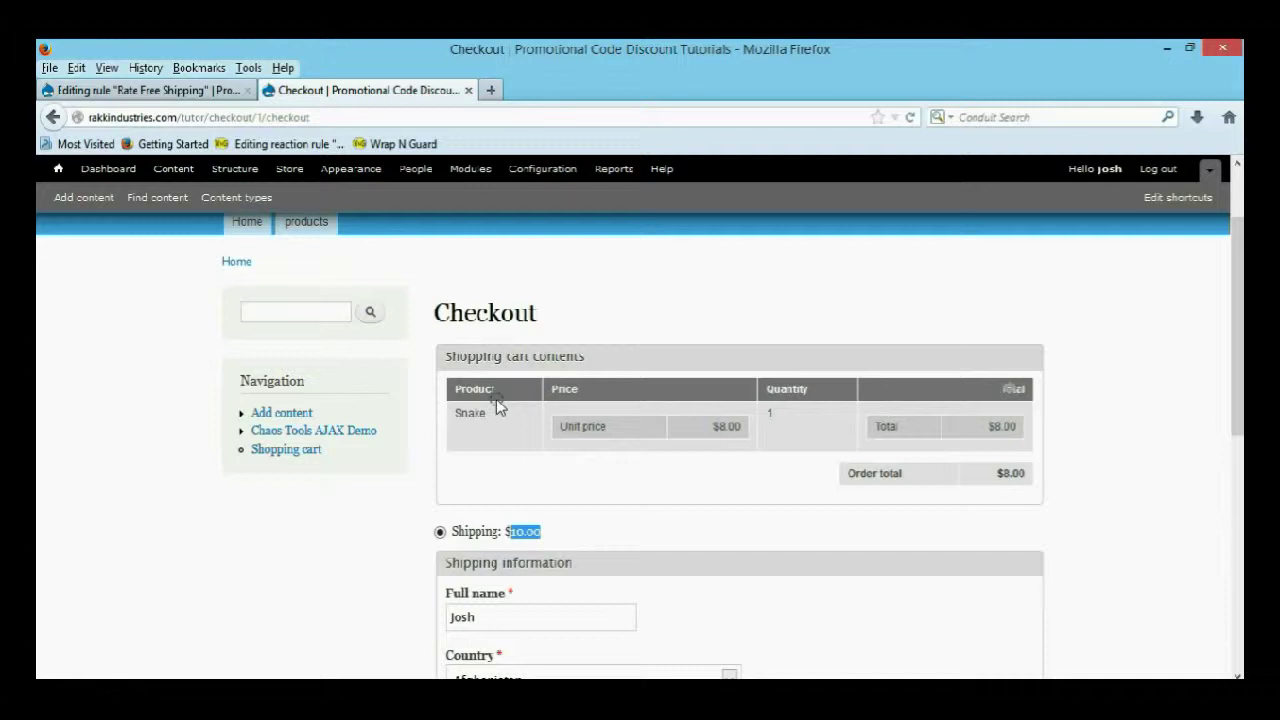
Step: Set the Snake quantity to 10 in the cart and check the $5.00 shipping rate at checkout
left_click(53, 118)
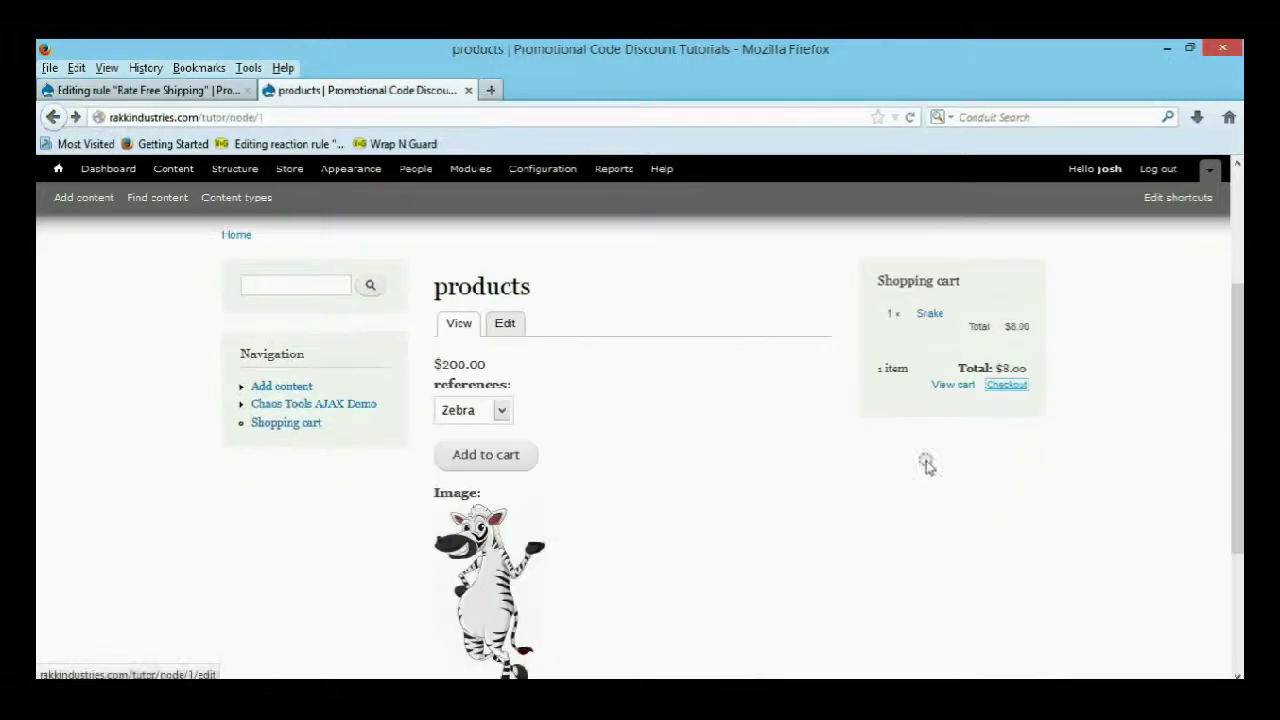
left_click(953, 385)
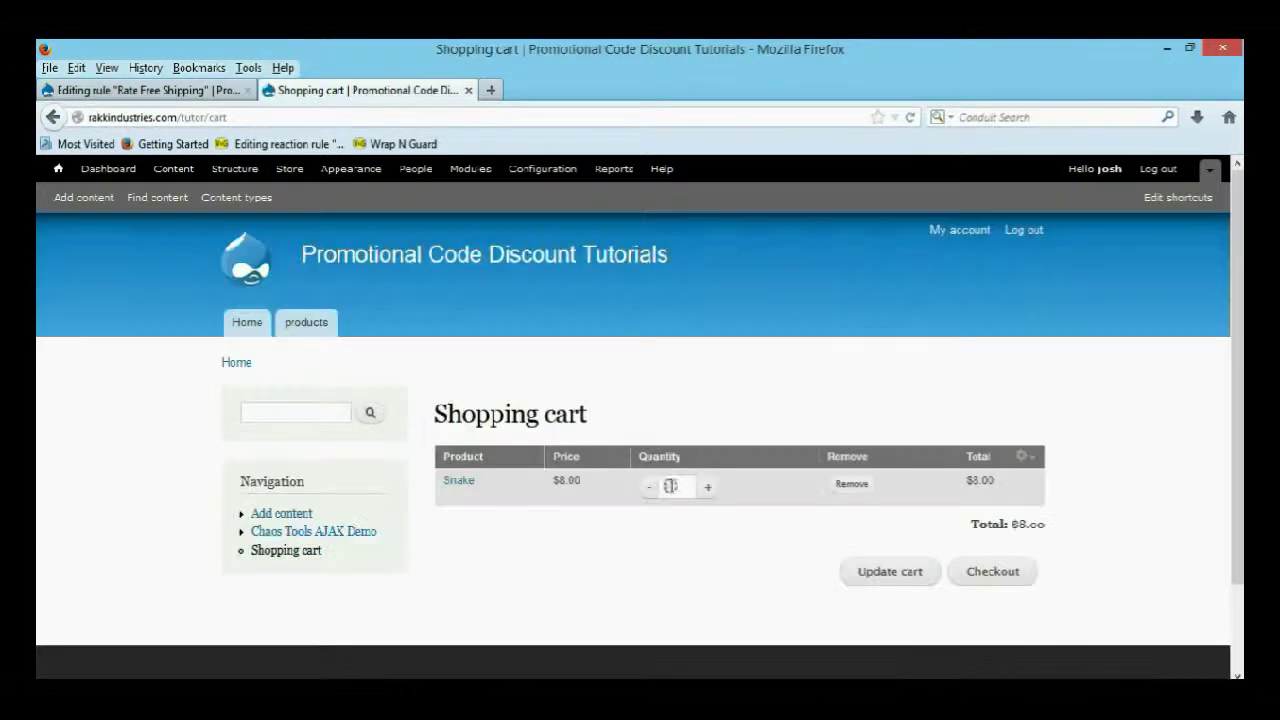
double_click(668, 486)
type("10")
left_click(777, 580)
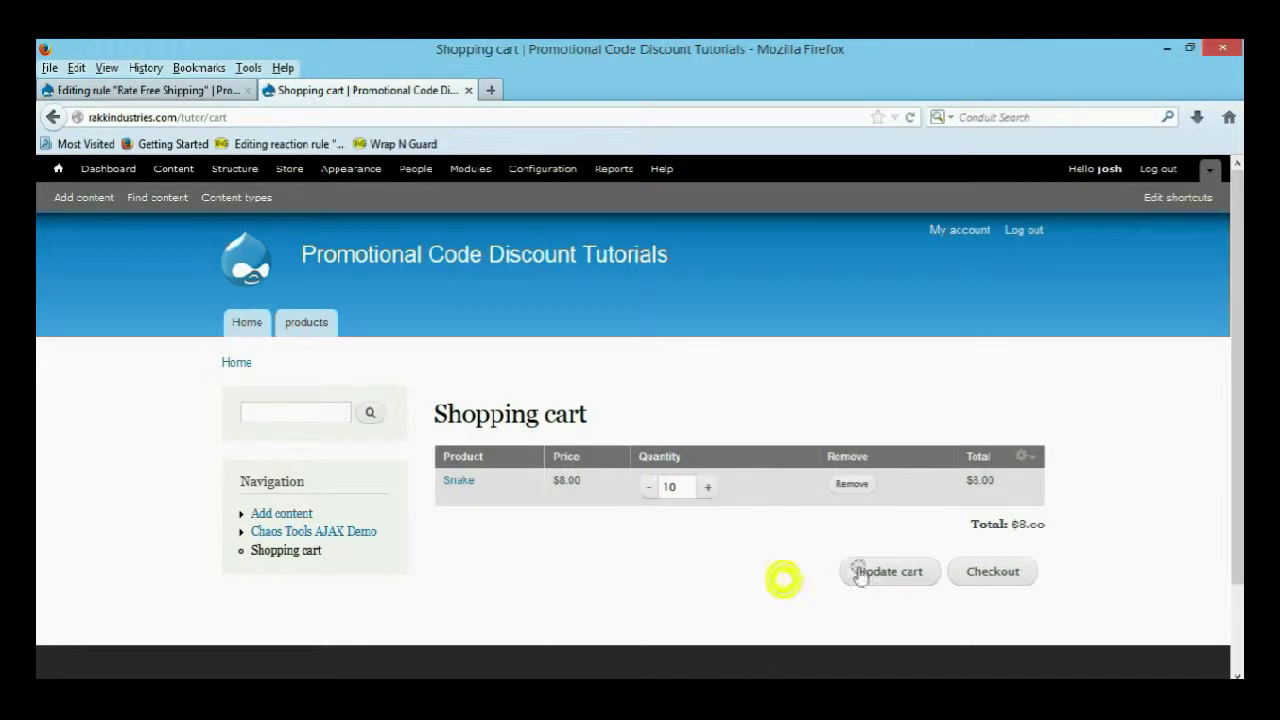
left_click(1010, 574)
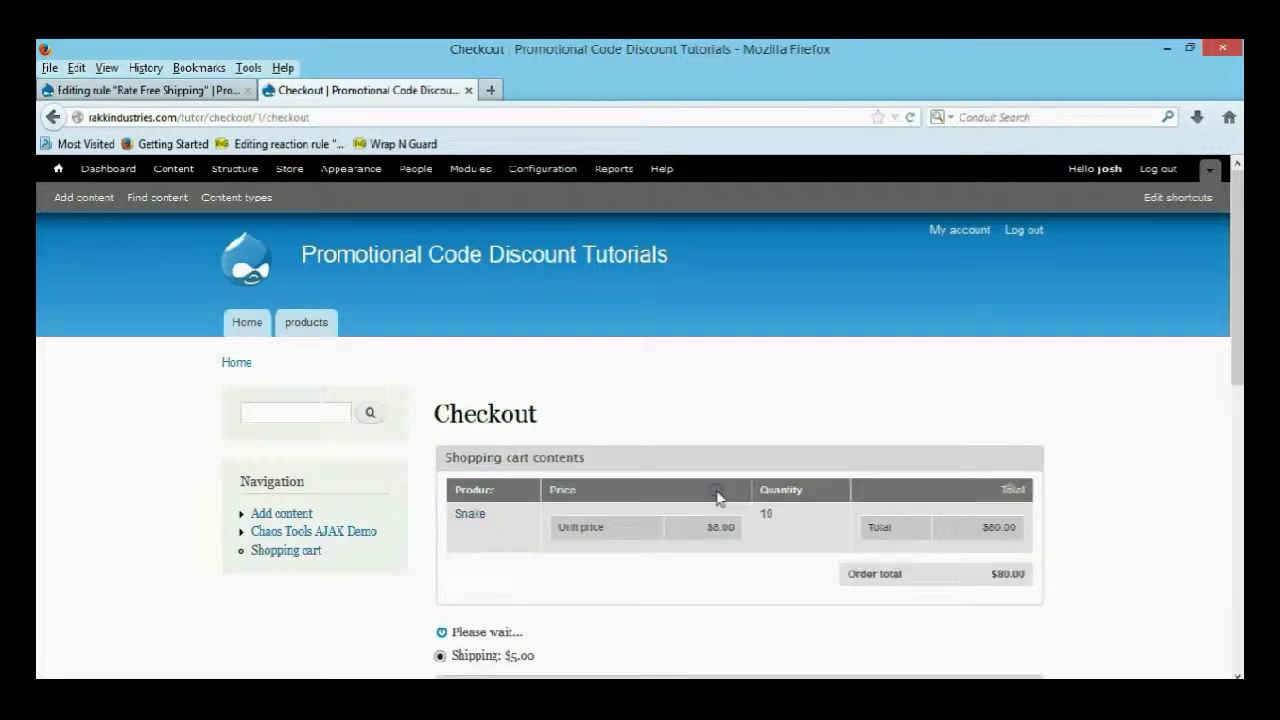
scroll(560, 584, "down", 2)
left_click_drag(534, 531, 506, 533)
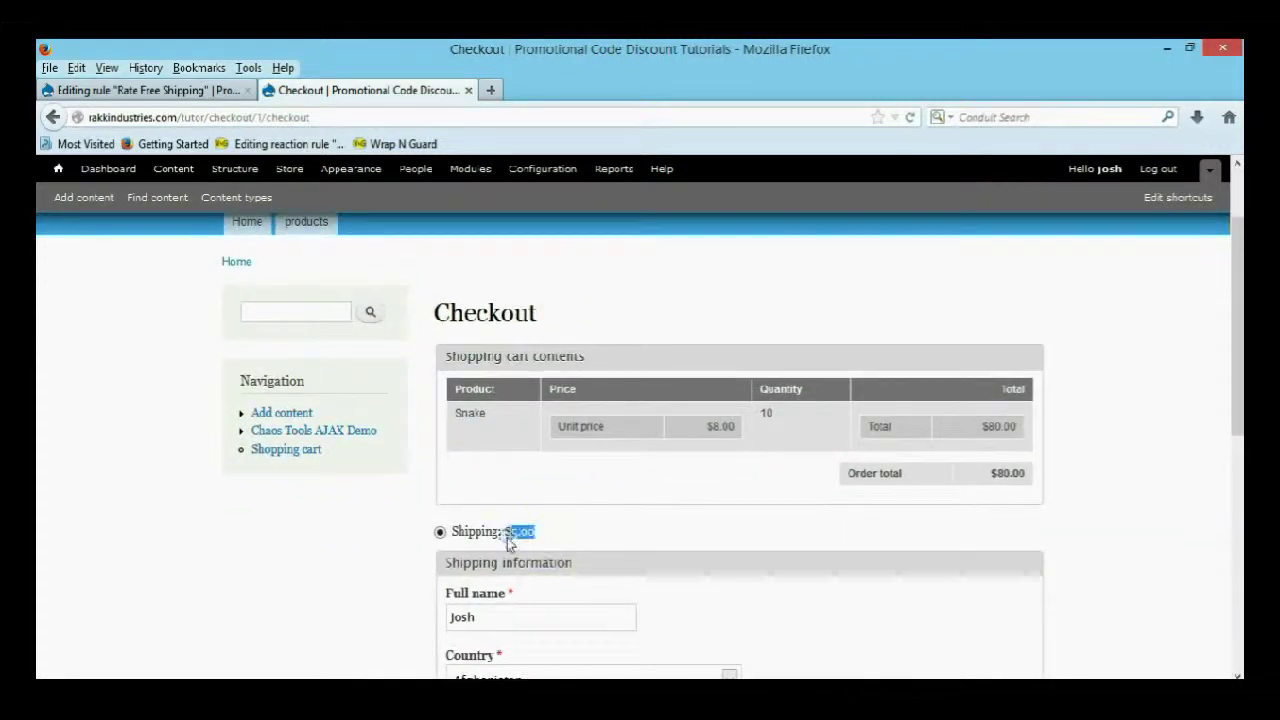
Step: Raise the quantity to 16 ($128.00) and confirm checkout offers only Free Shipping at $0.00
left_click(53, 117)
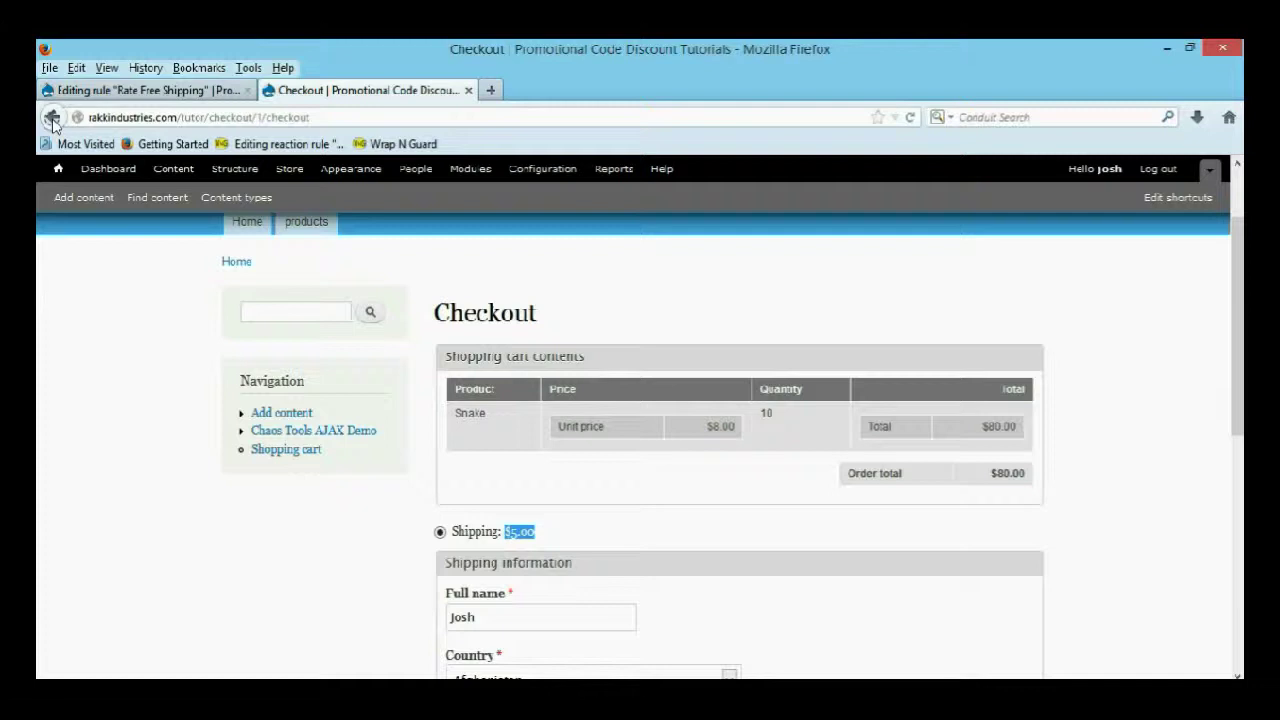
left_click(707, 390)
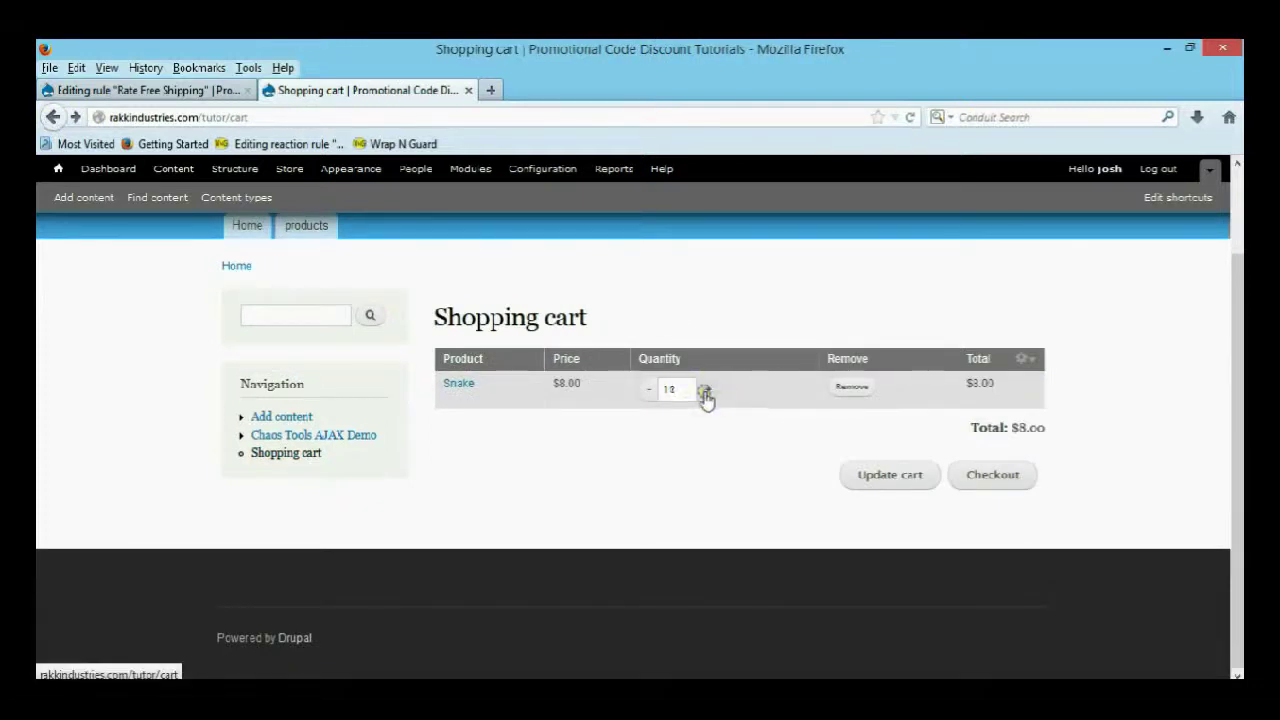
left_click(707, 390)
left_click(707, 390)
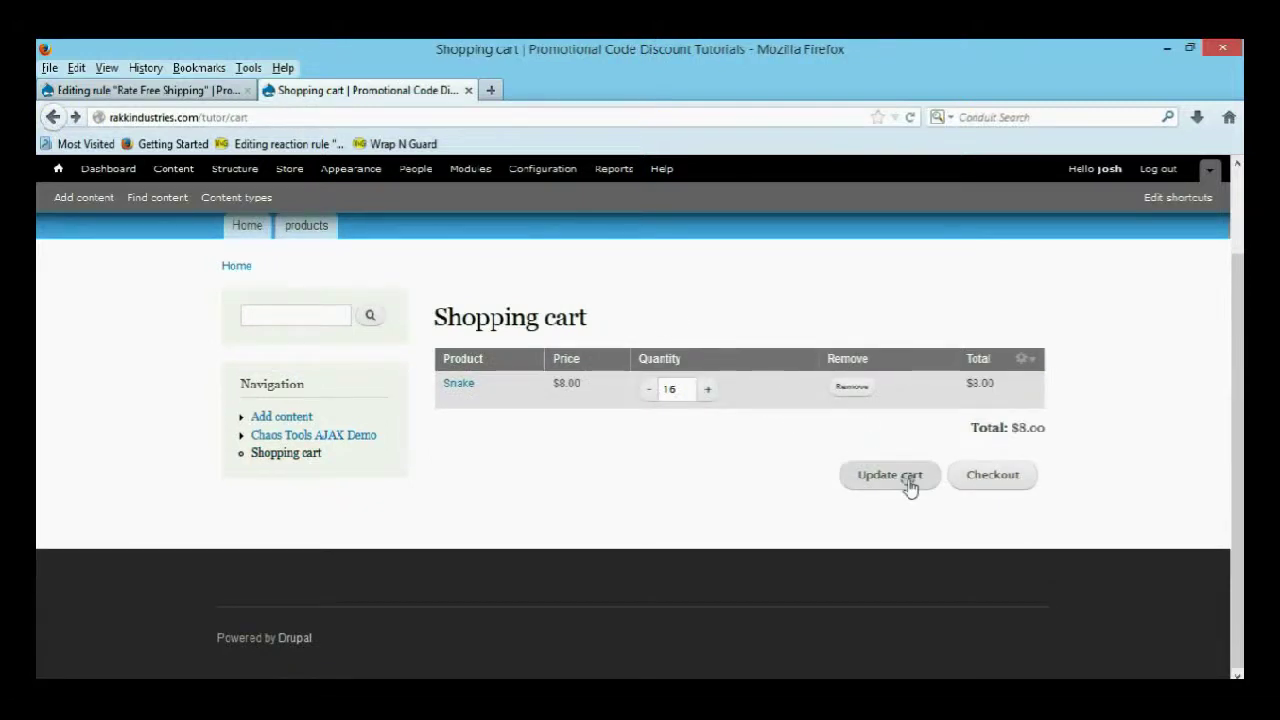
left_click(990, 475)
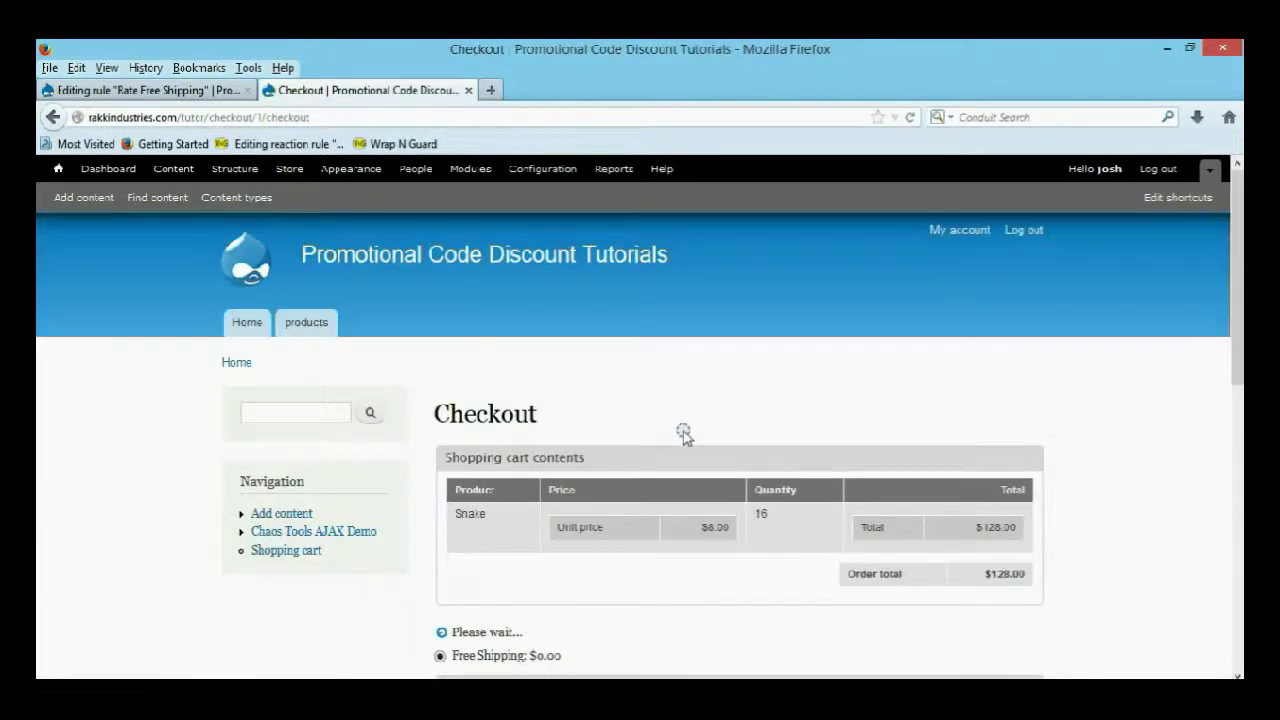
scroll(683, 432, "down", 3)
scroll(683, 432, "down", 1)
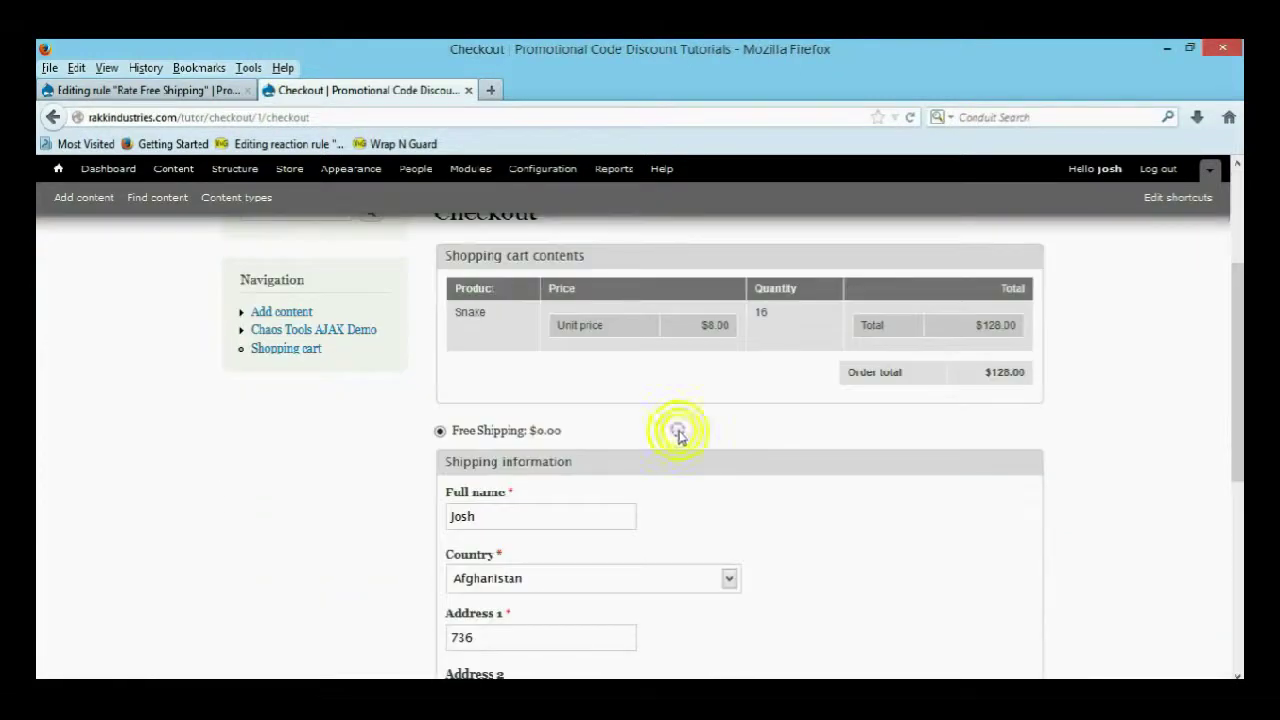
scroll(680, 434, "up", 3)
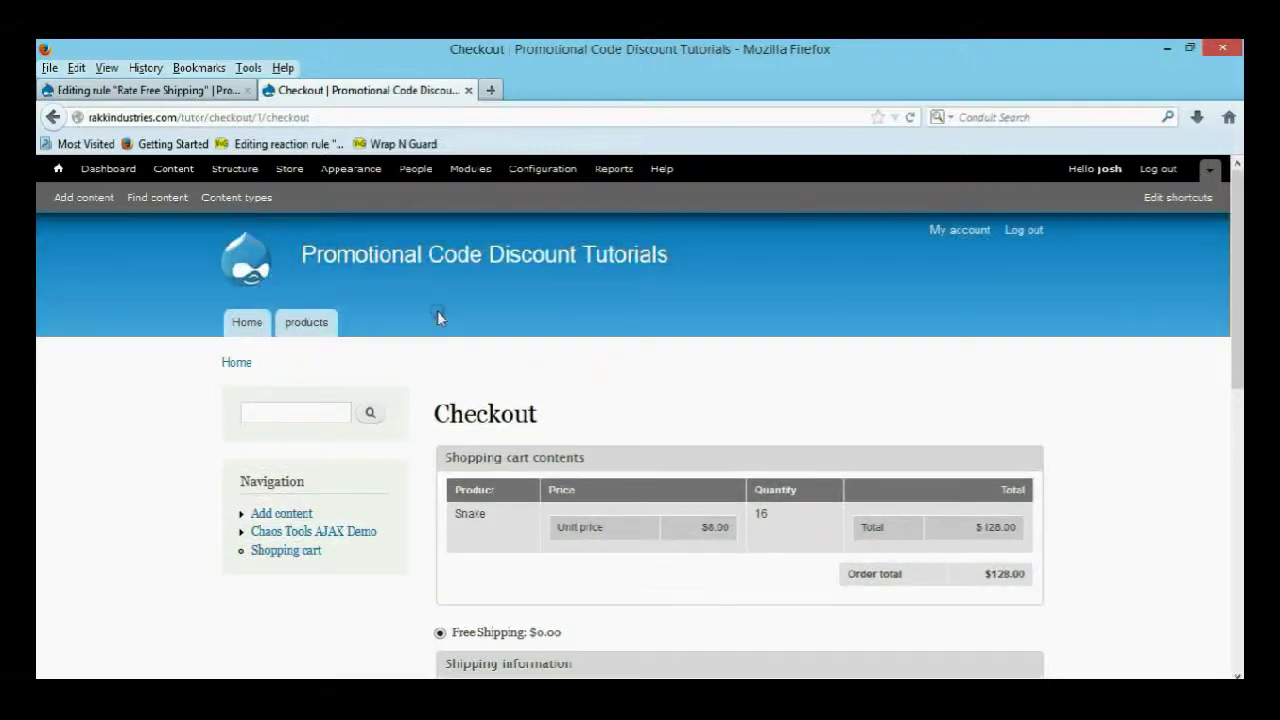
left_click(624, 410)
scroll(623, 410, "down", 2)
scroll(438, 382, "up", 2)
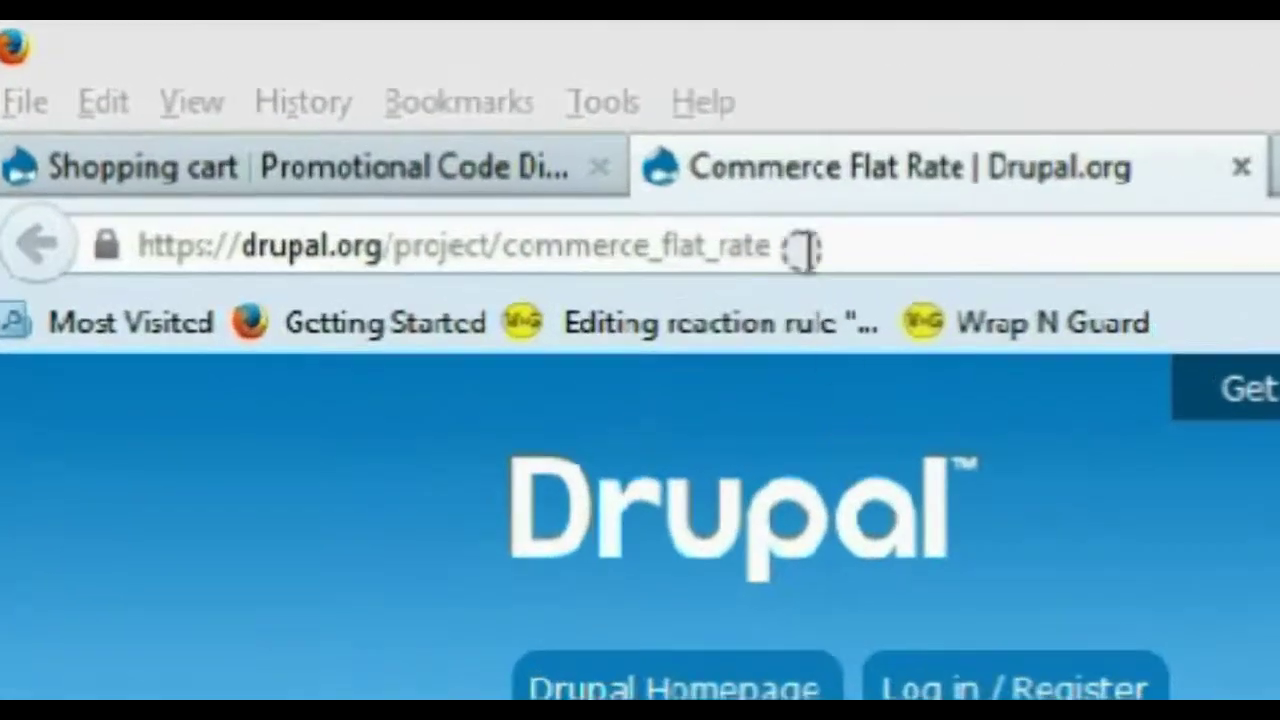
Step: Review the commerce_flat_rate project page and its recommended release version
left_click_drag(620, 198, 398, 180)
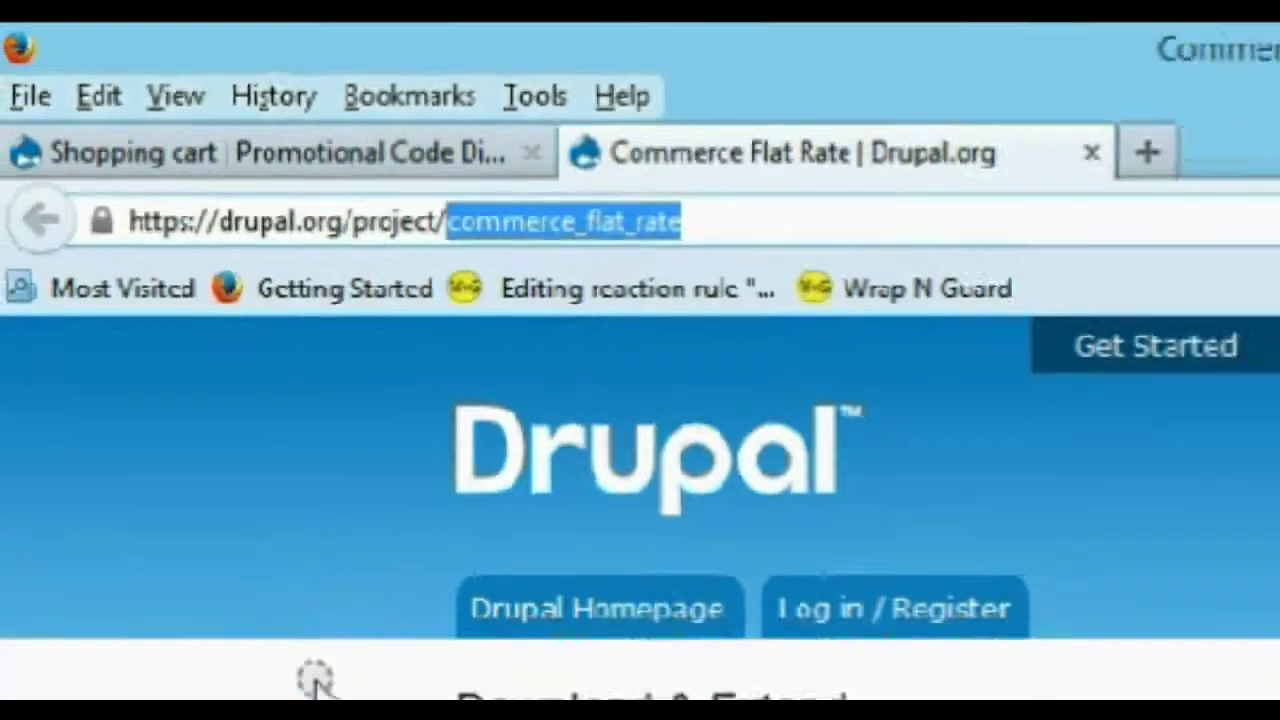
left_click(347, 719)
scroll(338, 719, "down", 1)
scroll(155, 378, "down", 15)
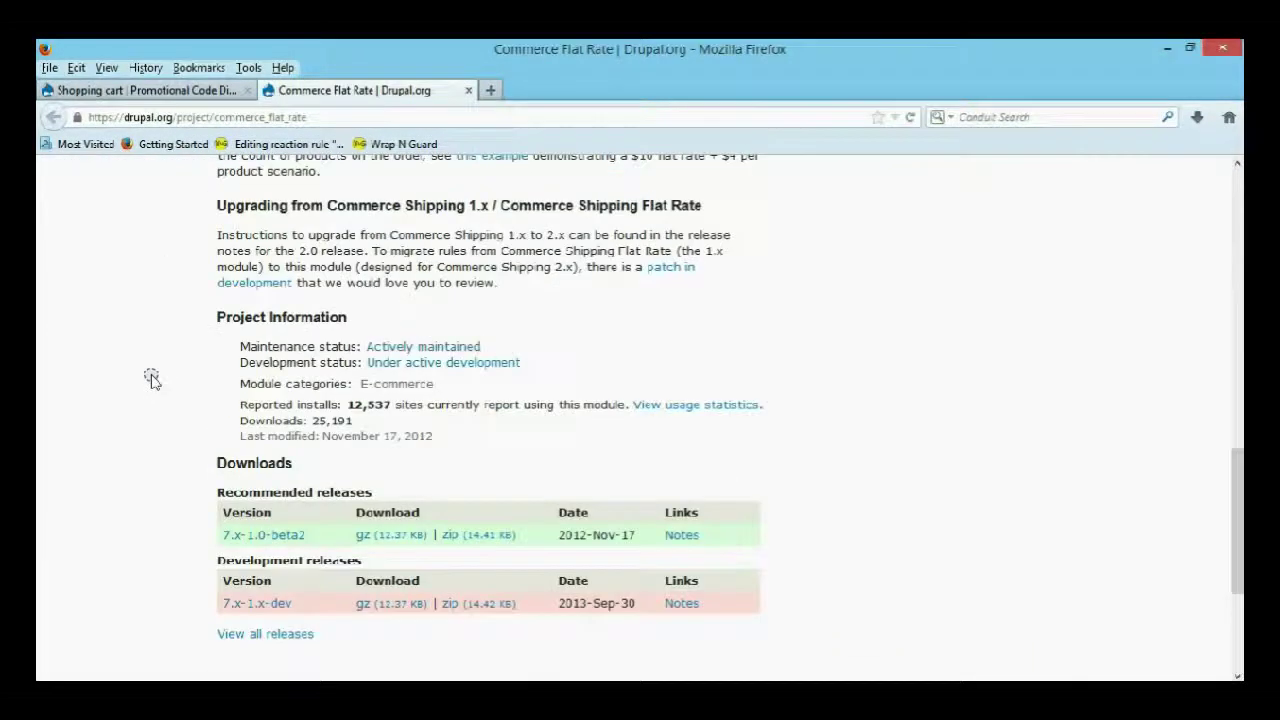
left_click_drag(306, 434, 258, 434)
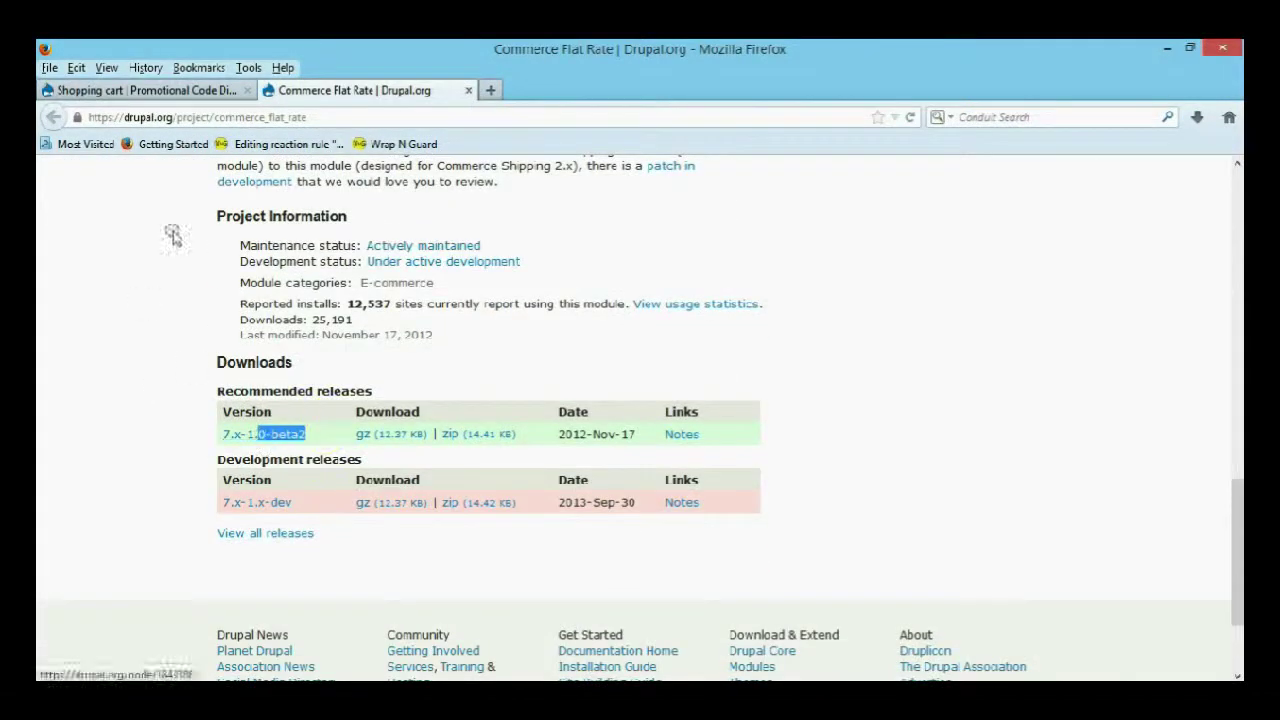
Step: Change the address to commerce_shipping_flat_rate and read that project's module information
left_click(258, 118)
left_click(268, 118)
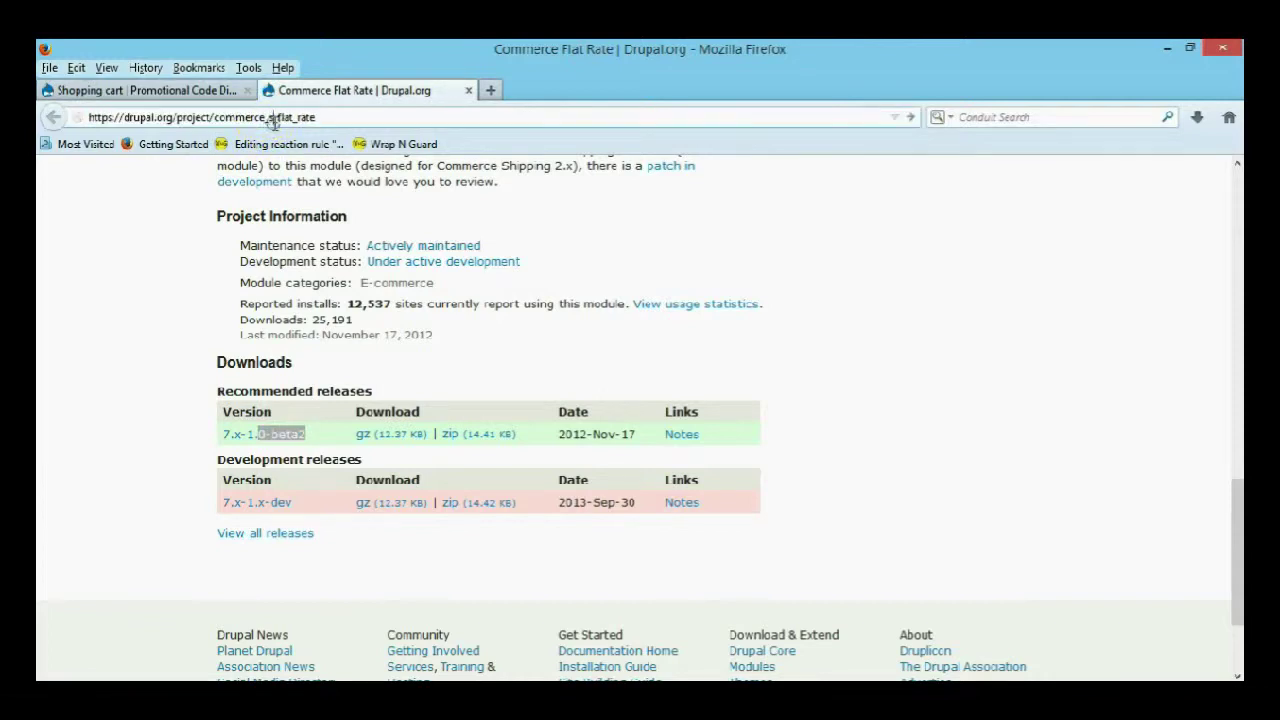
type("hipping_")
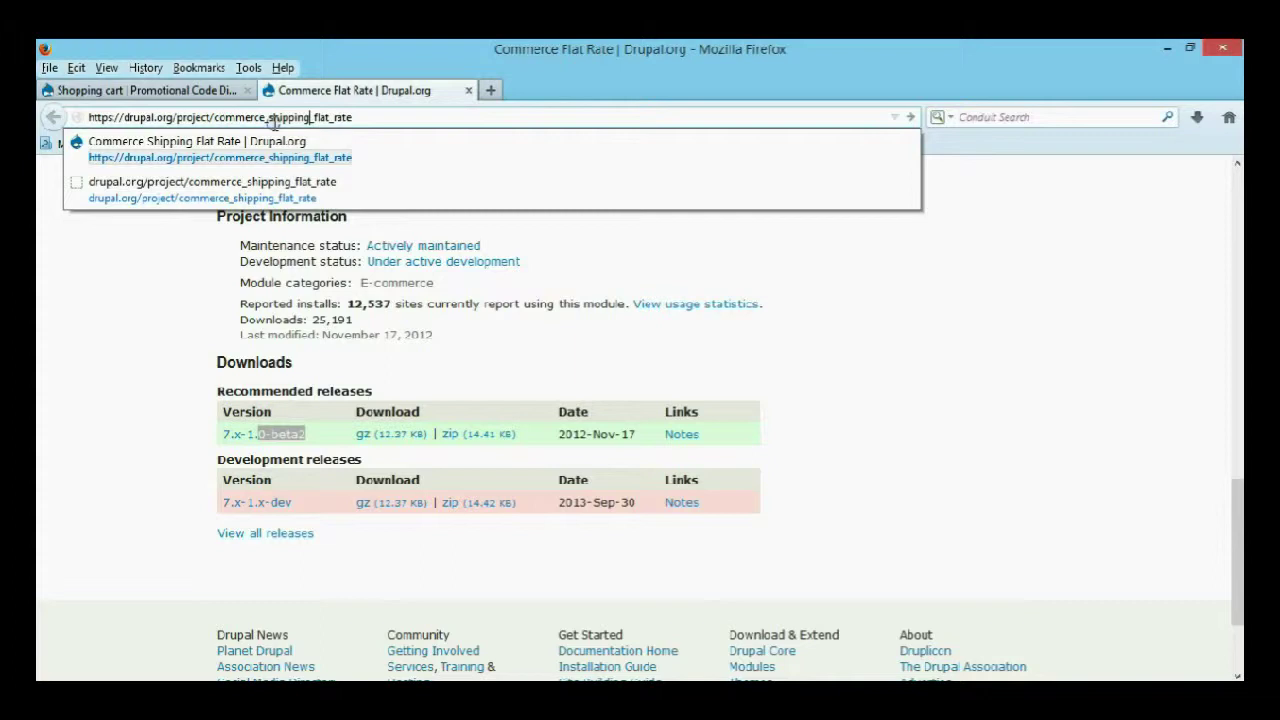
key("Return")
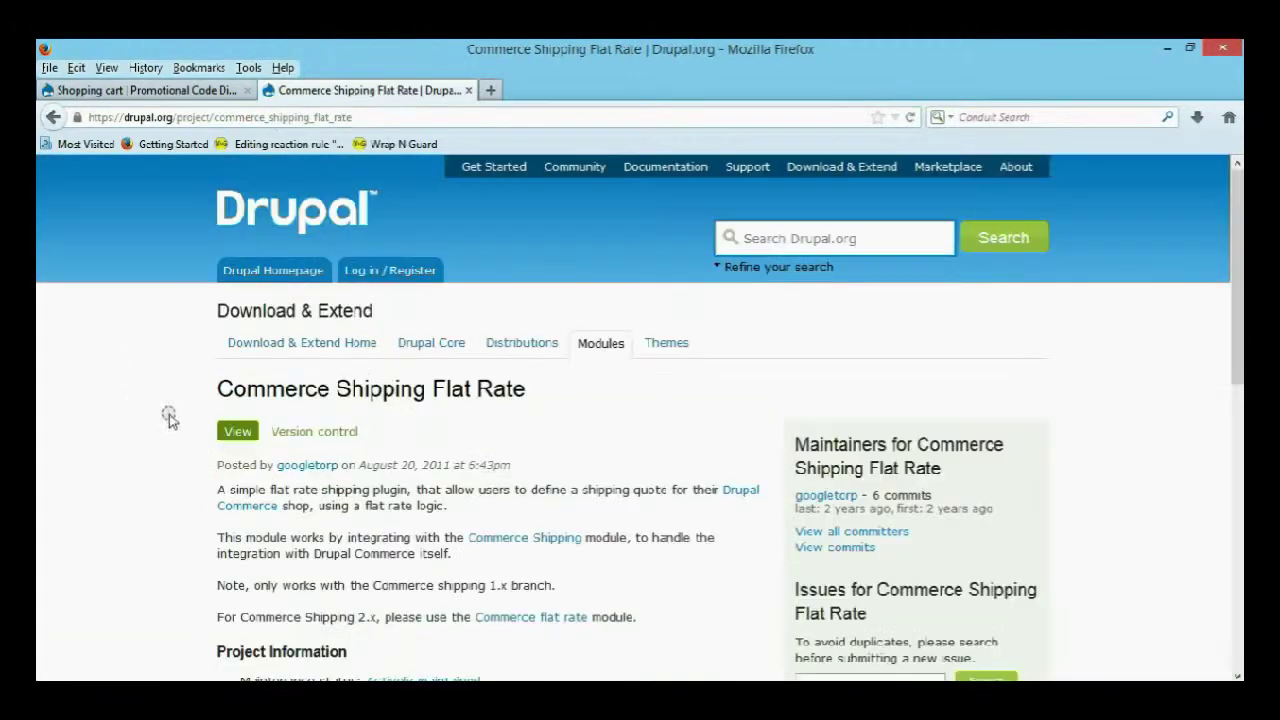
scroll(172, 418, "down", 10)
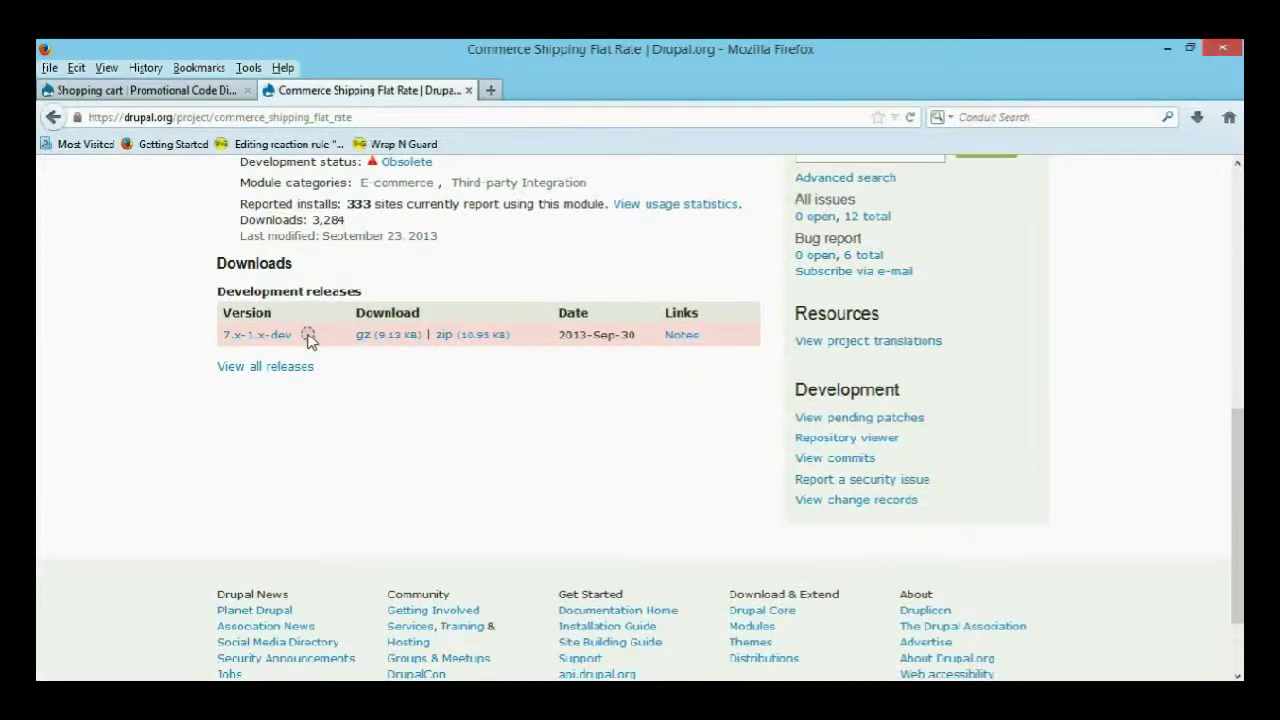
left_click_drag(238, 182, 194, 320)
left_click(186, 289)
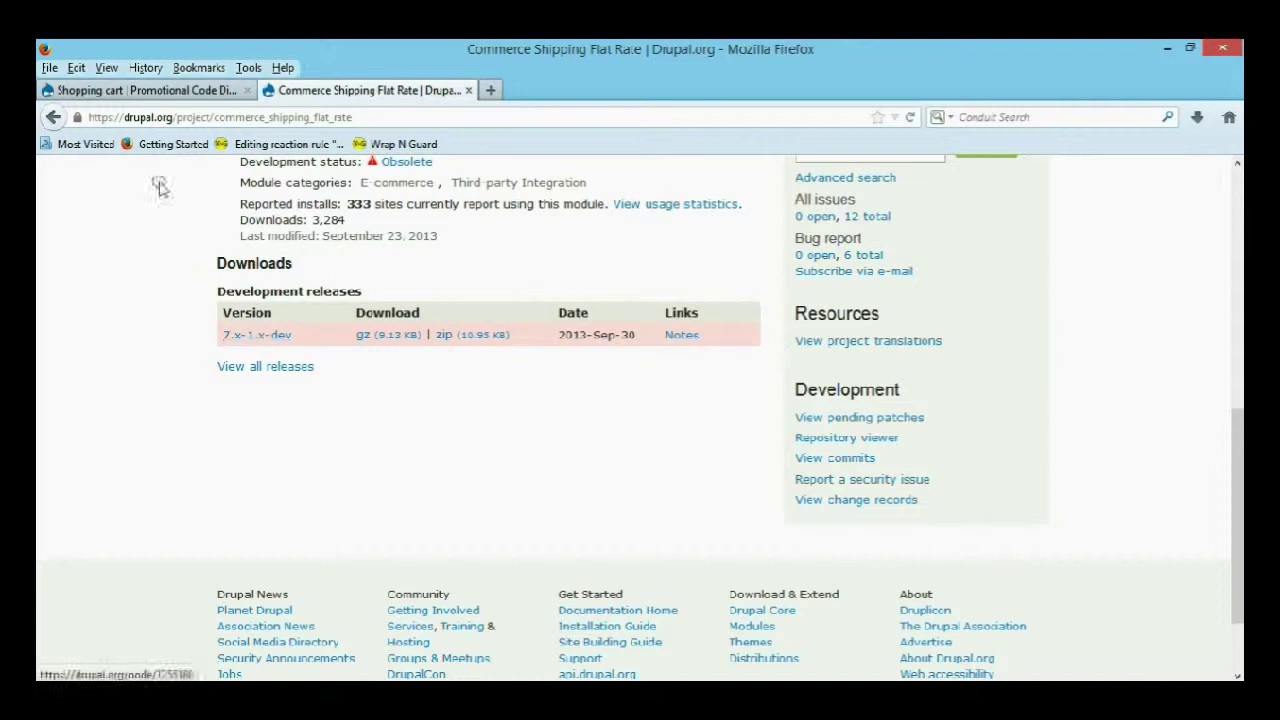
Step: Return to the Commerce Flat Rate project page
left_click(53, 117)
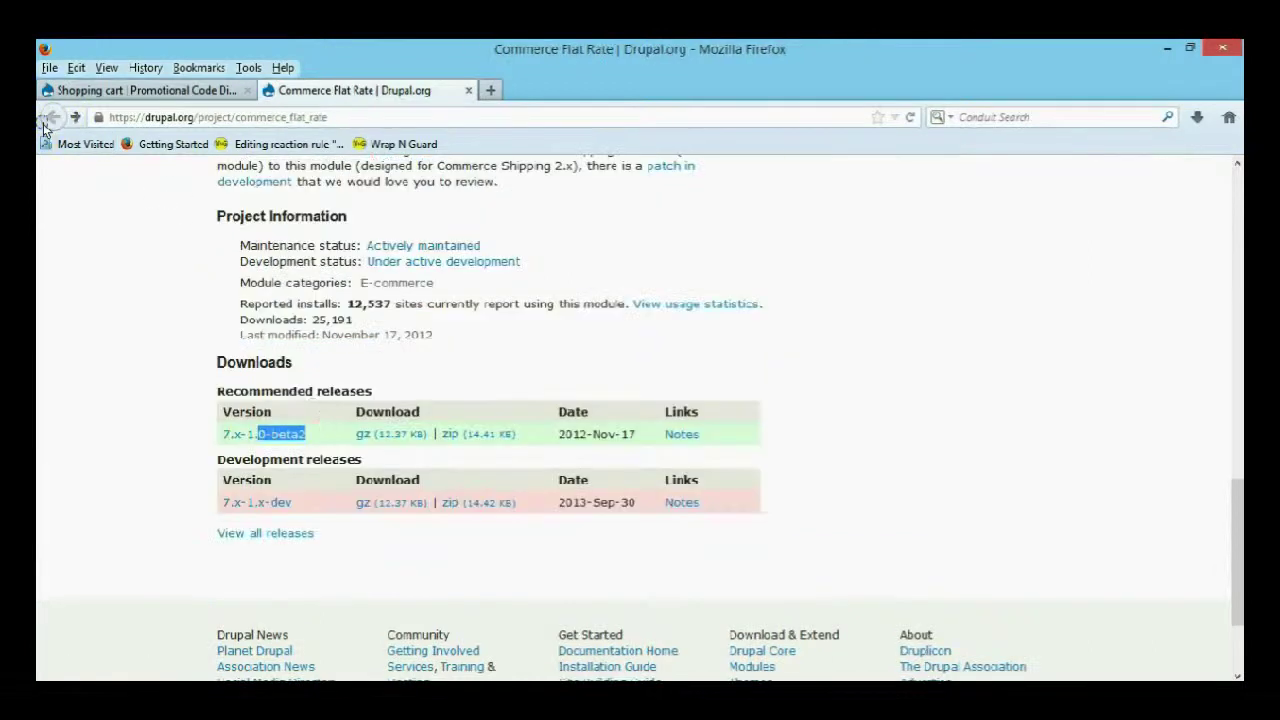
left_click(310, 434)
scroll(190, 303, "up", 10)
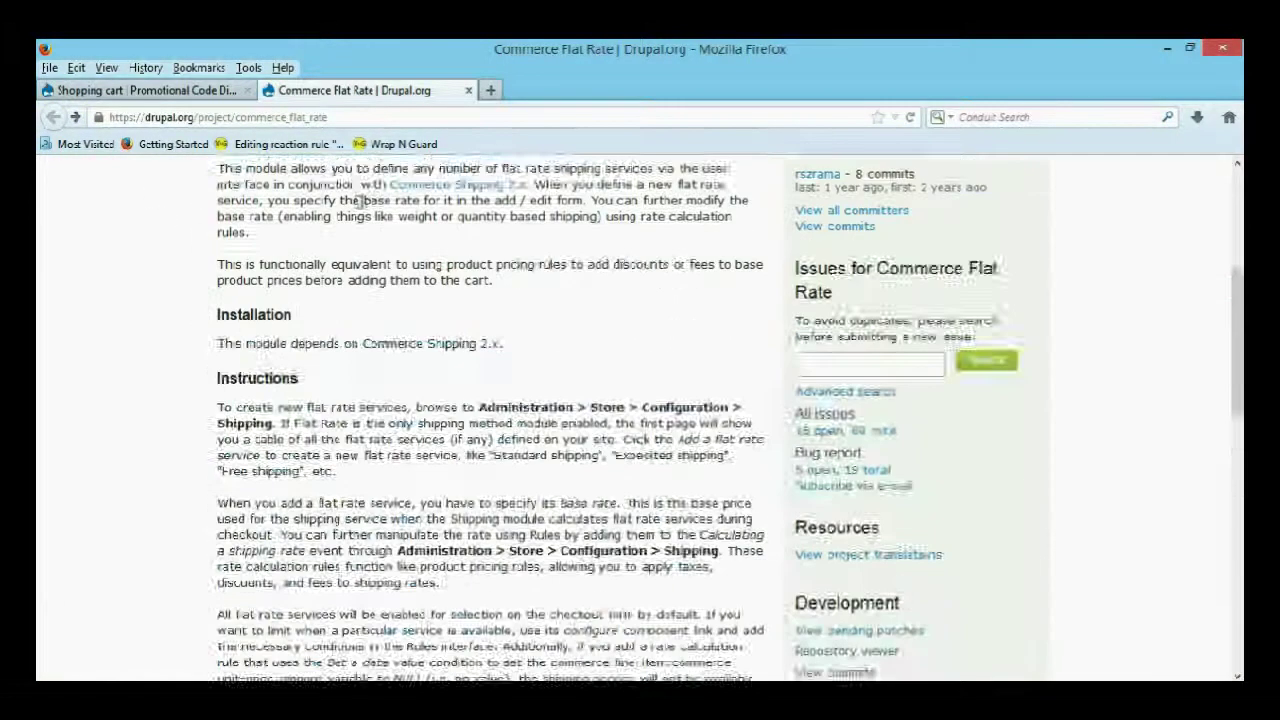
scroll(358, 200, "up", 5)
Step: Close the drupal.org tab and go to Store > Configuration > Shipping
left_click(468, 90)
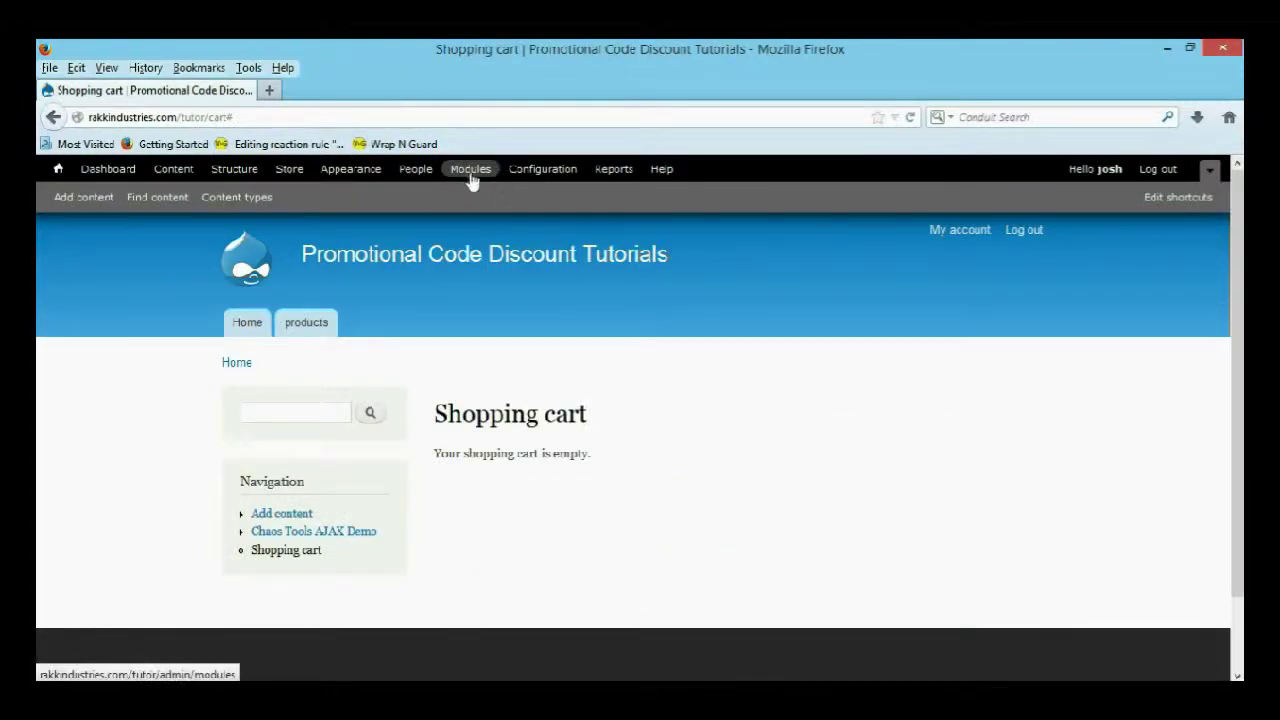
left_click(291, 170)
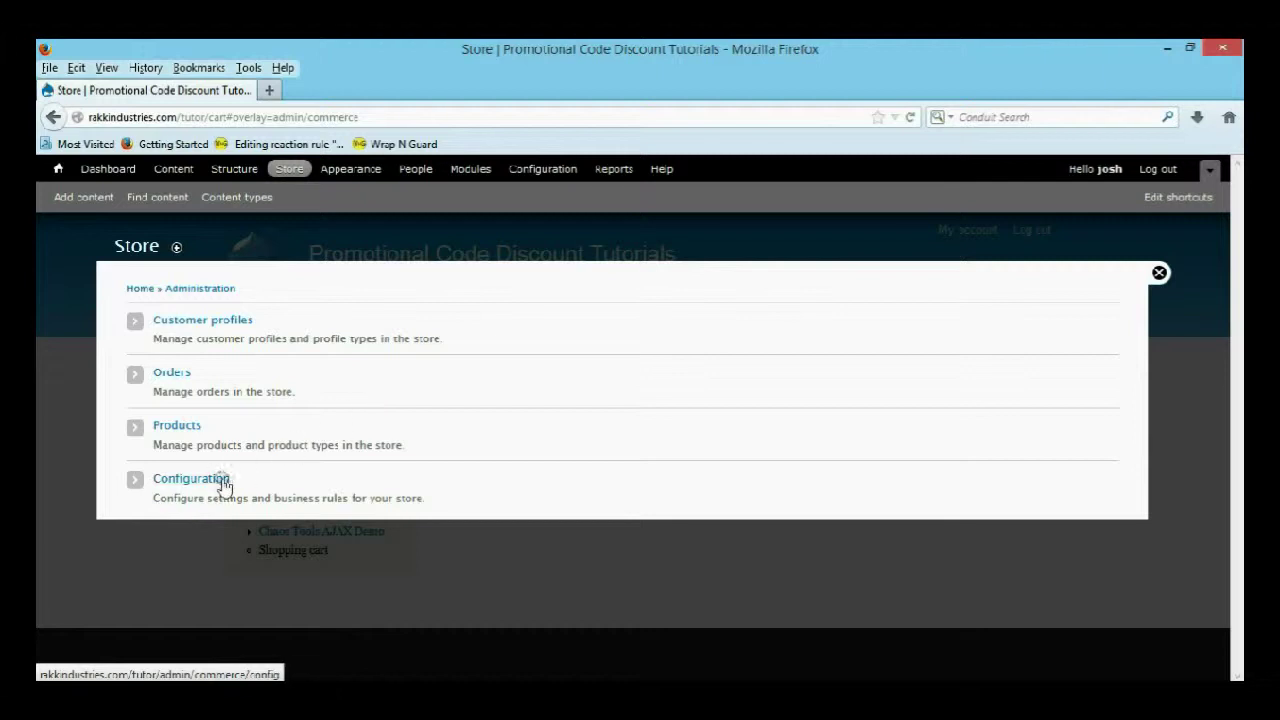
left_click(221, 481)
scroll(300, 480, "down", 3)
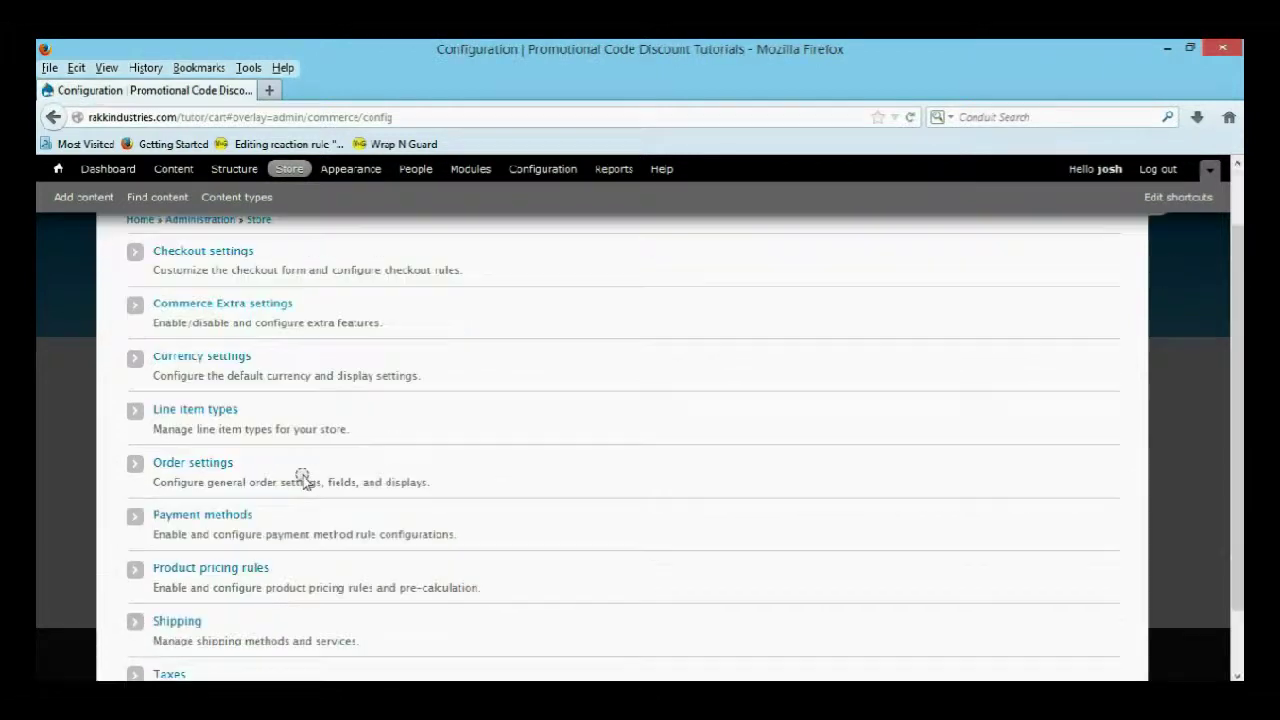
left_click(191, 551)
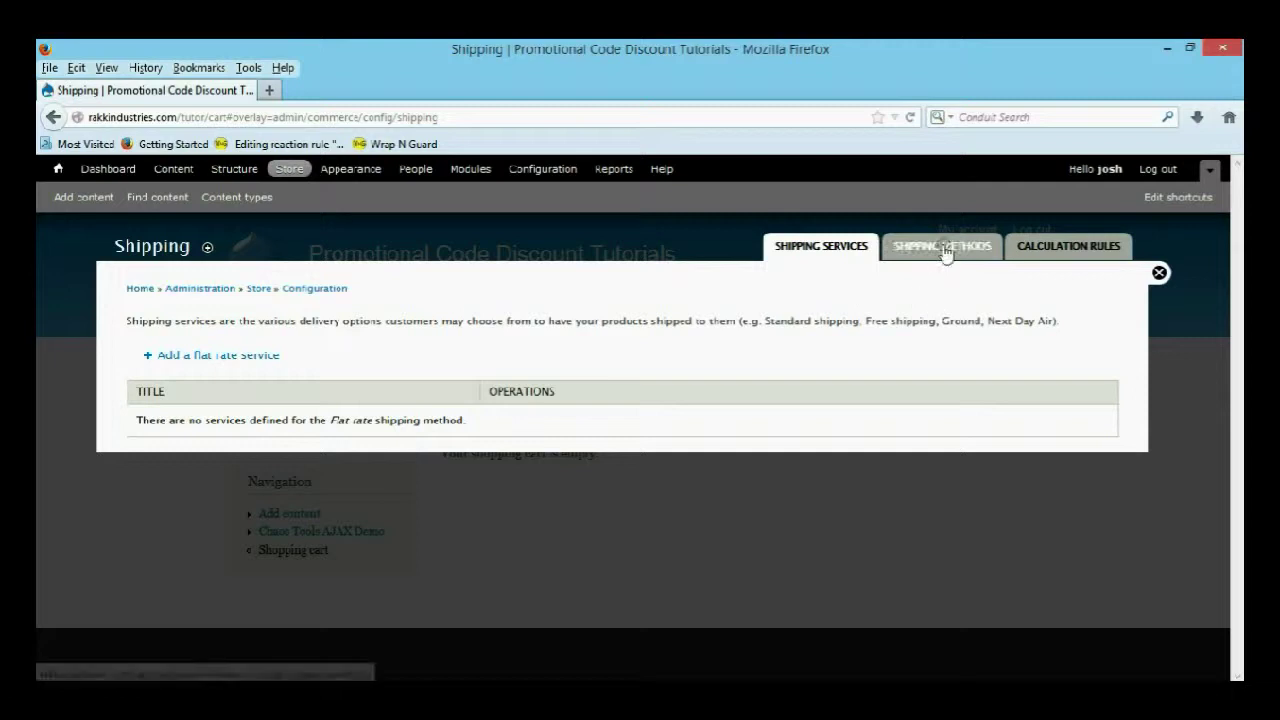
Step: Check the Flat rate shipping method, then start a new flat rate service under Shipping Services
left_click(945, 250)
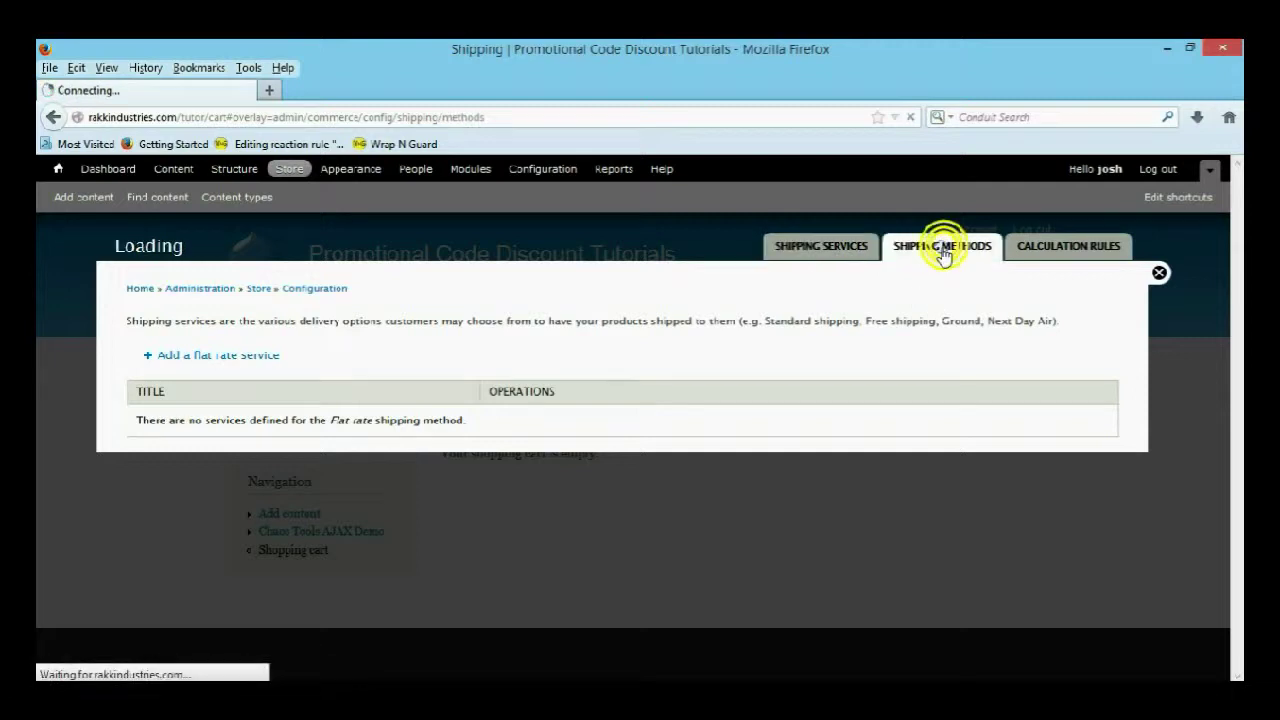
left_click_drag(318, 388, 114, 363)
left_click(460, 402)
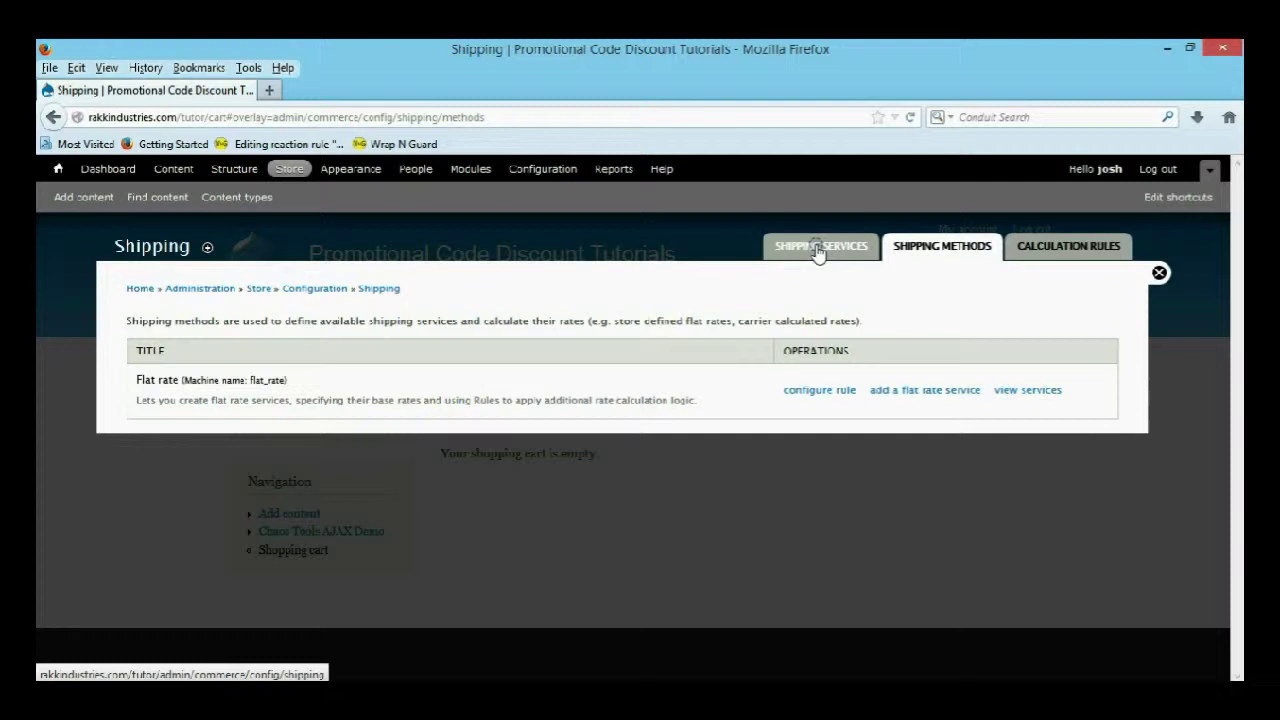
left_click(820, 254)
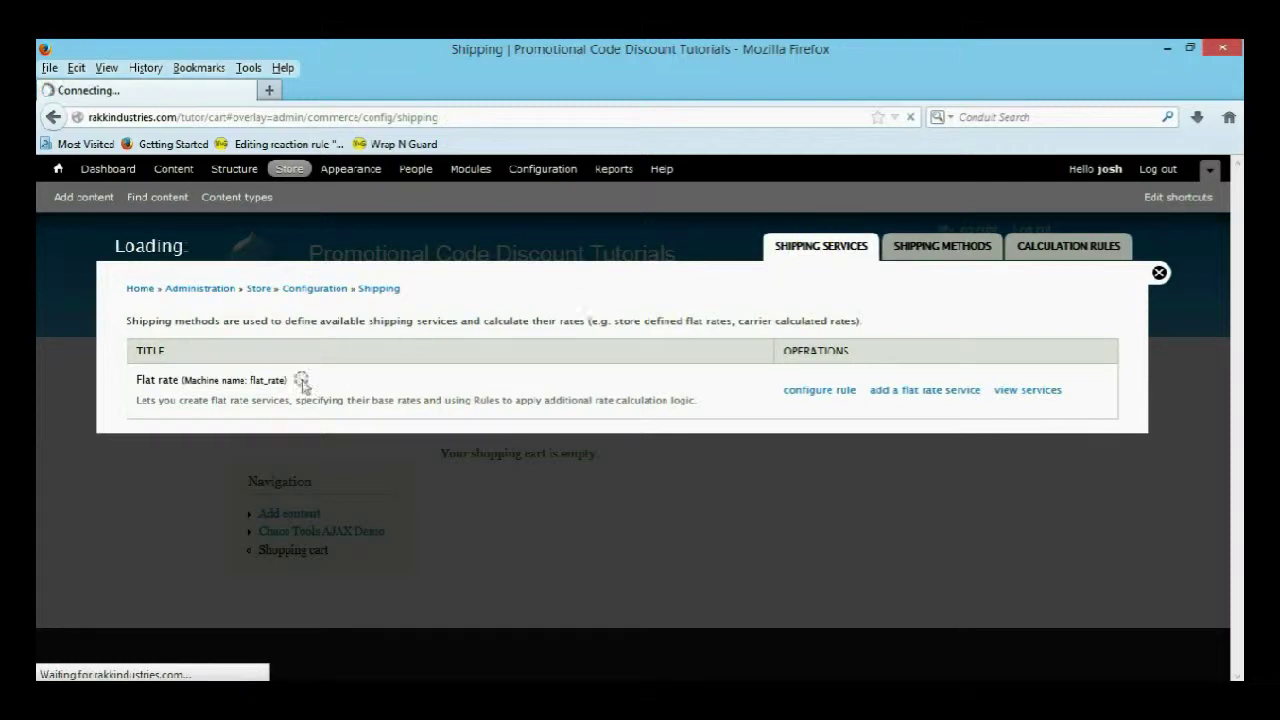
left_click(180, 356)
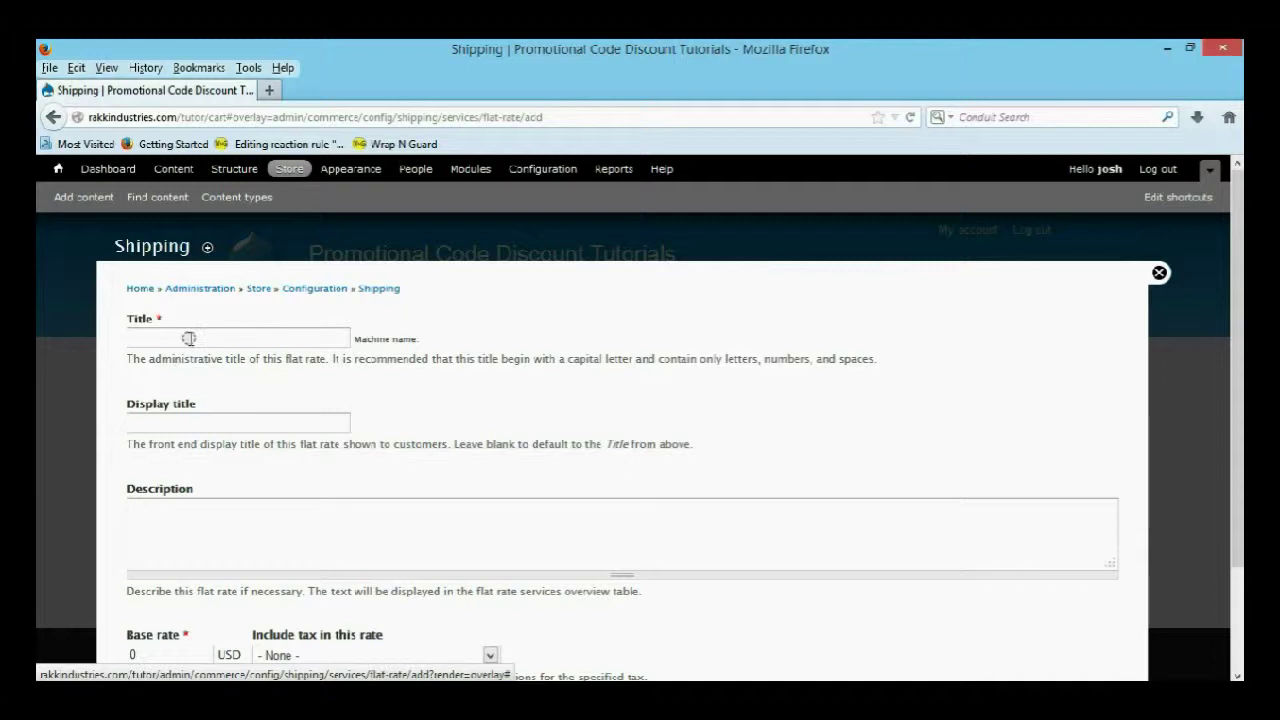
Step: Enter 'Shipping 5' as the service title and 'Shipping' as the display title
left_click(189, 338)
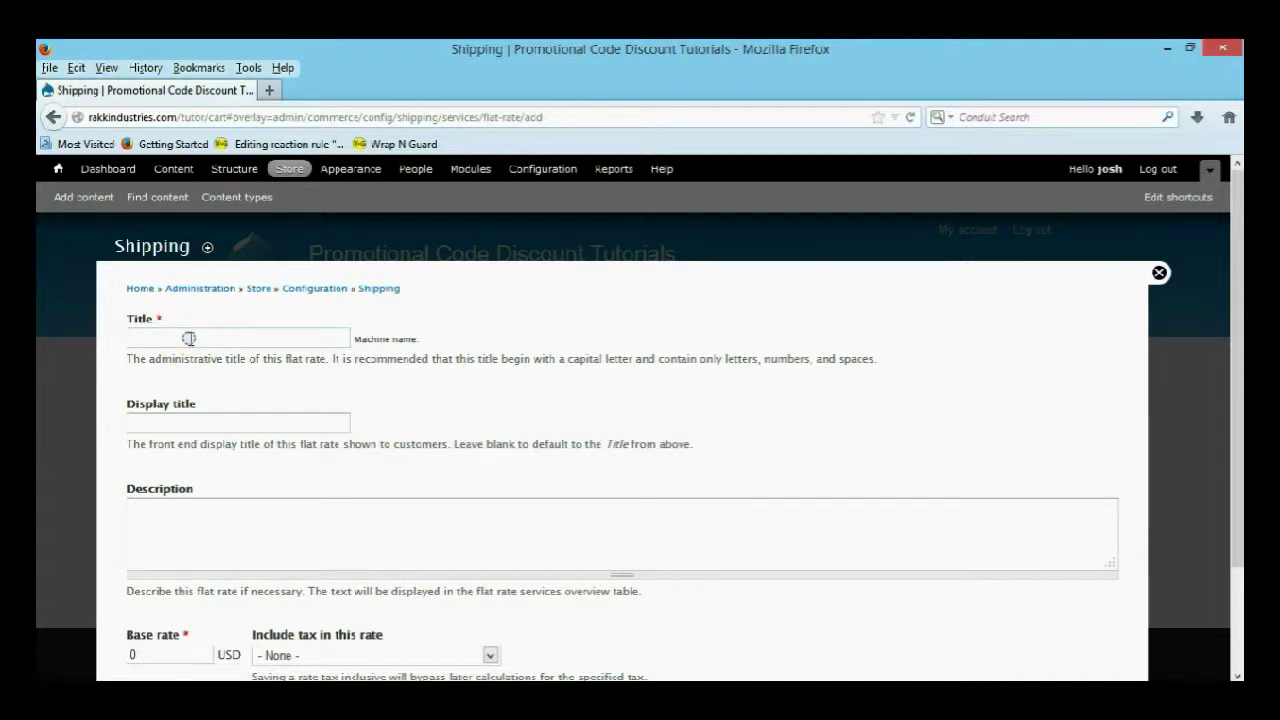
type("Shipping")
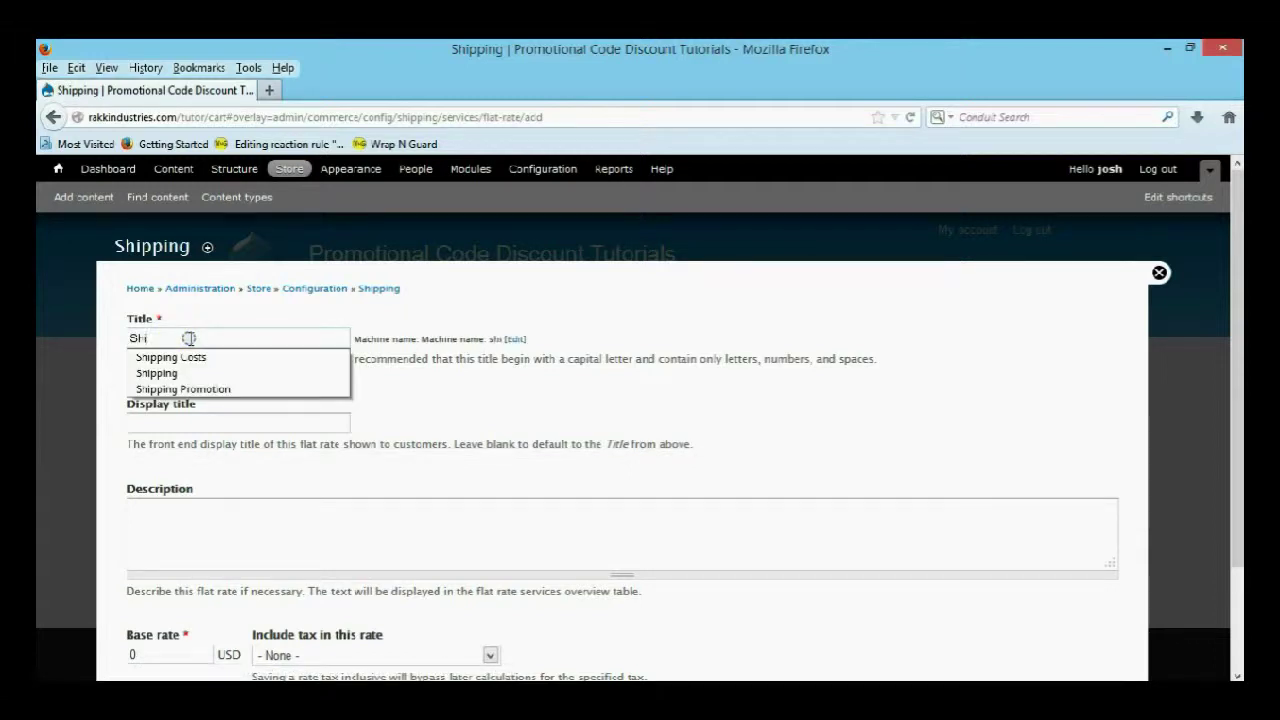
left_click(466, 411)
scroll(218, 343, "down", 2)
left_click(199, 326)
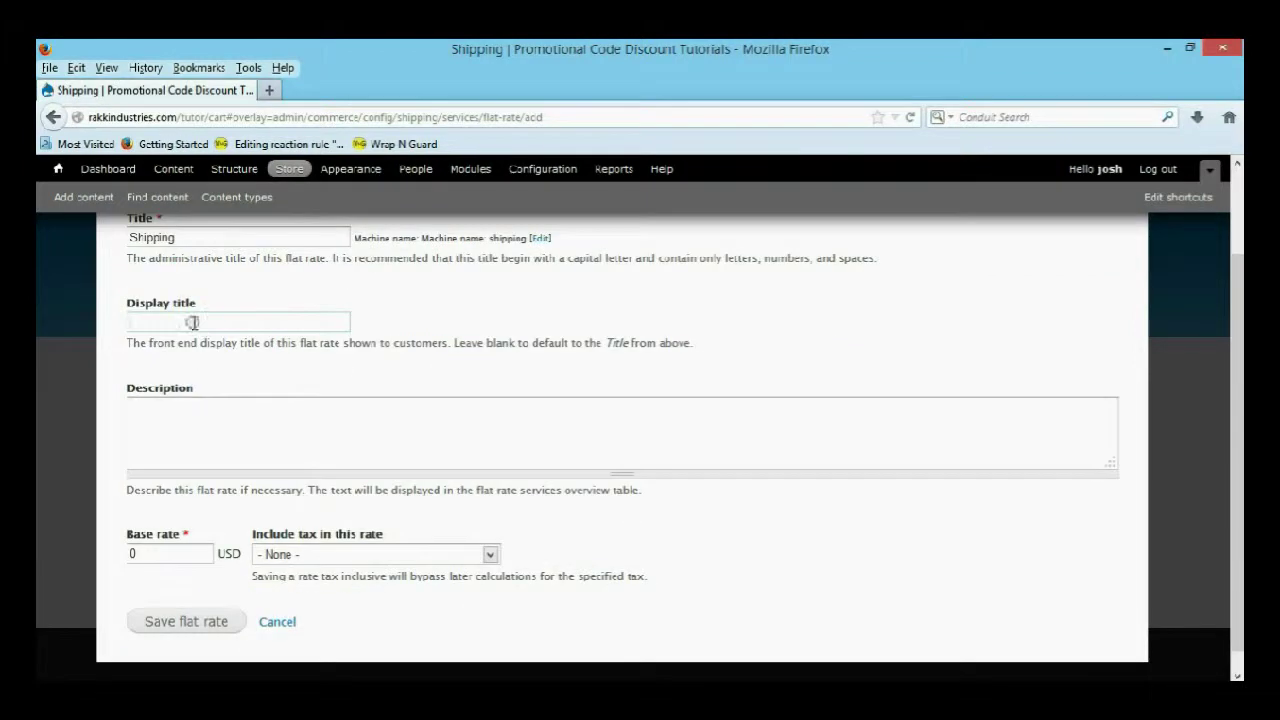
type("S")
left_click(150, 337)
left_click(179, 240)
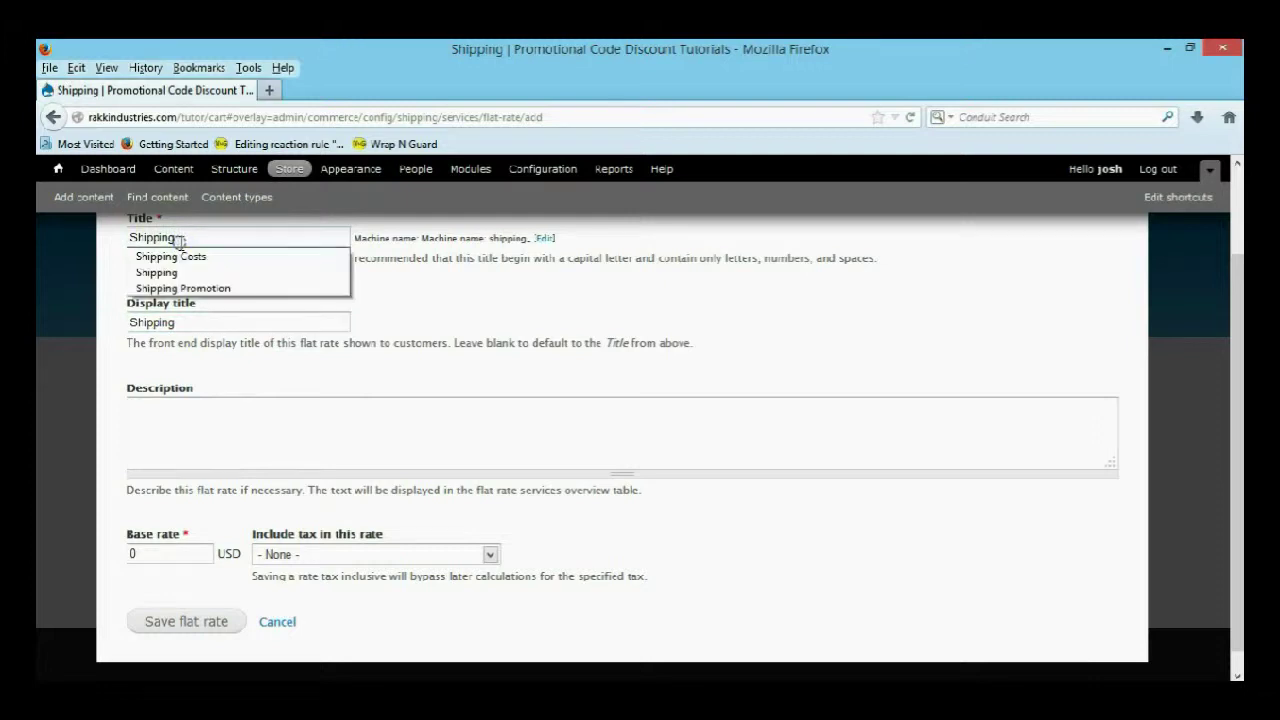
type("S")
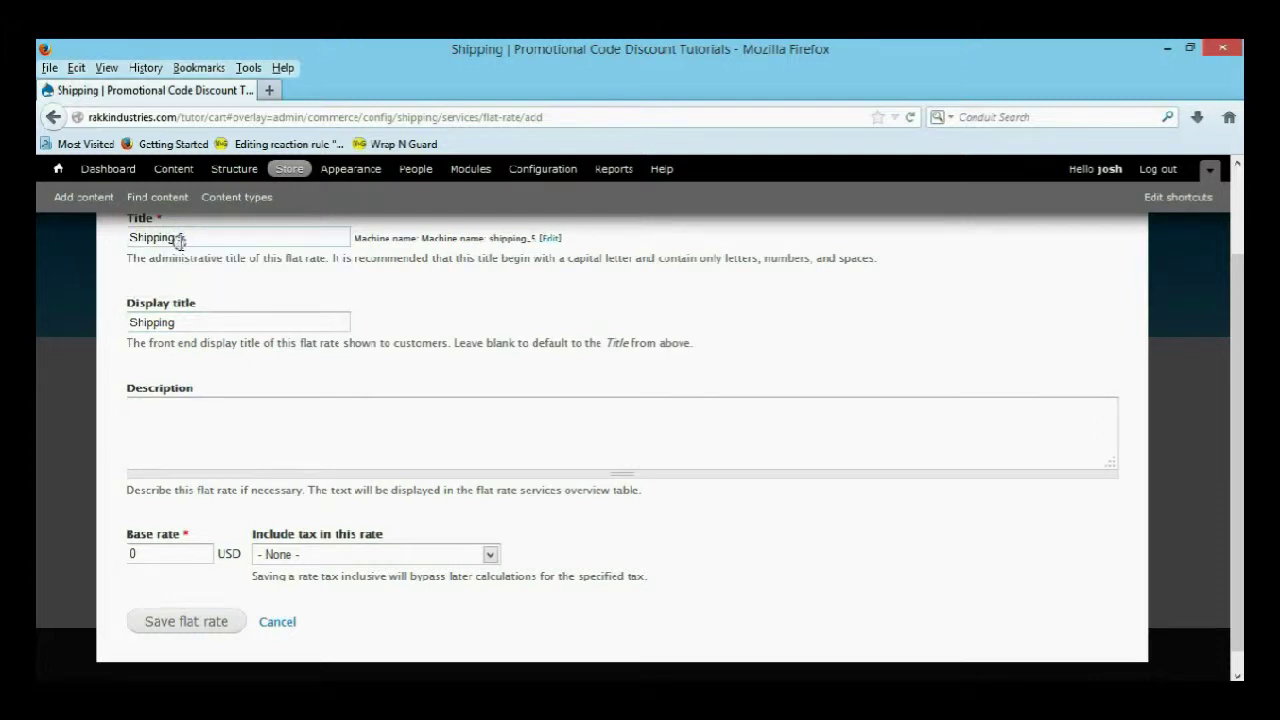
left_click(256, 304)
scroll(248, 295, "down", 1)
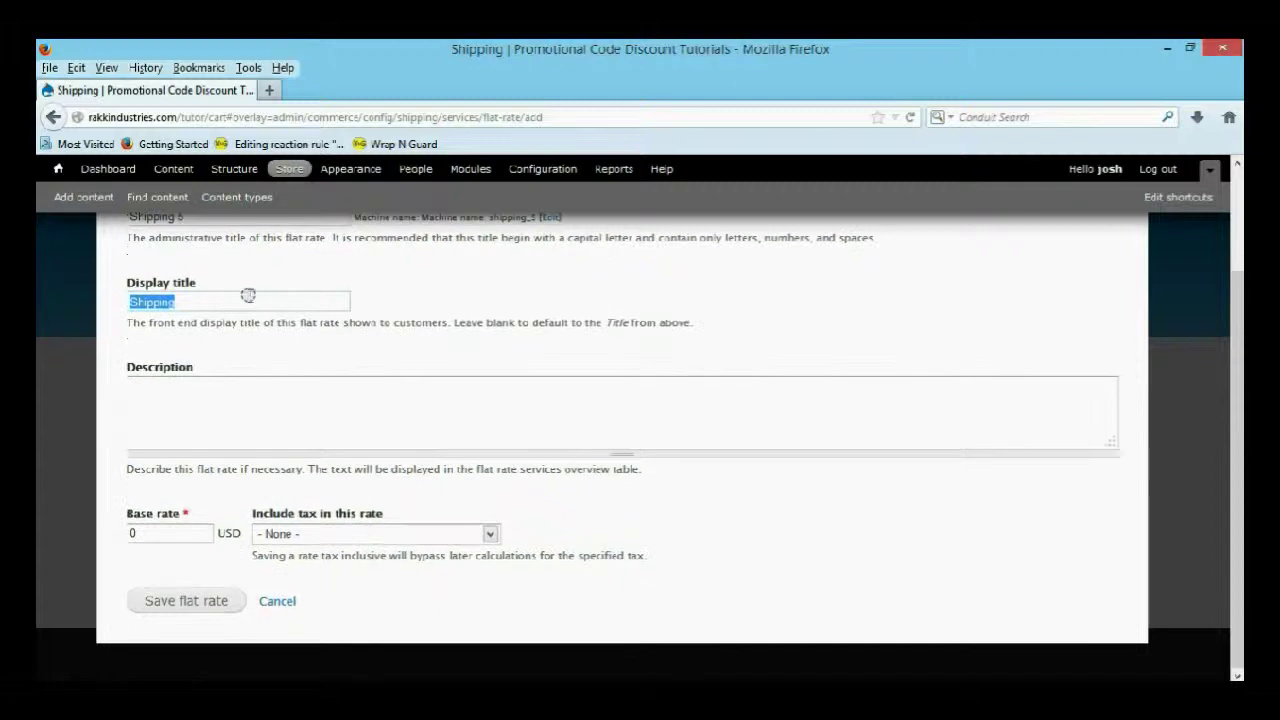
left_click(208, 331)
left_click(130, 288)
left_click(205, 322)
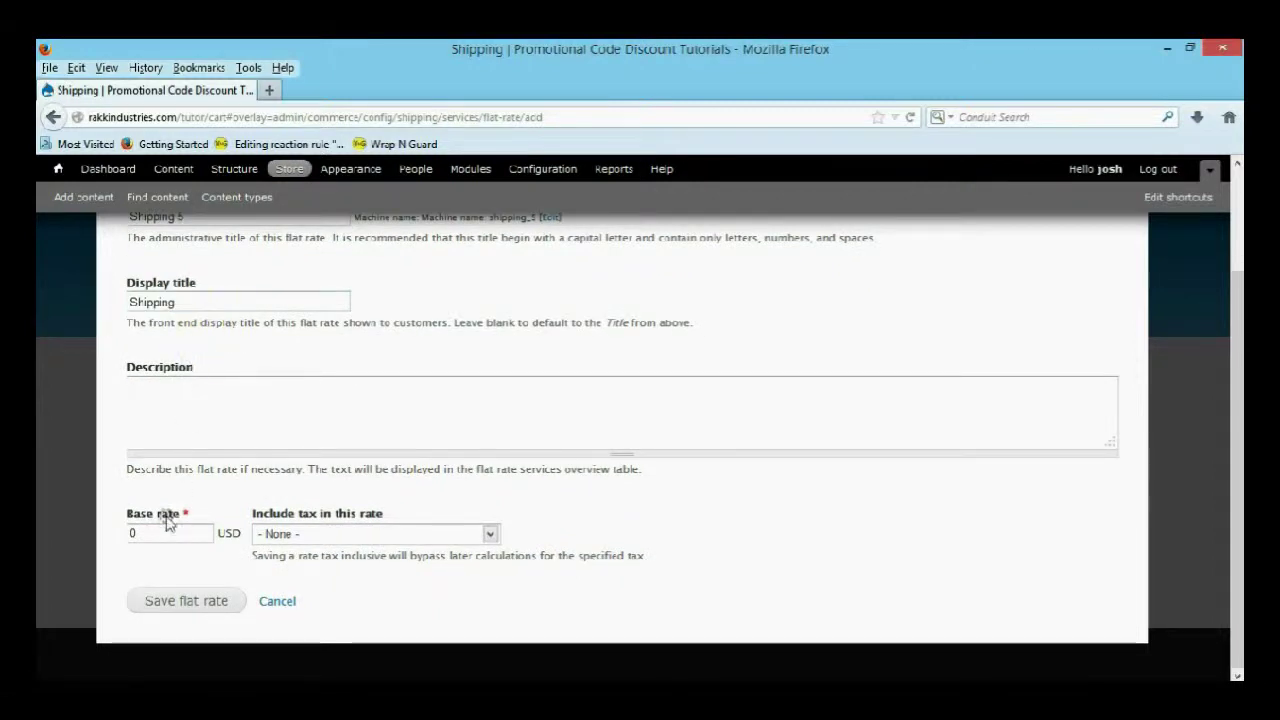
Step: Set the base rate to 5 USD with no tax included and save the service
left_click_drag(160, 531, 108, 518)
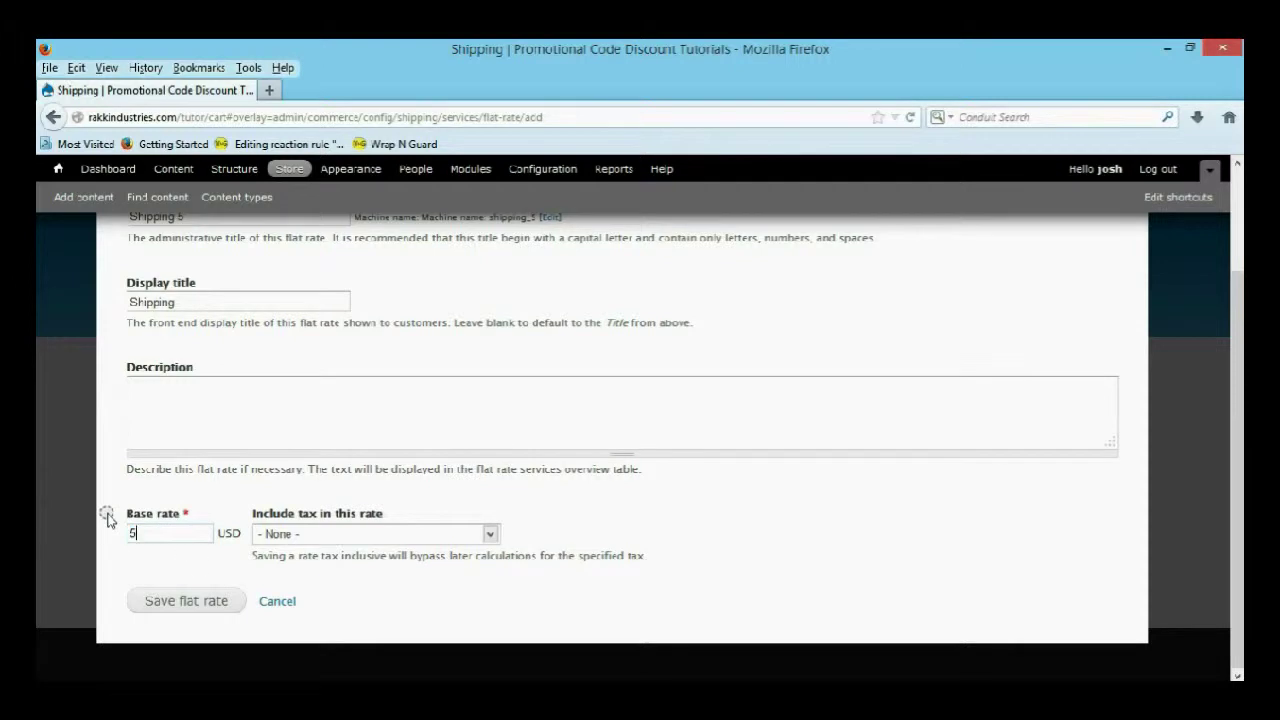
left_click(292, 533)
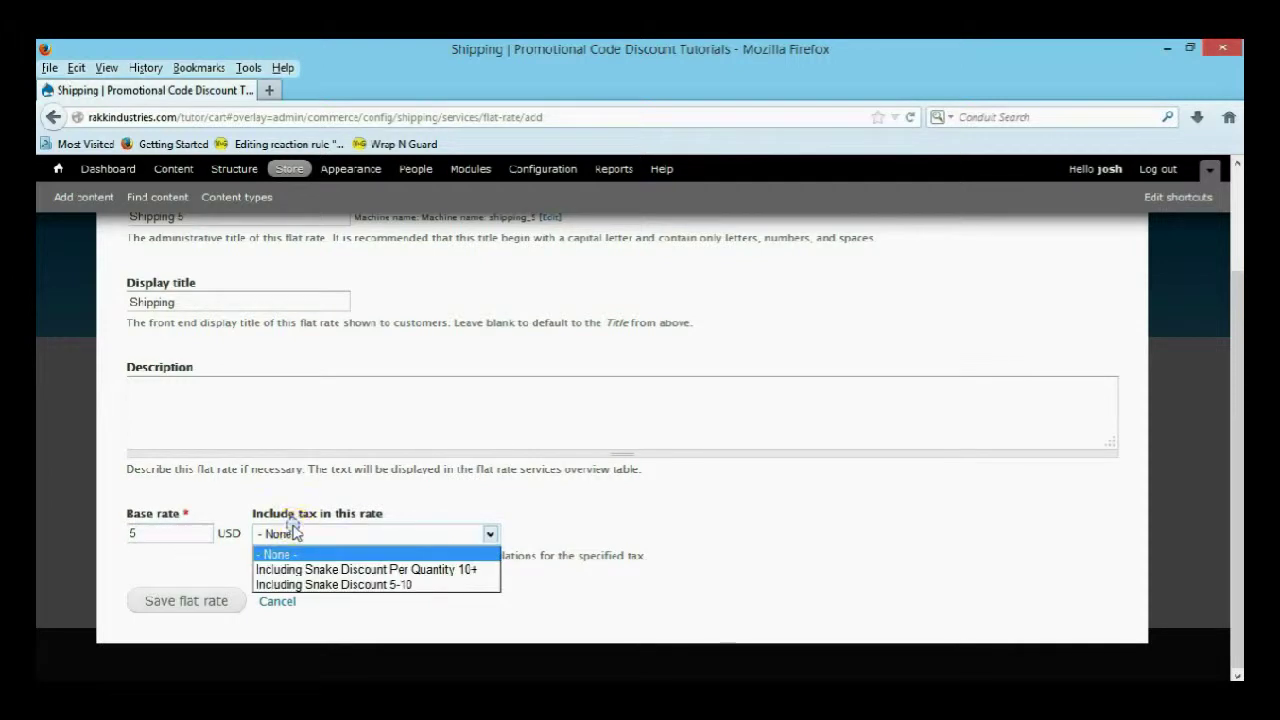
left_click(200, 566)
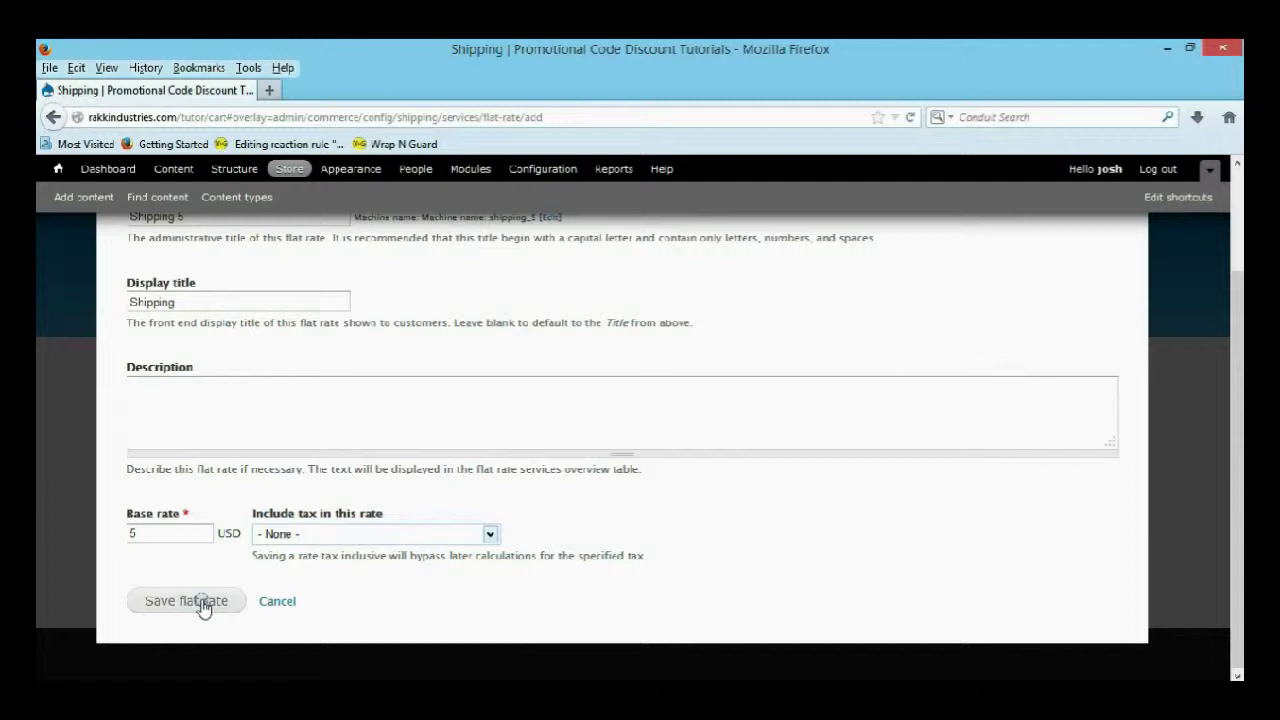
left_click(203, 603)
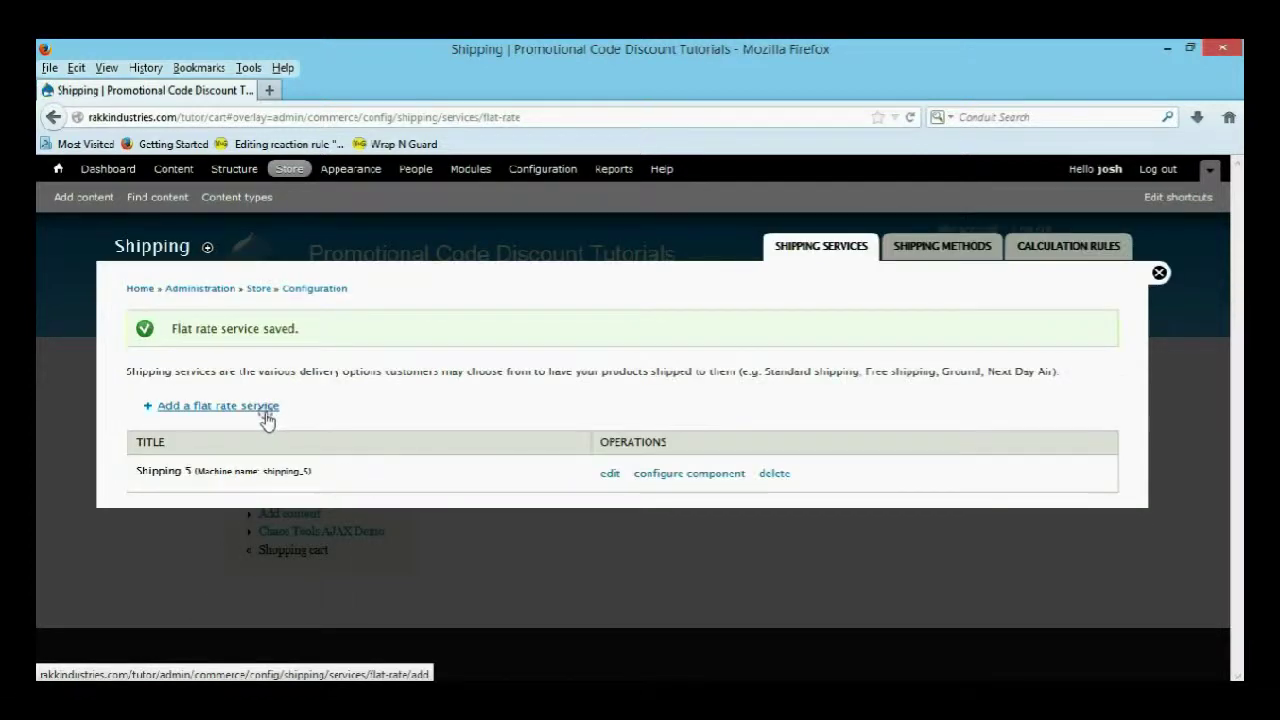
Step: Add a 'Free Shipping' service, using that name as title and display title, at 0 USD and save
left_click(240, 406)
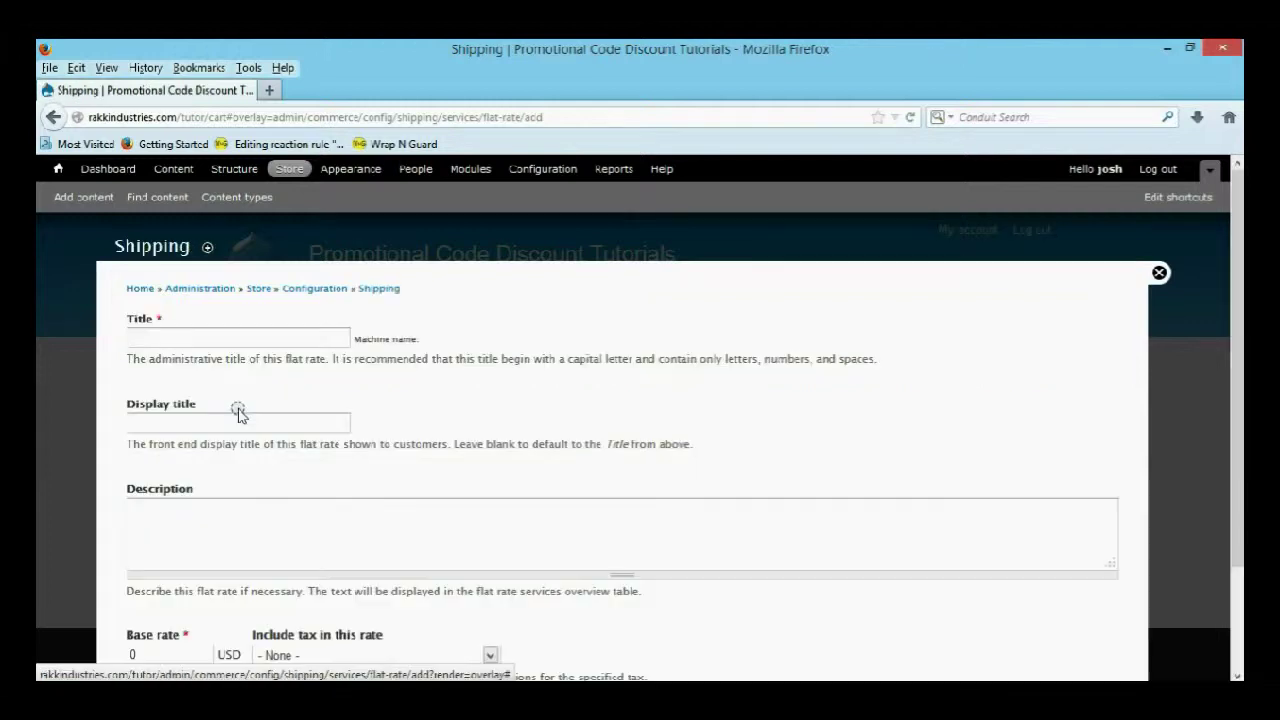
left_click(228, 342)
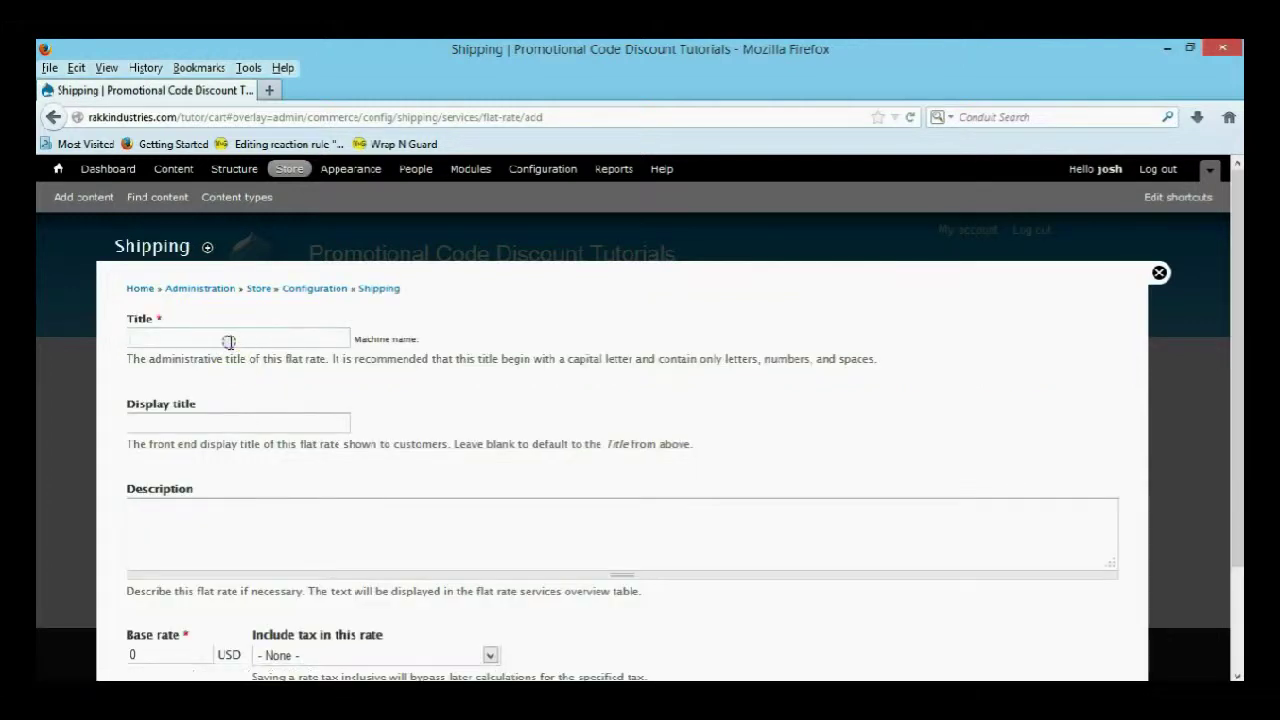
type("Free Shipping")
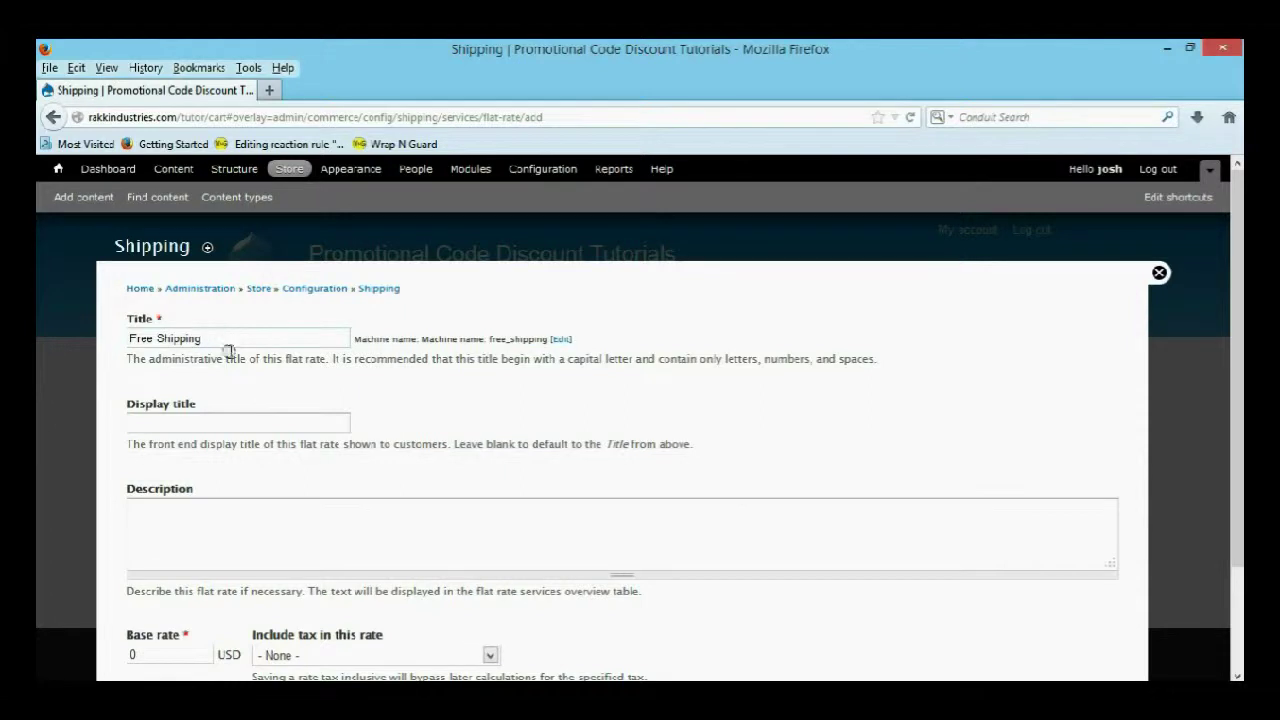
left_click(237, 416)
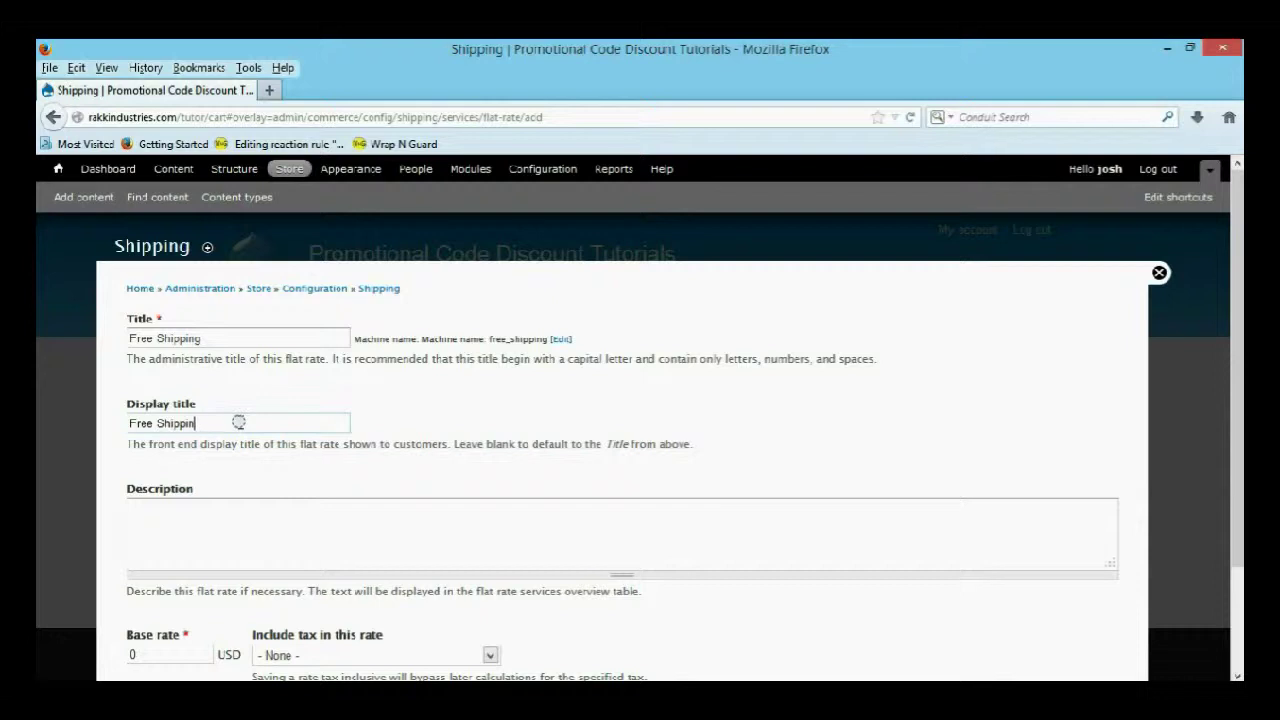
scroll(266, 380, "down", 2)
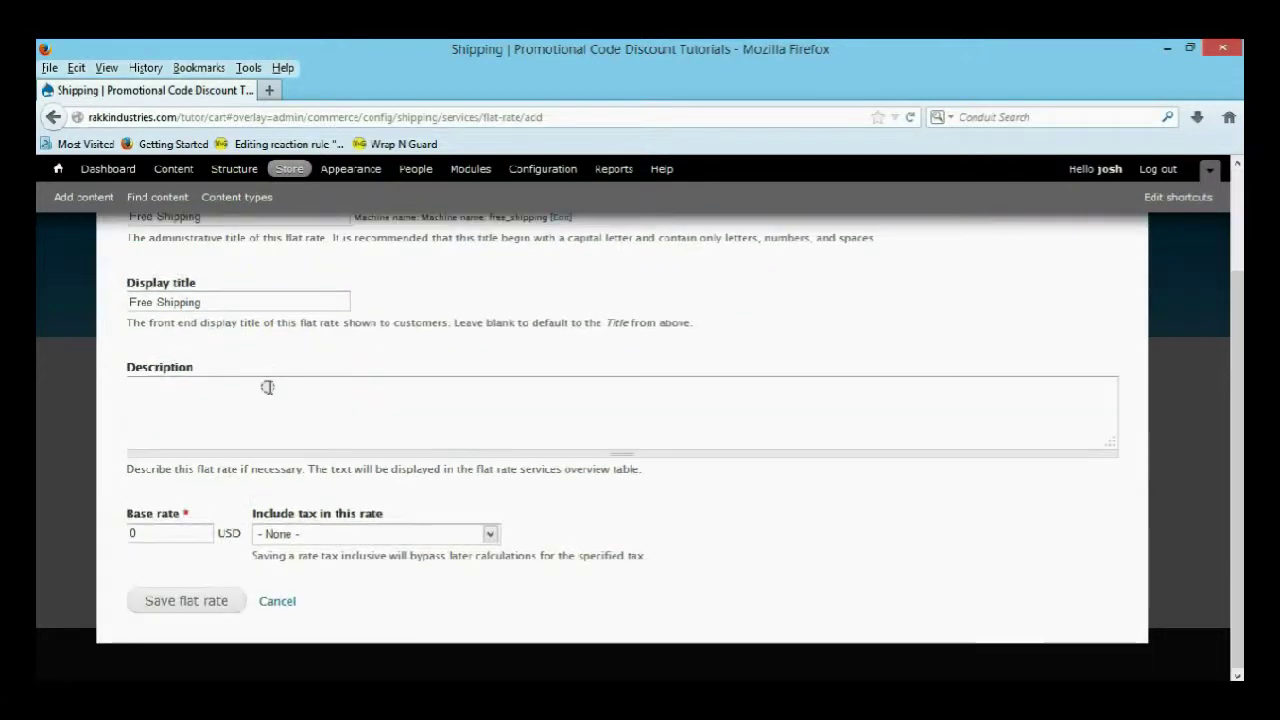
left_click(177, 604)
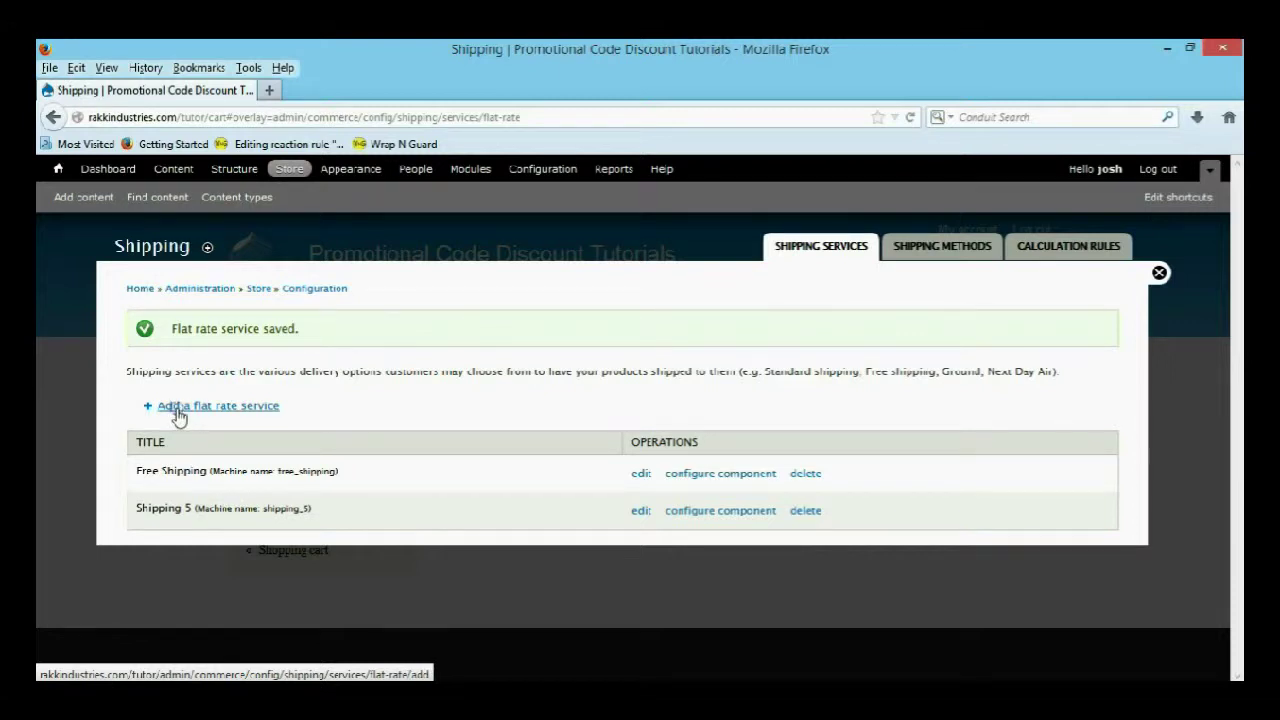
Step: Add a 'Shipping 10' service displayed as 'Shipping' with a 10 USD base rate and save it
left_click(177, 411)
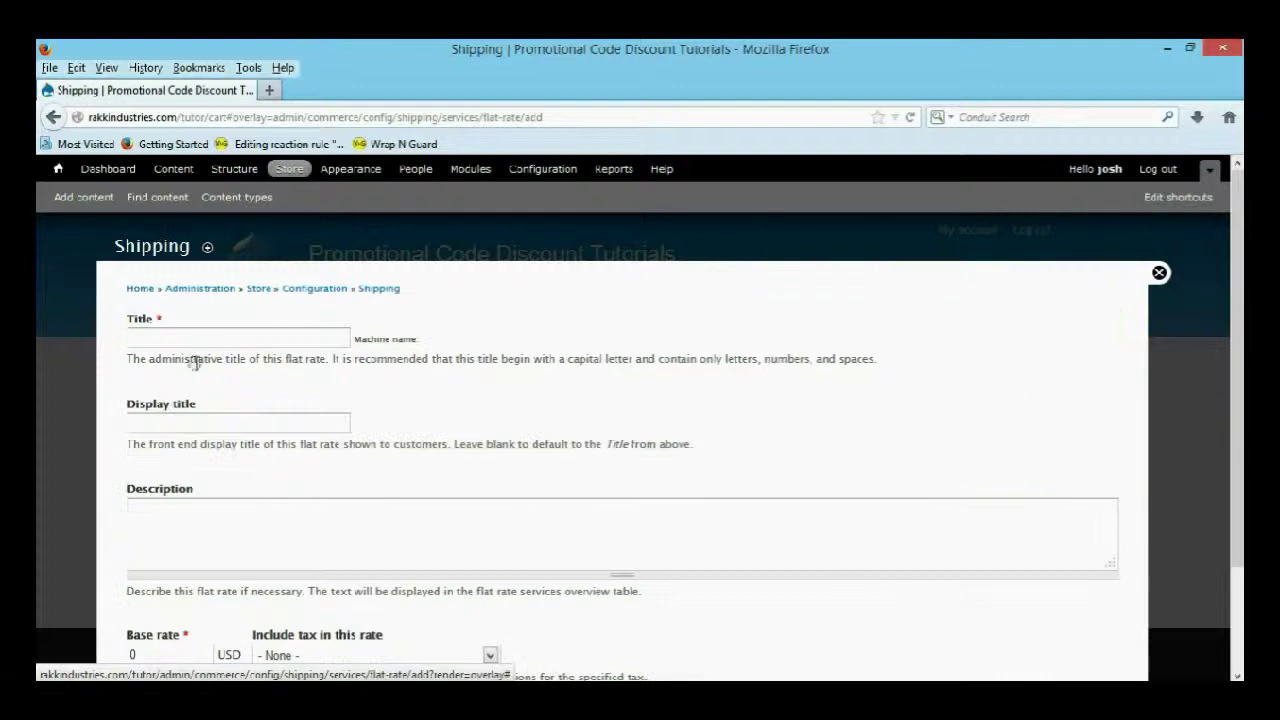
left_click(201, 337)
type("S")
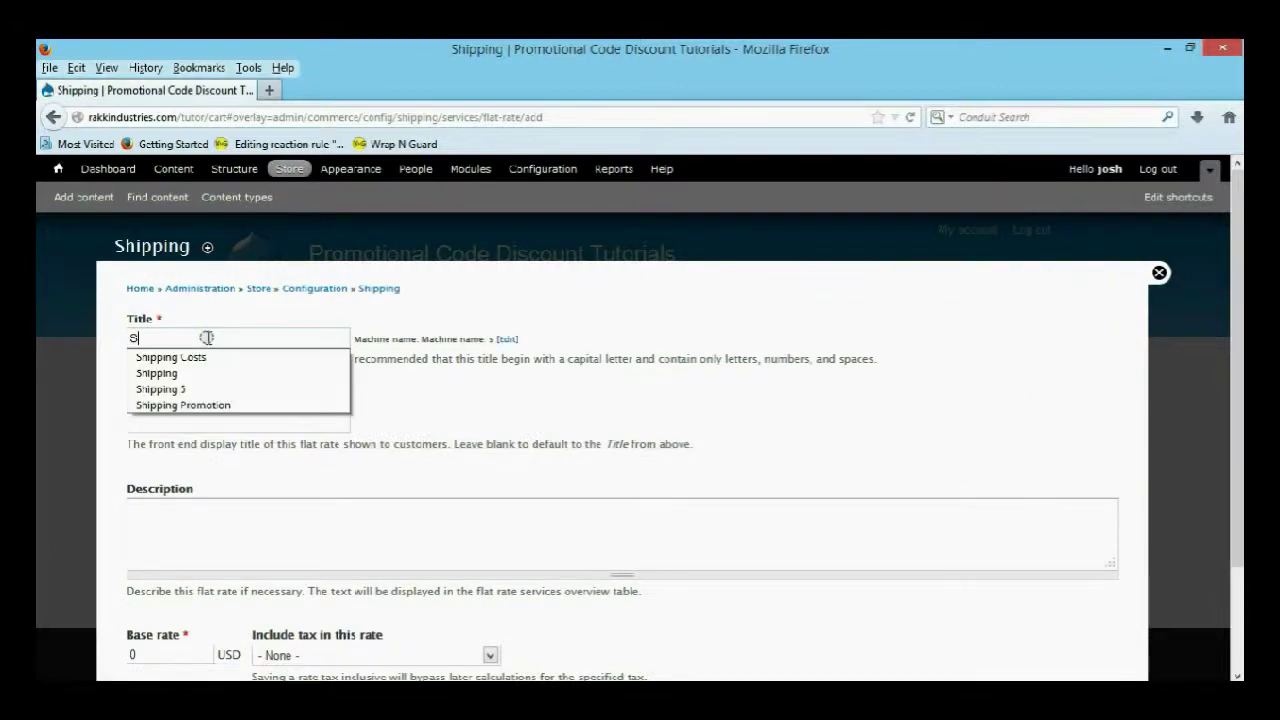
type("hipping 1")
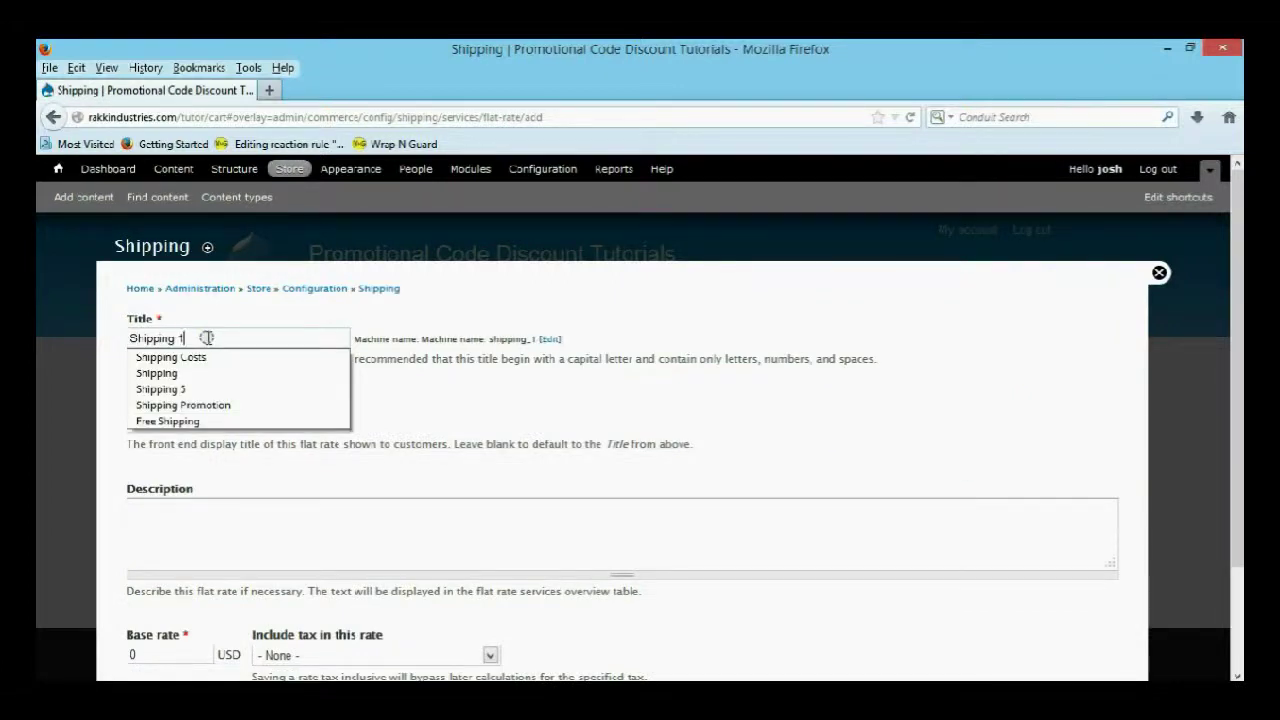
type("0")
left_click(209, 423)
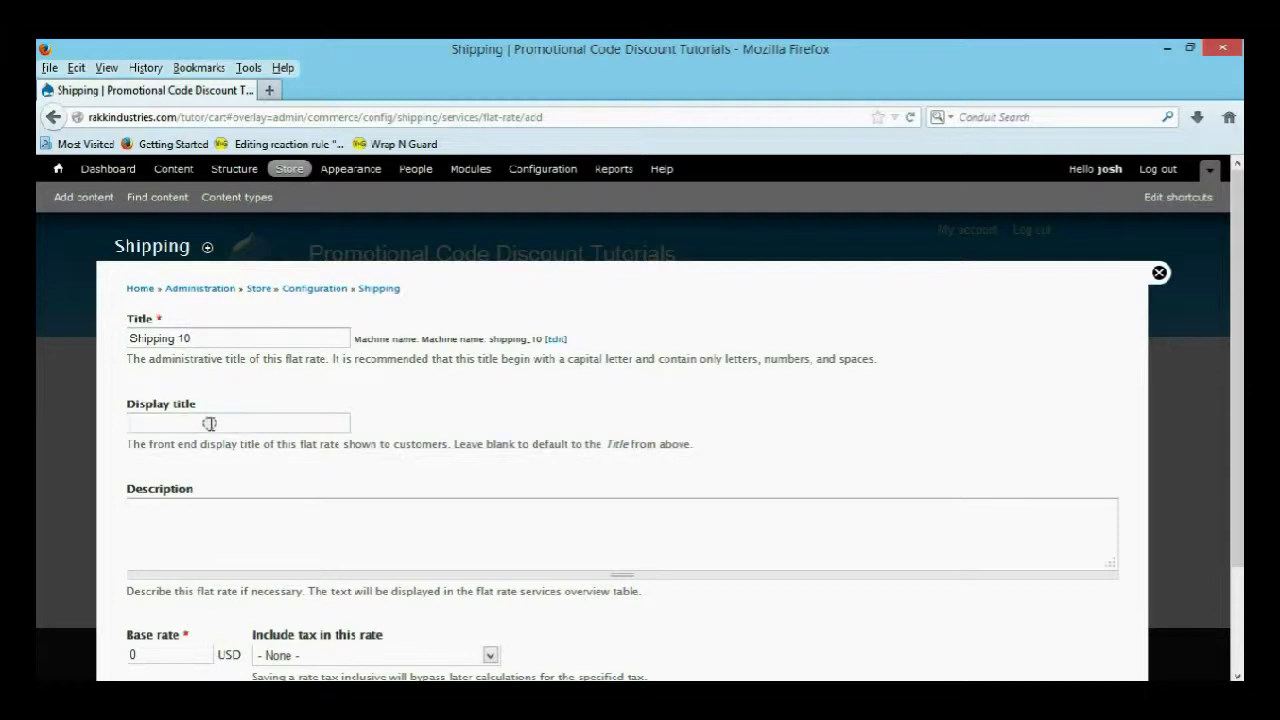
type("S")
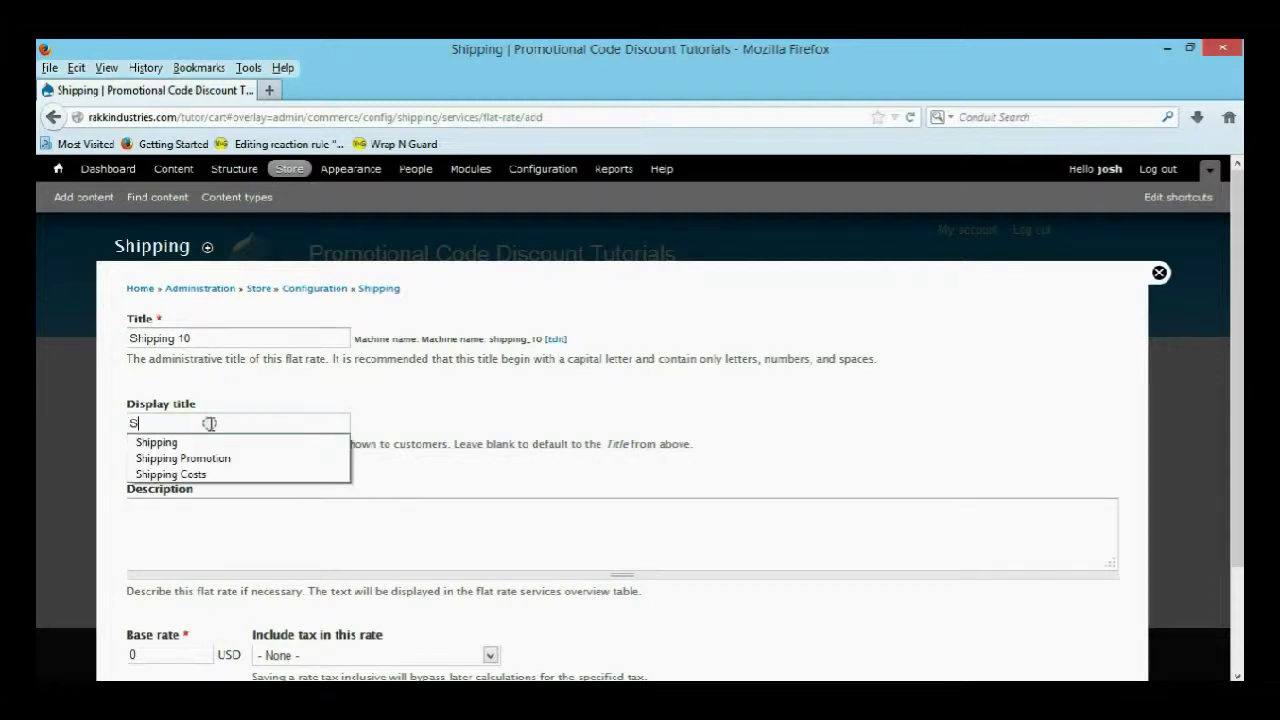
left_click(200, 442)
scroll(122, 400, "down", 1)
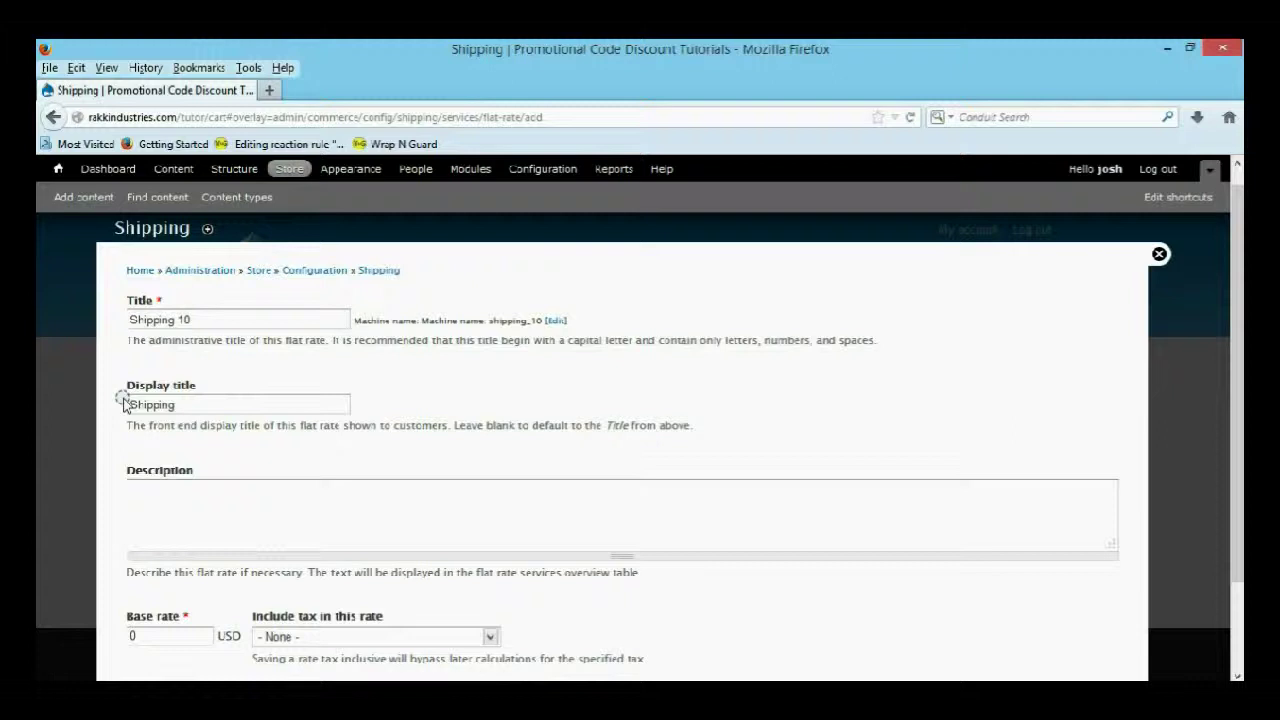
scroll(122, 400, "down", 2)
double_click(145, 533)
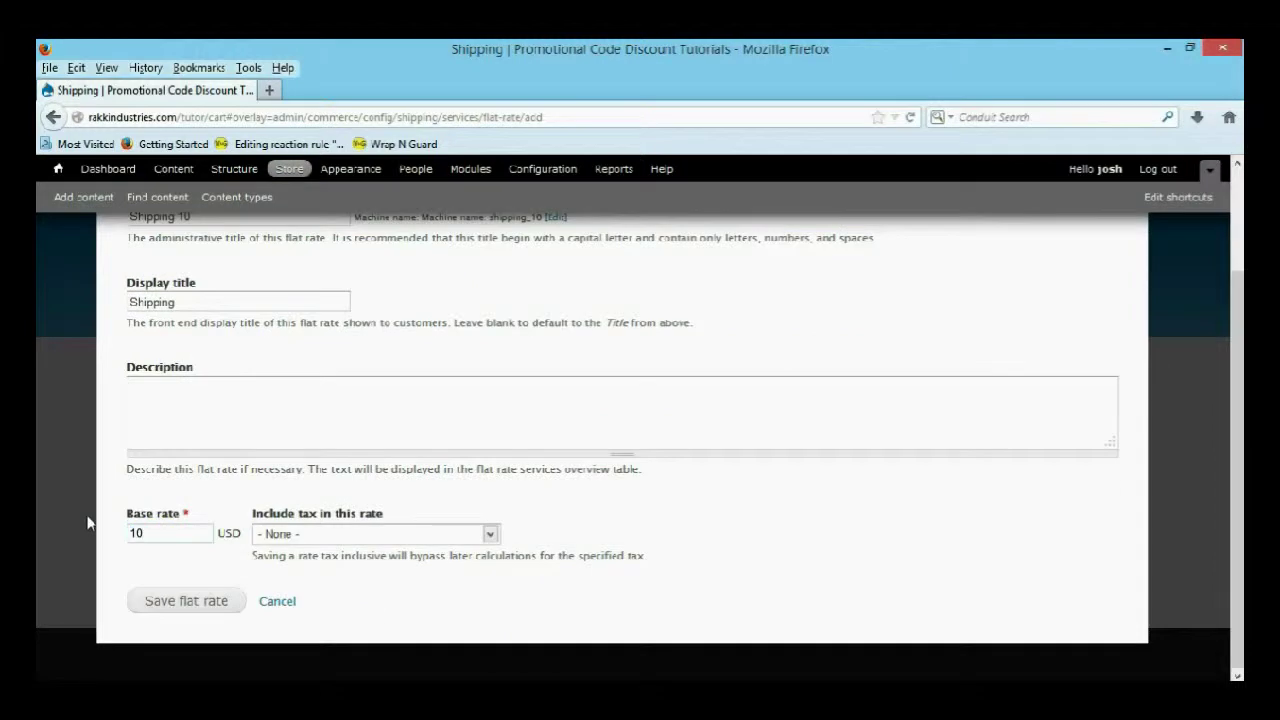
left_click(190, 598)
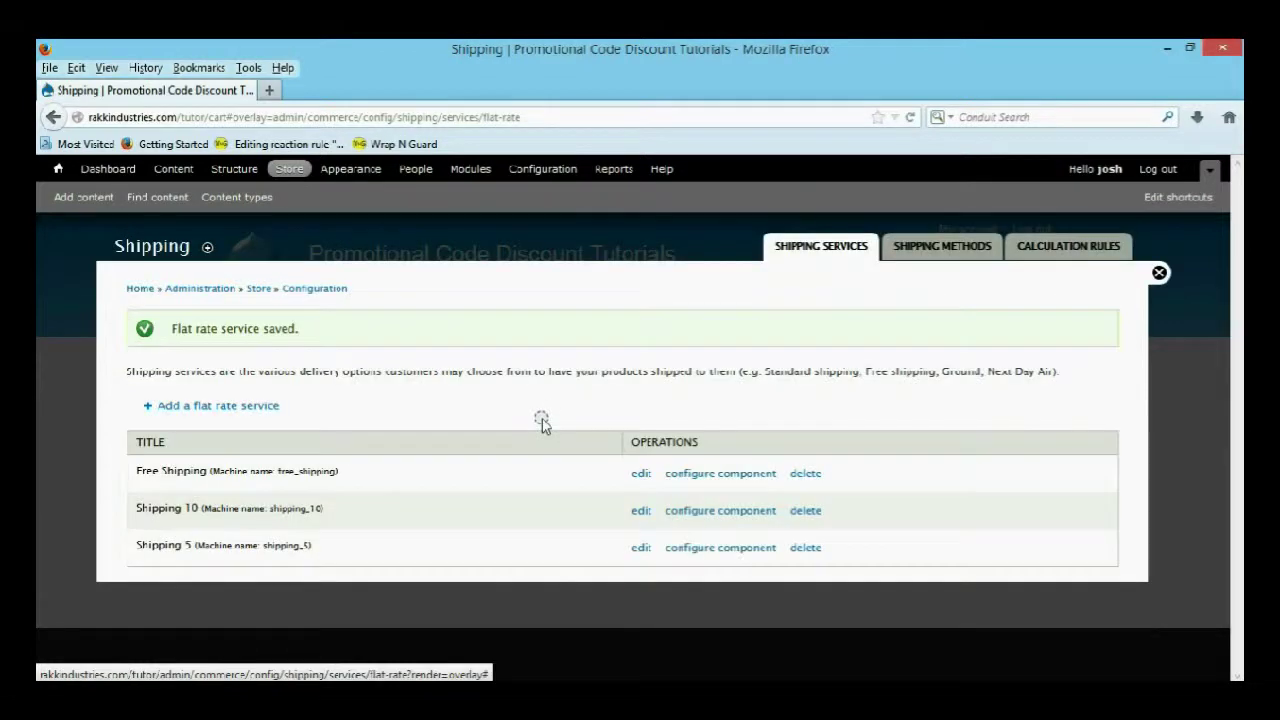
Step: Leave store administration, add one $50.00 Snake to the cart and view the cart
left_click(1160, 273)
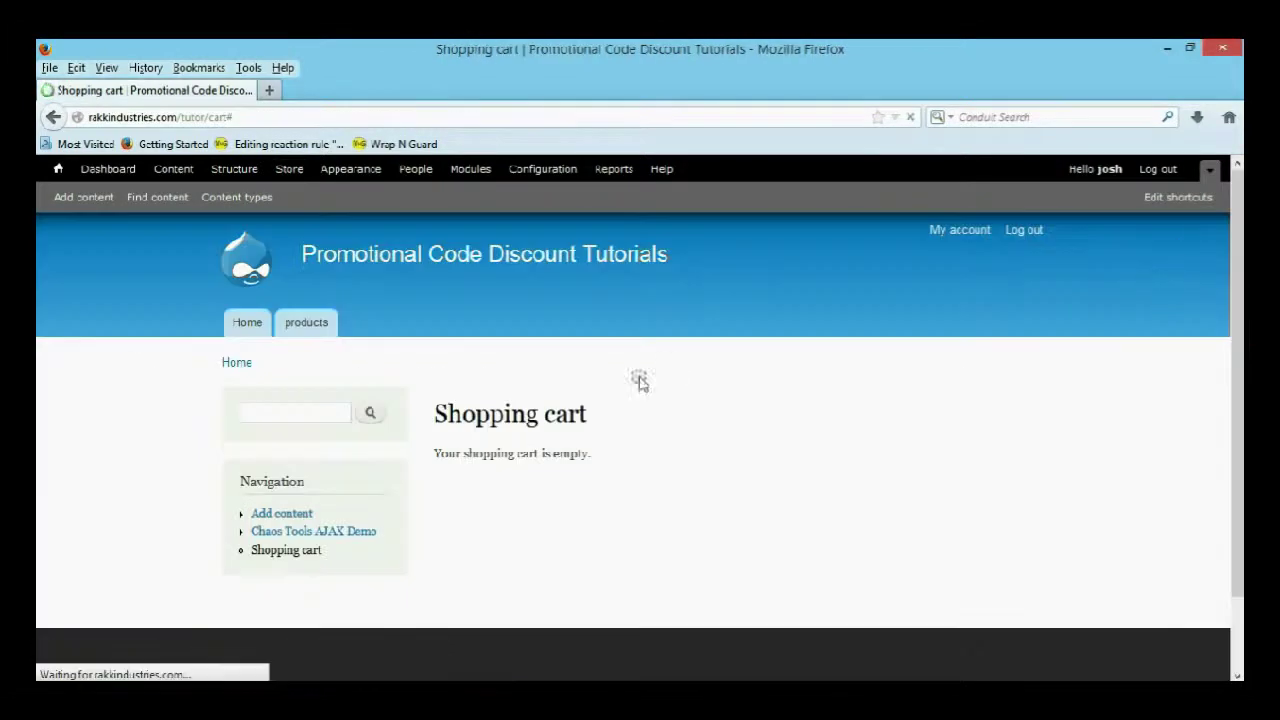
left_click(323, 322)
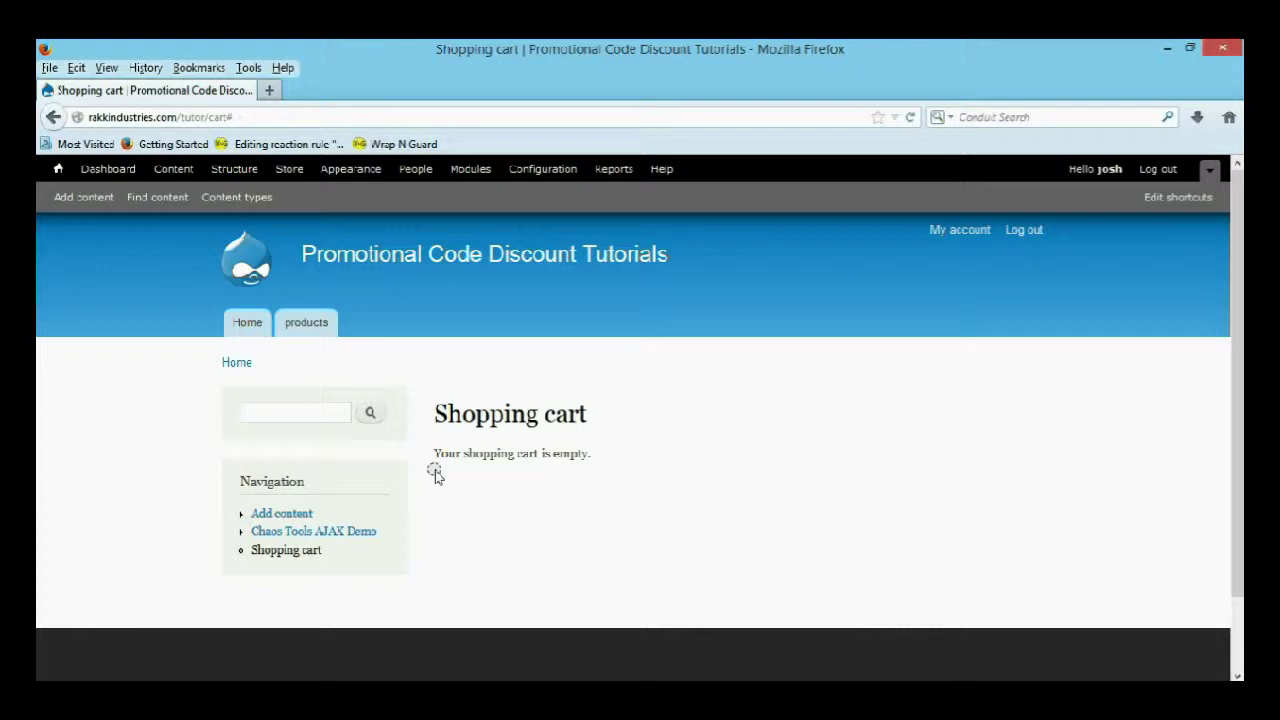
left_click(315, 330)
scroll(472, 443, "down", 4)
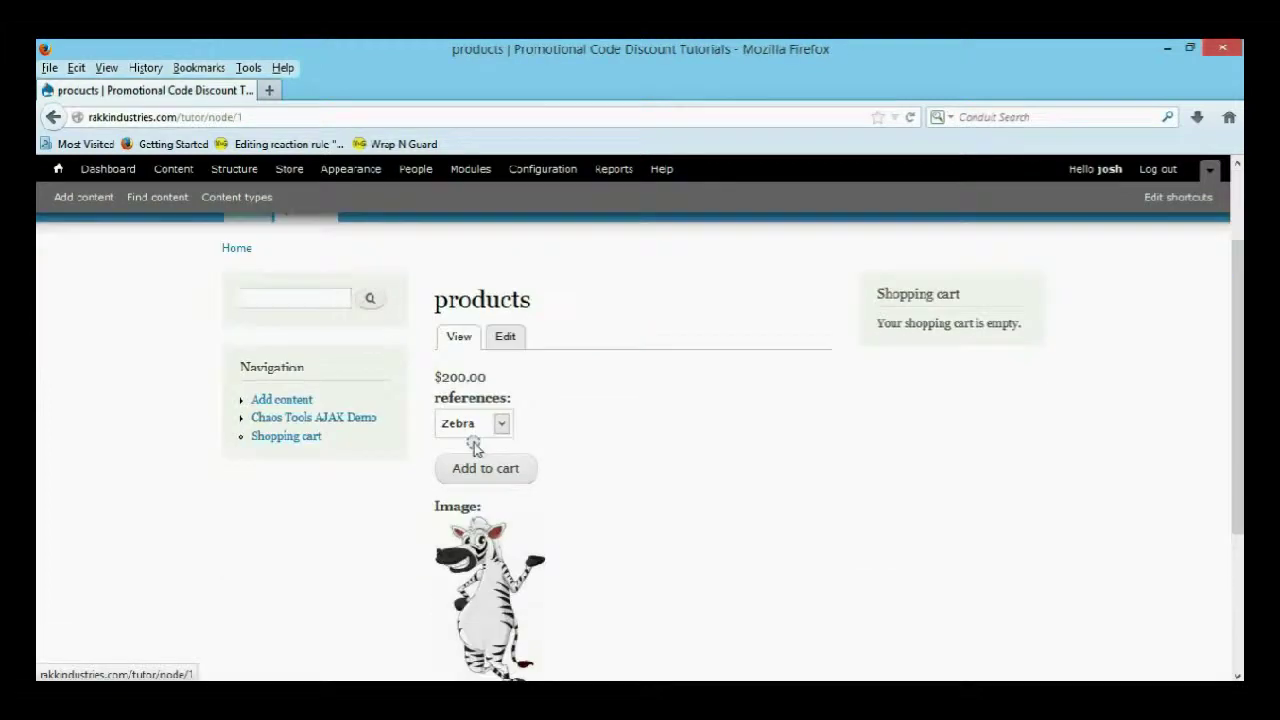
left_click(492, 338)
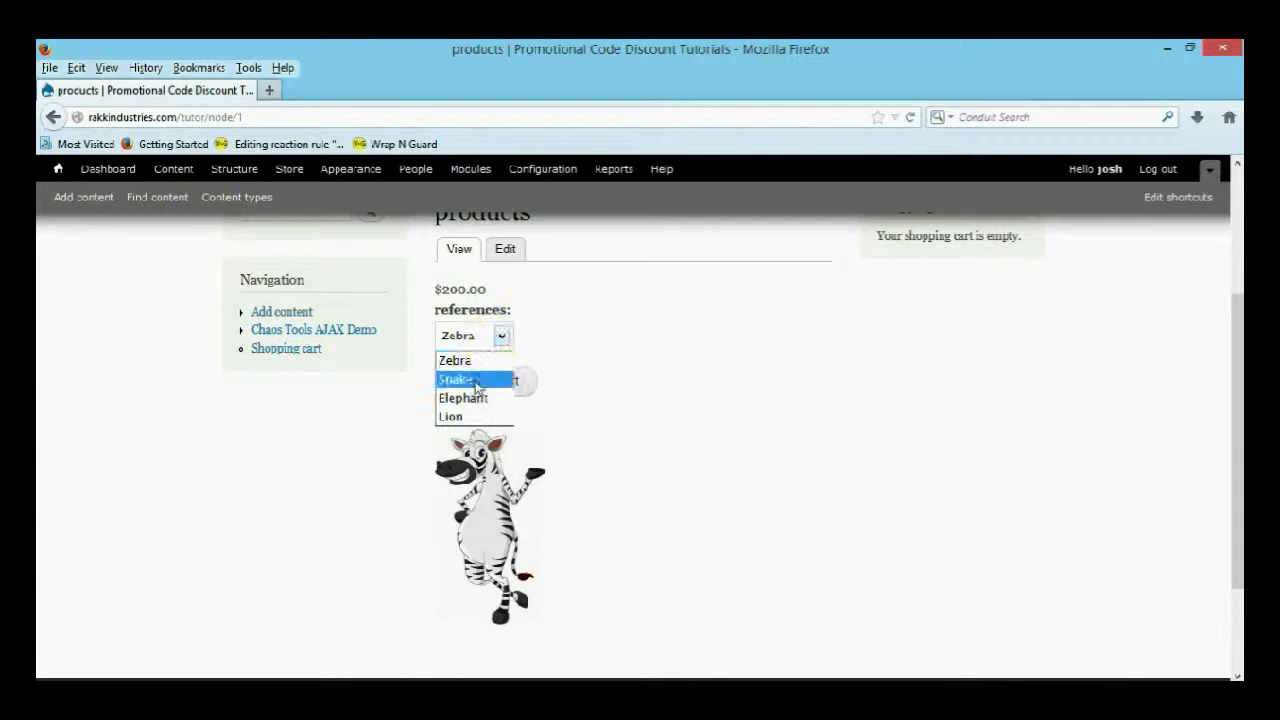
left_click(480, 375)
left_click(543, 480)
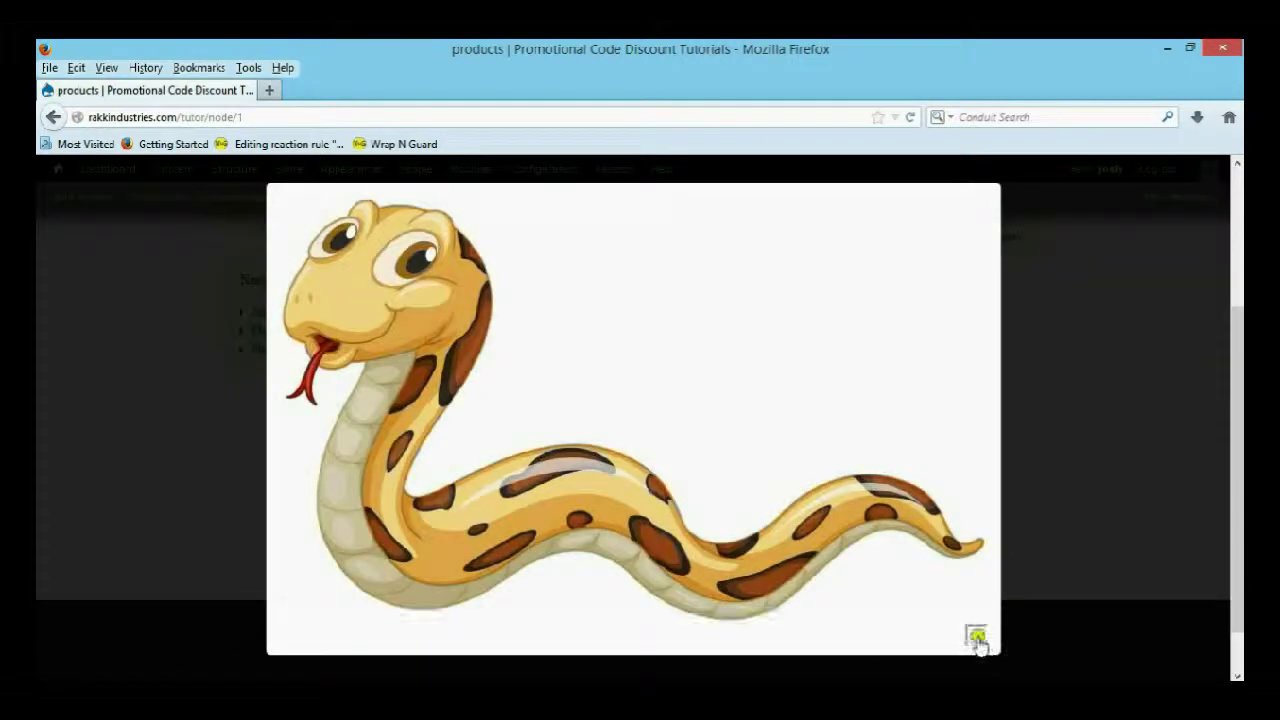
left_click(976, 638)
left_click(457, 380)
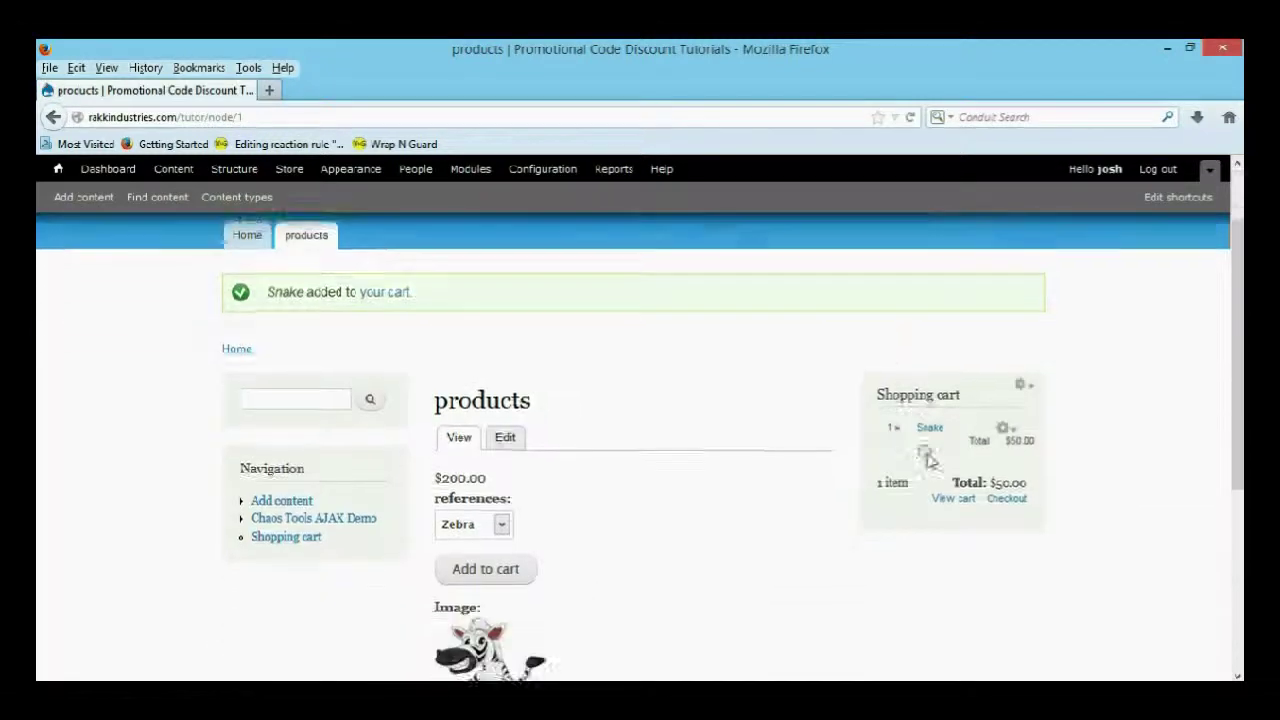
scroll(930, 462, "down", 1)
left_click(955, 487)
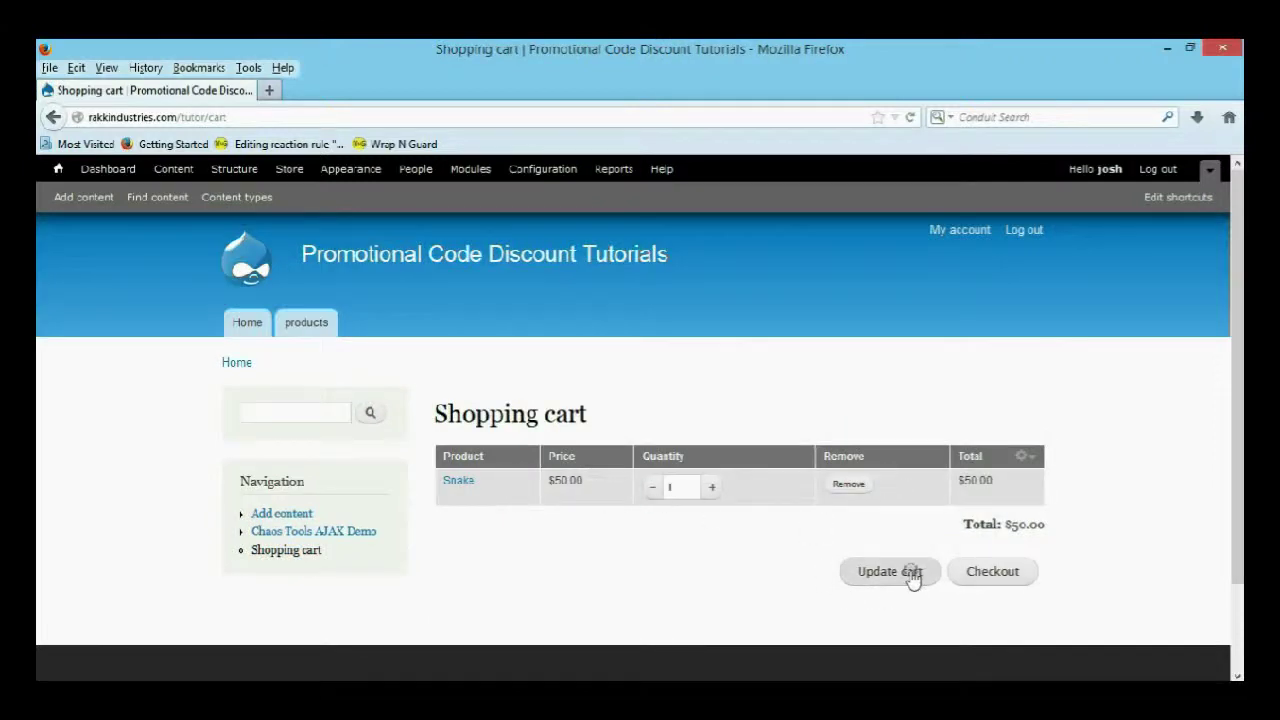
Step: Take the $50.00 Snake order through to order review, then go back to the checkout form
left_click(976, 582)
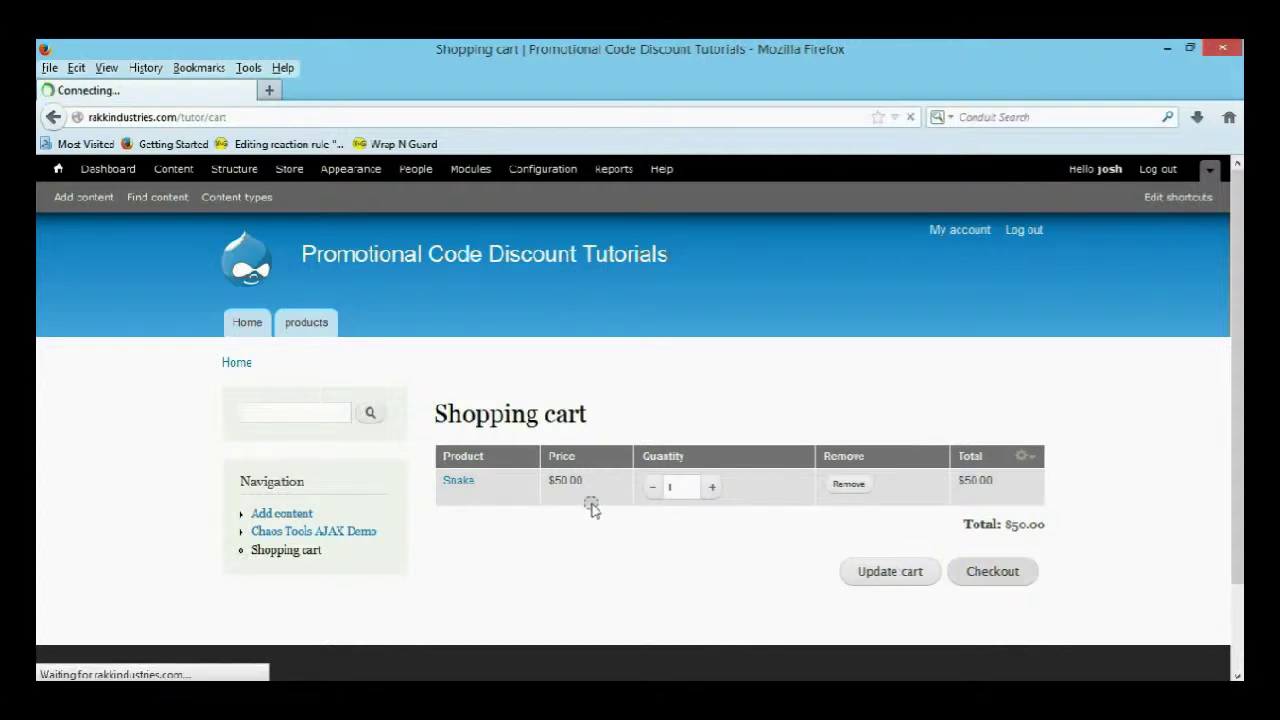
scroll(582, 514, "down", 5)
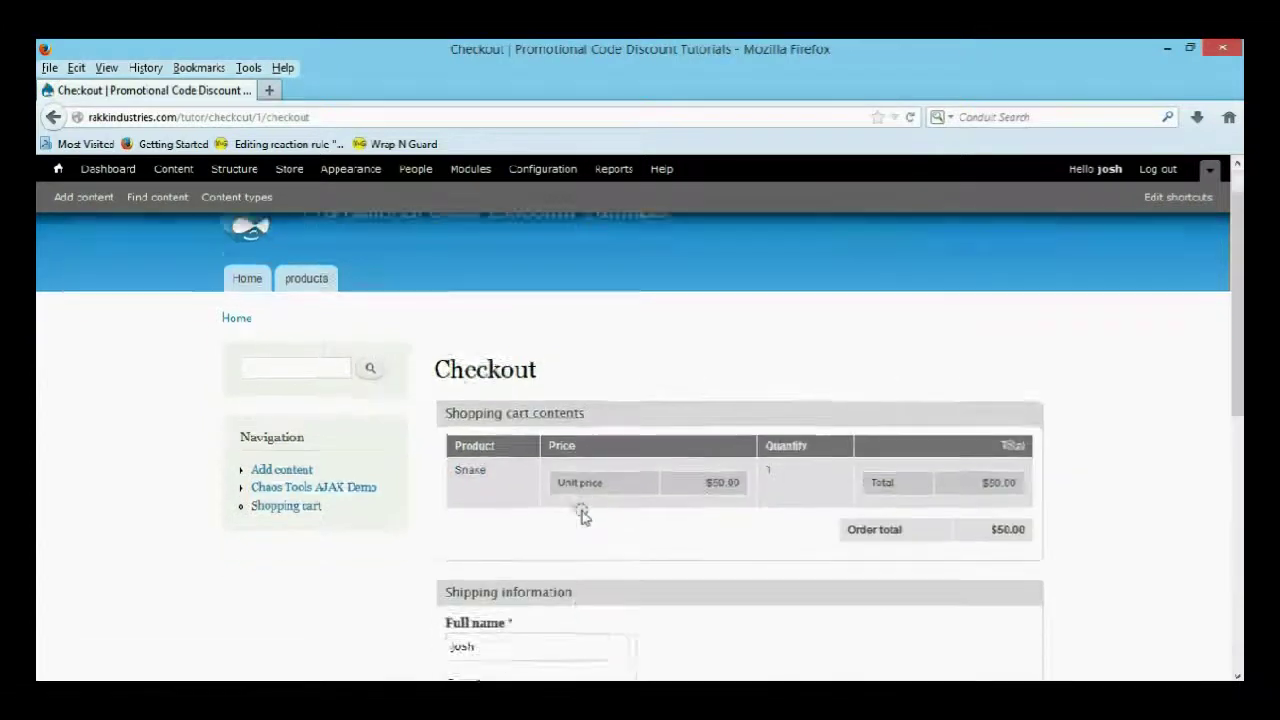
scroll(582, 514, "down", 3)
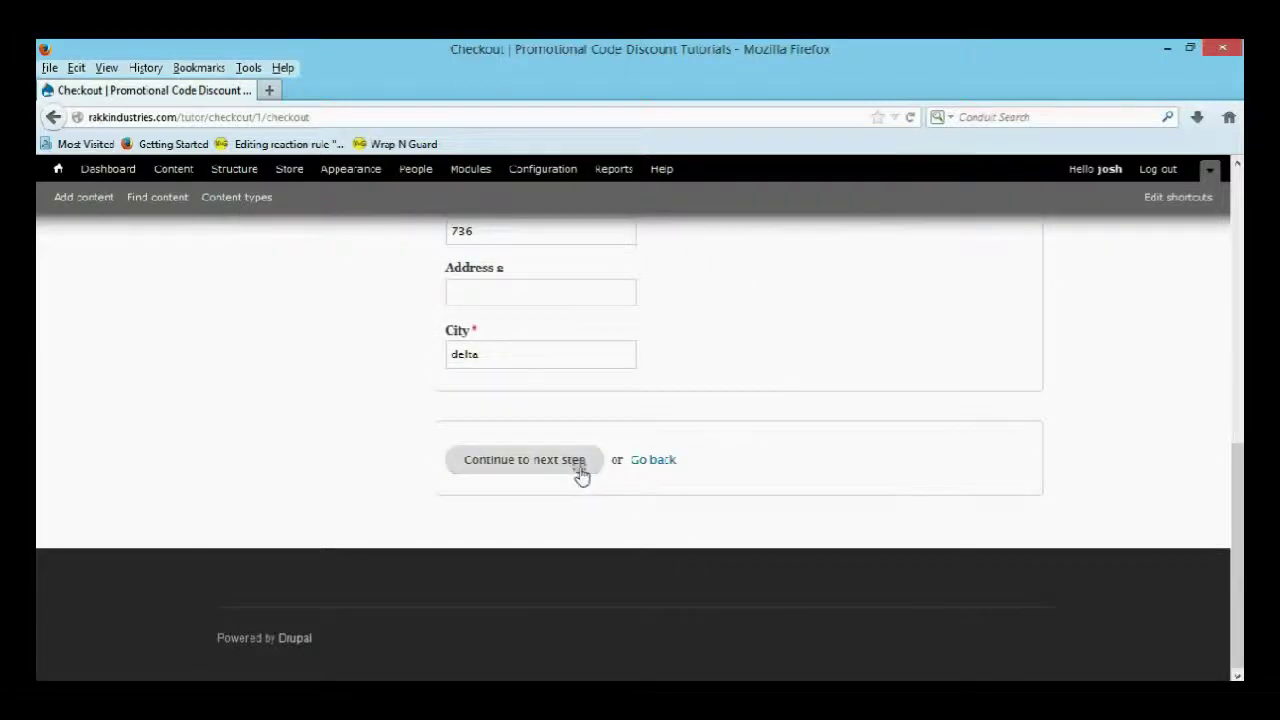
left_click(578, 468)
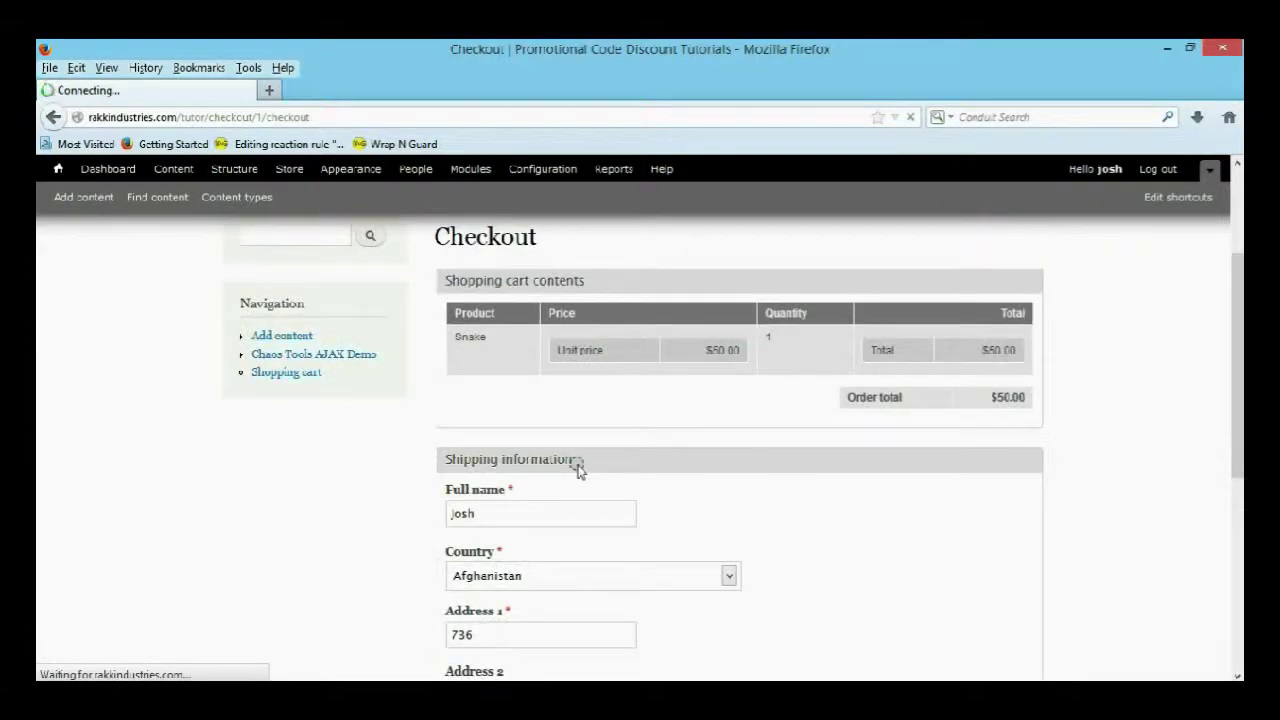
scroll(578, 468, "down", 4)
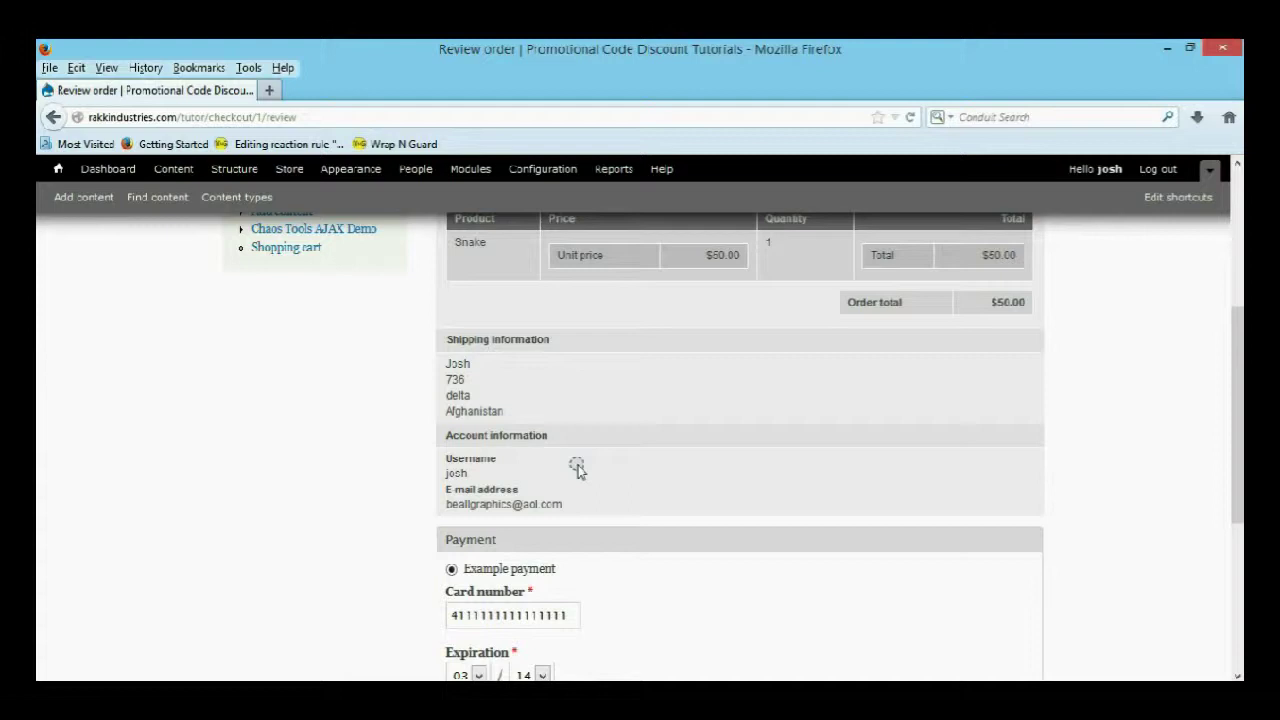
scroll(578, 468, "up", 3)
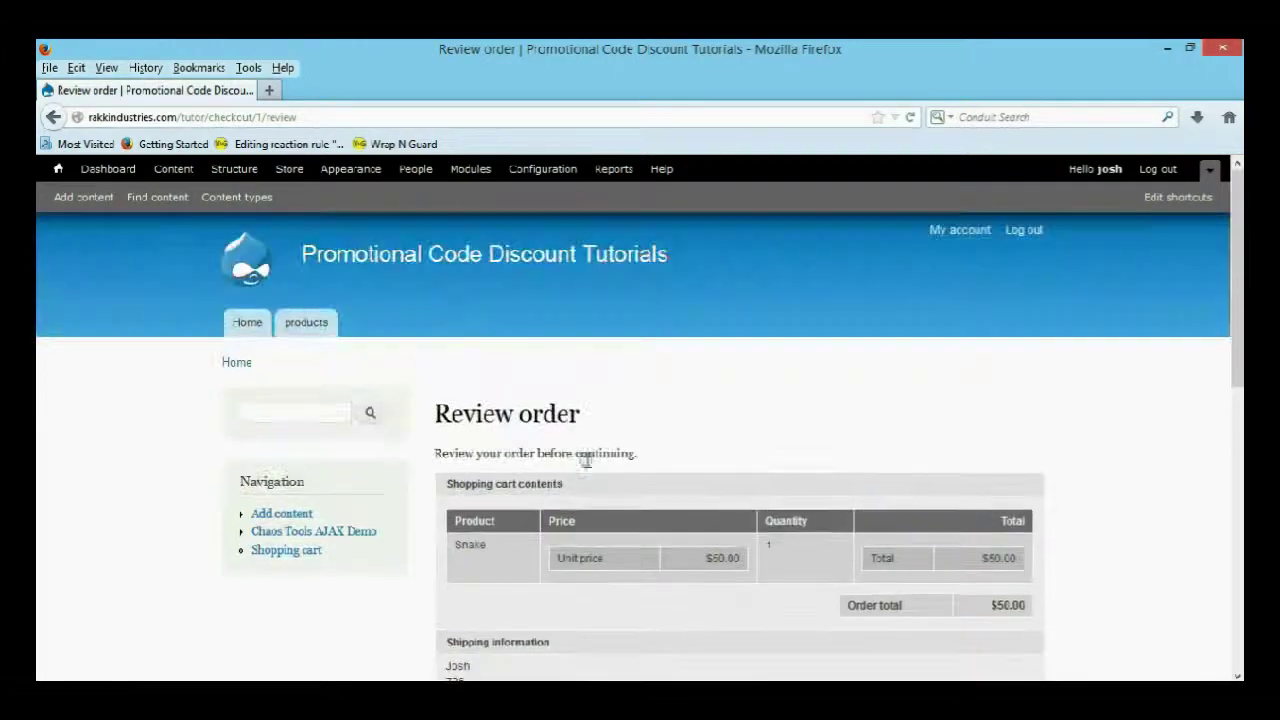
left_click(53, 118)
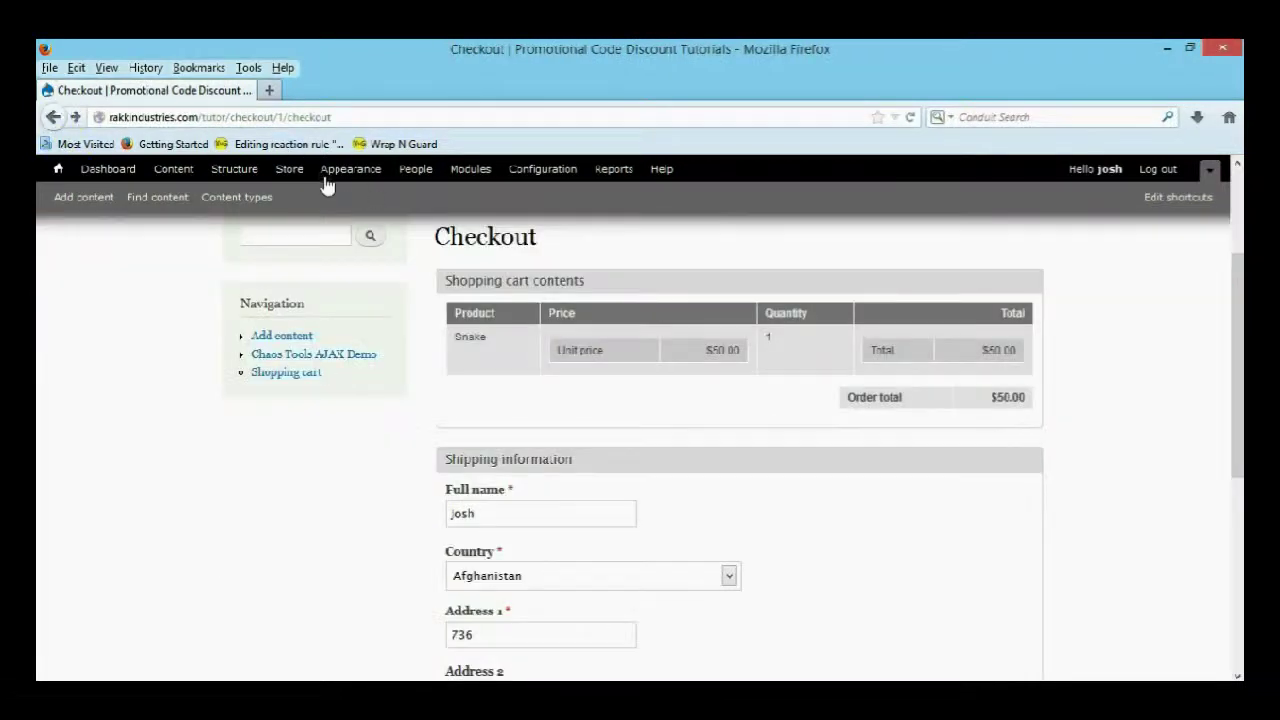
Step: Open Store administration in a new tab and go to Configuration > Checkout settings
right_click(296, 174)
left_click(345, 180)
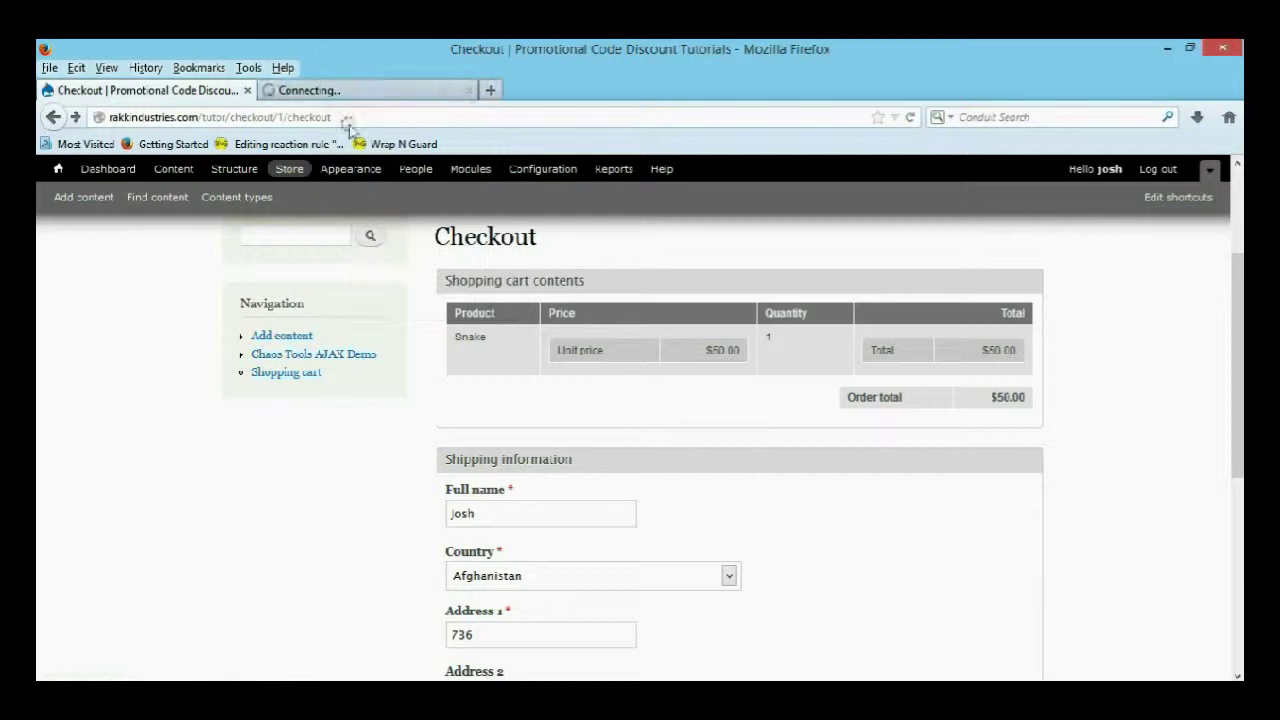
left_click(369, 91)
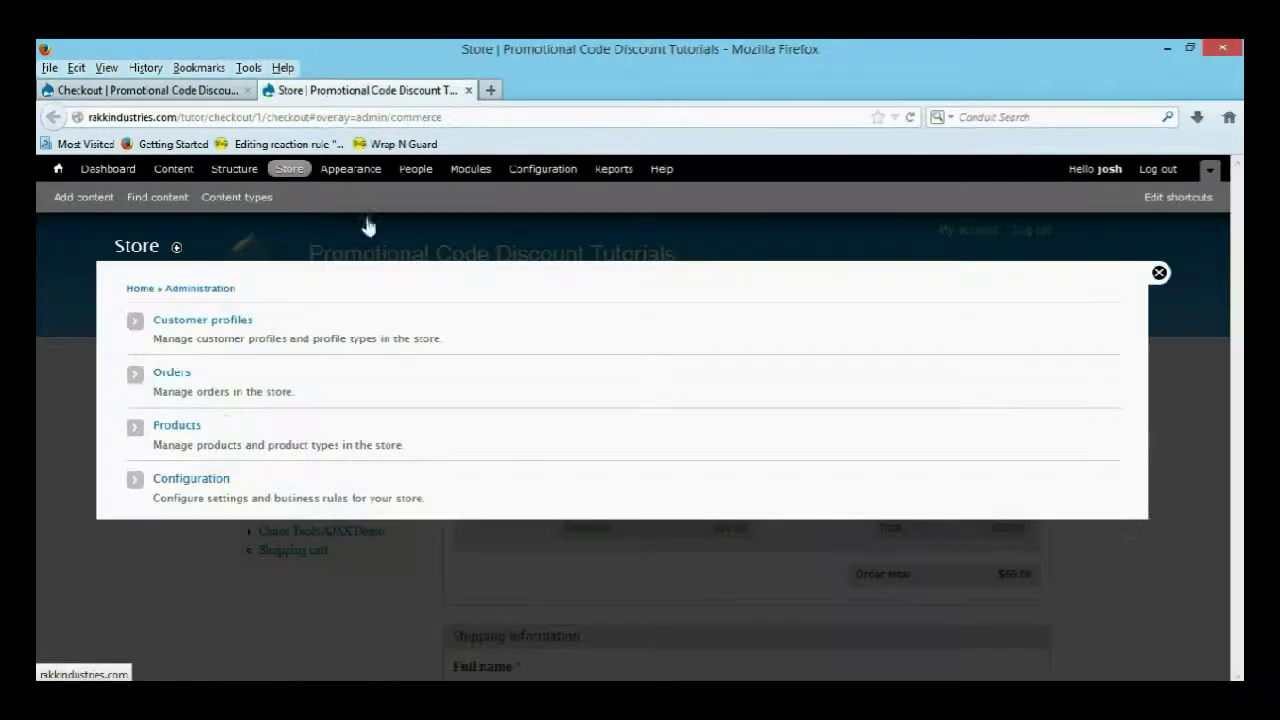
left_click(213, 480)
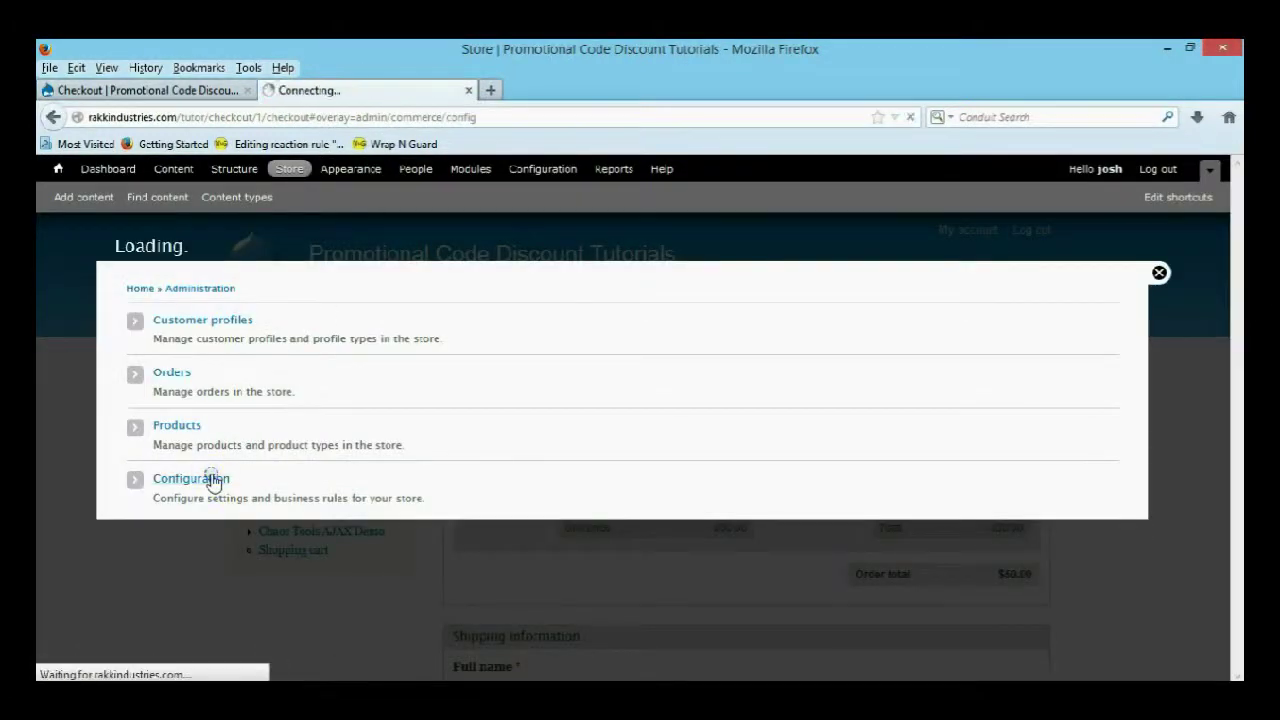
left_click(196, 320)
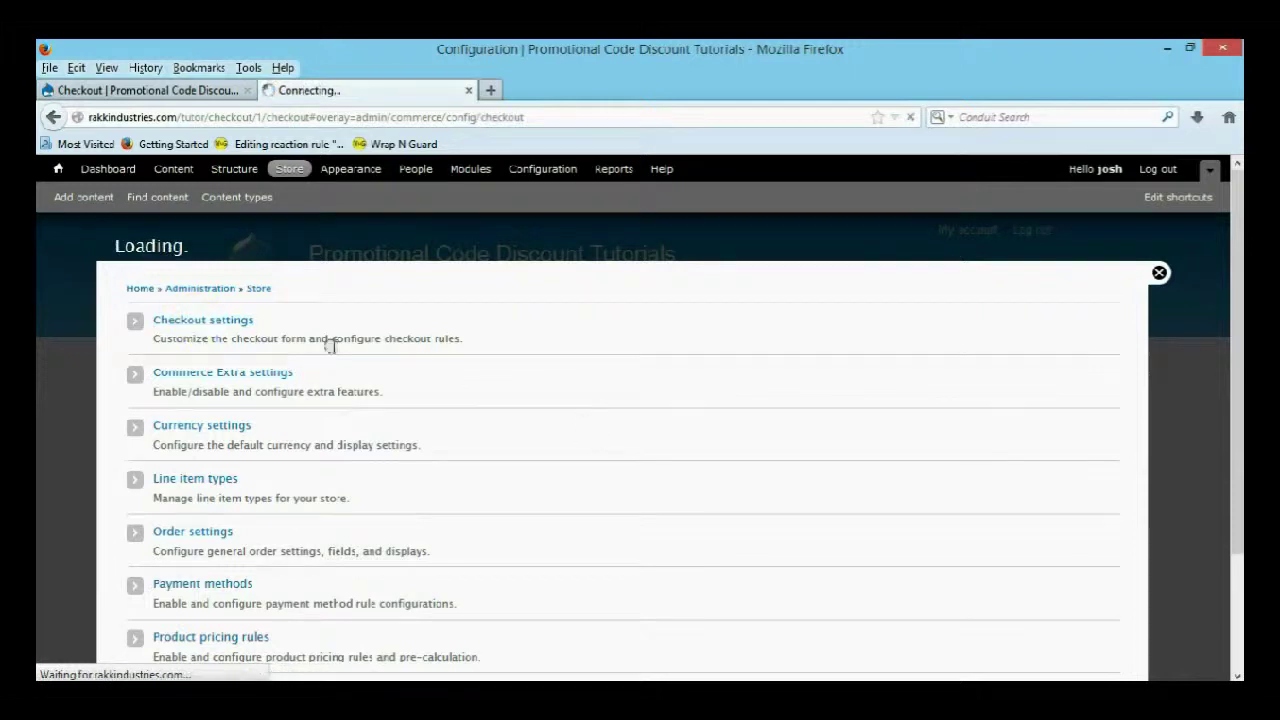
Step: Move the Shipping service pane from Disabled into the Checkout page section
scroll(397, 474, "down", 5)
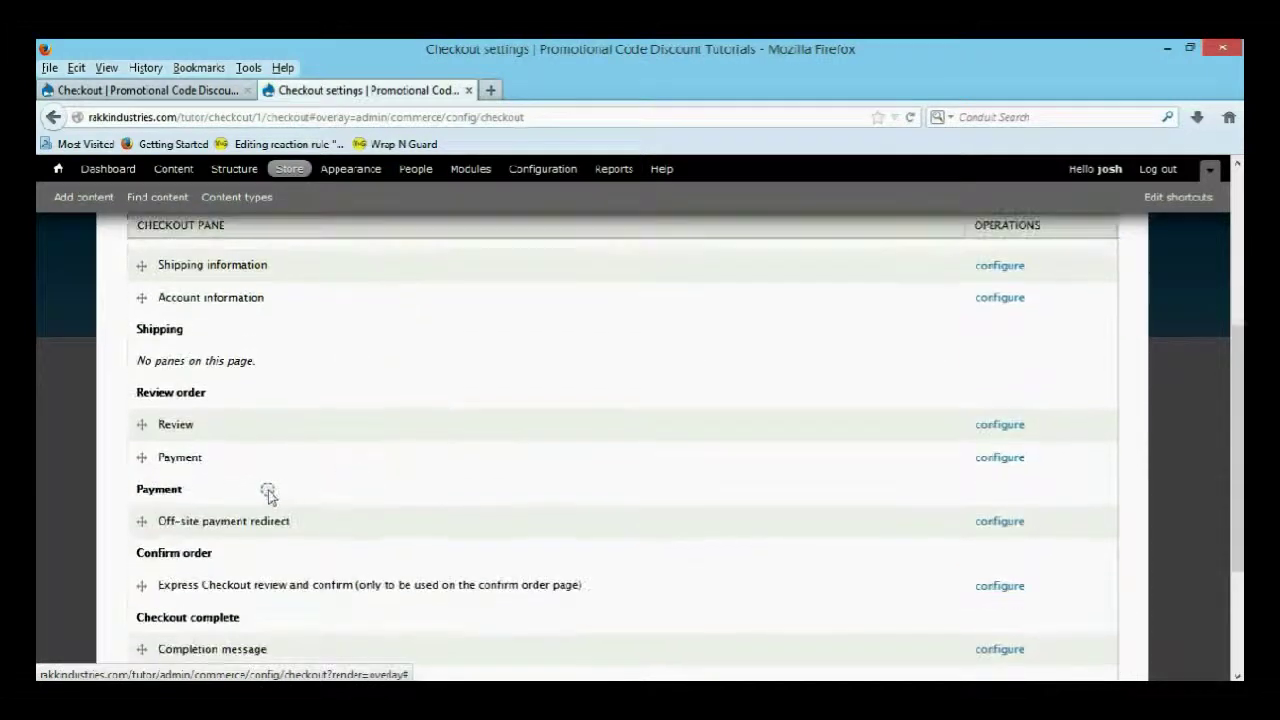
scroll(268, 495, "down", 3)
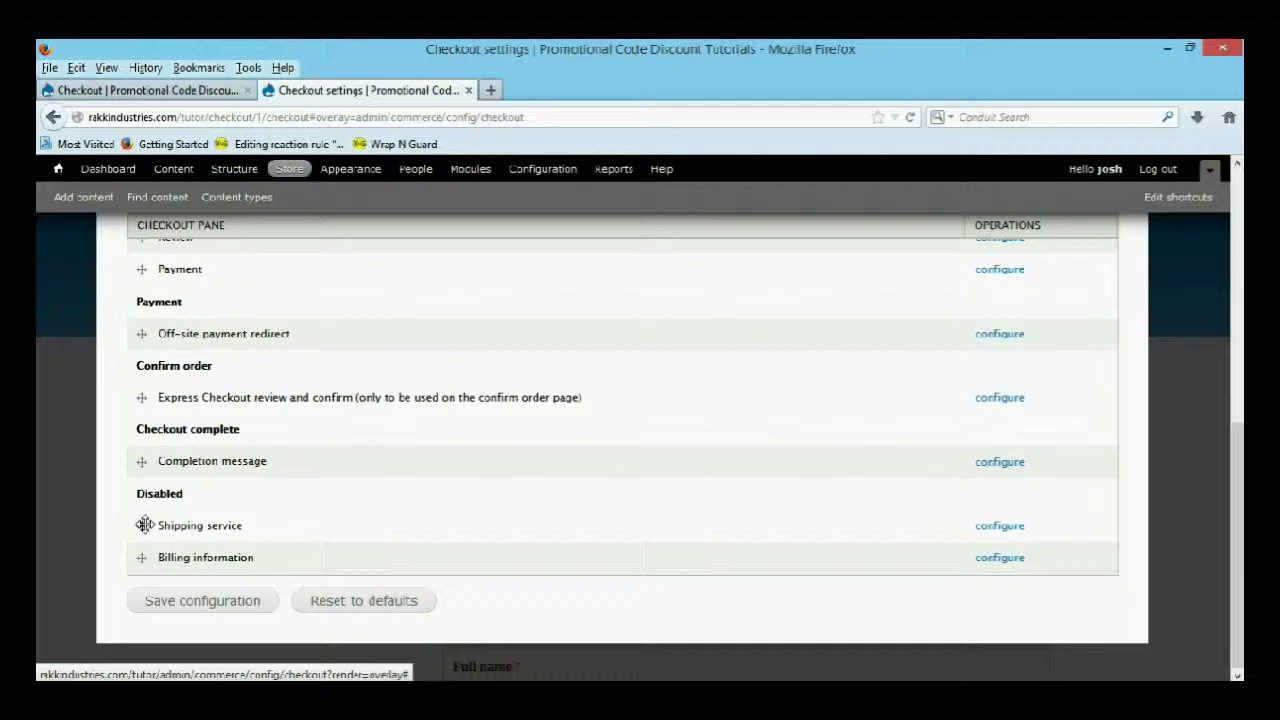
left_click_drag(145, 525, 157, 423)
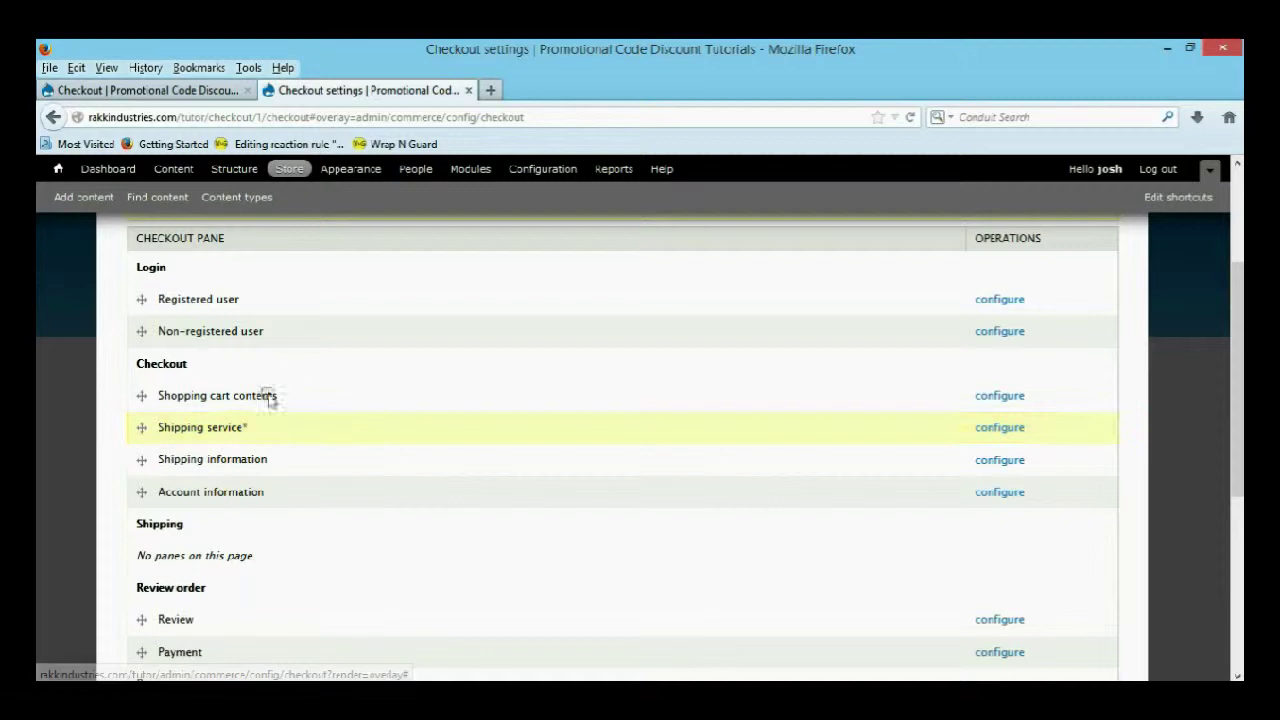
scroll(266, 471, "down", 5)
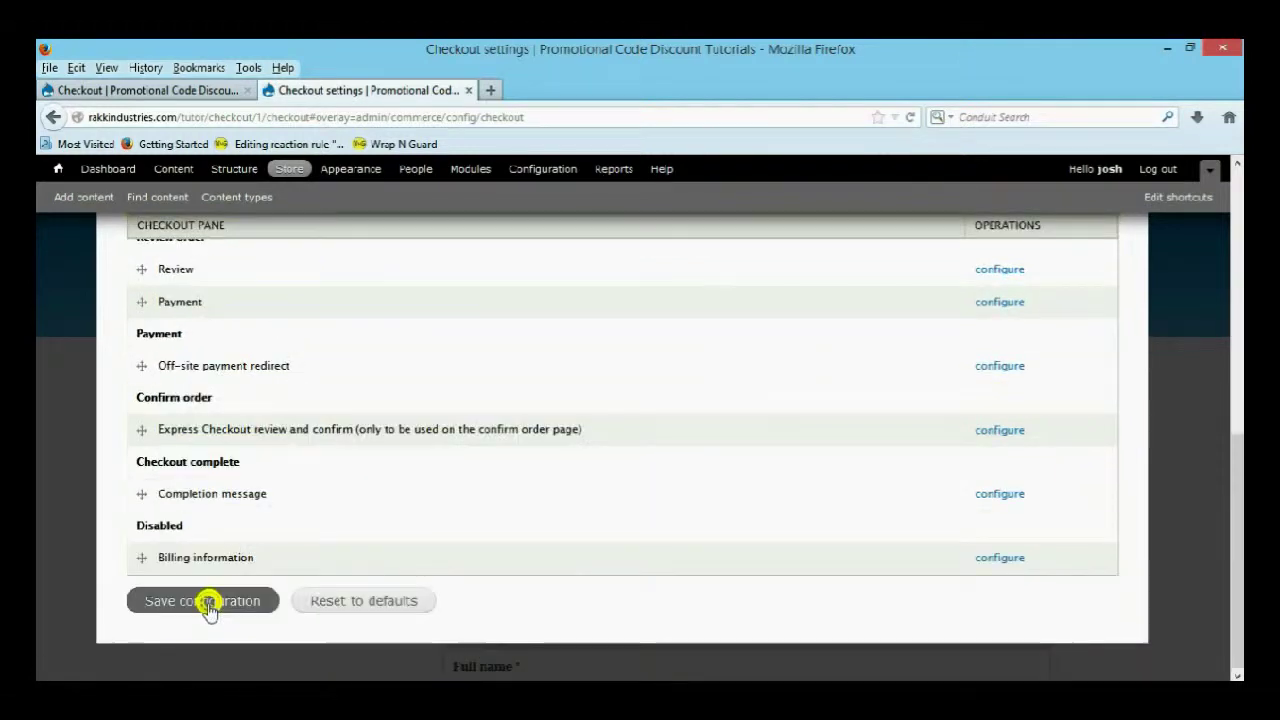
Step: Save the checkout pane layout and reload the customer checkout page
left_click(207, 601)
left_click(200, 90)
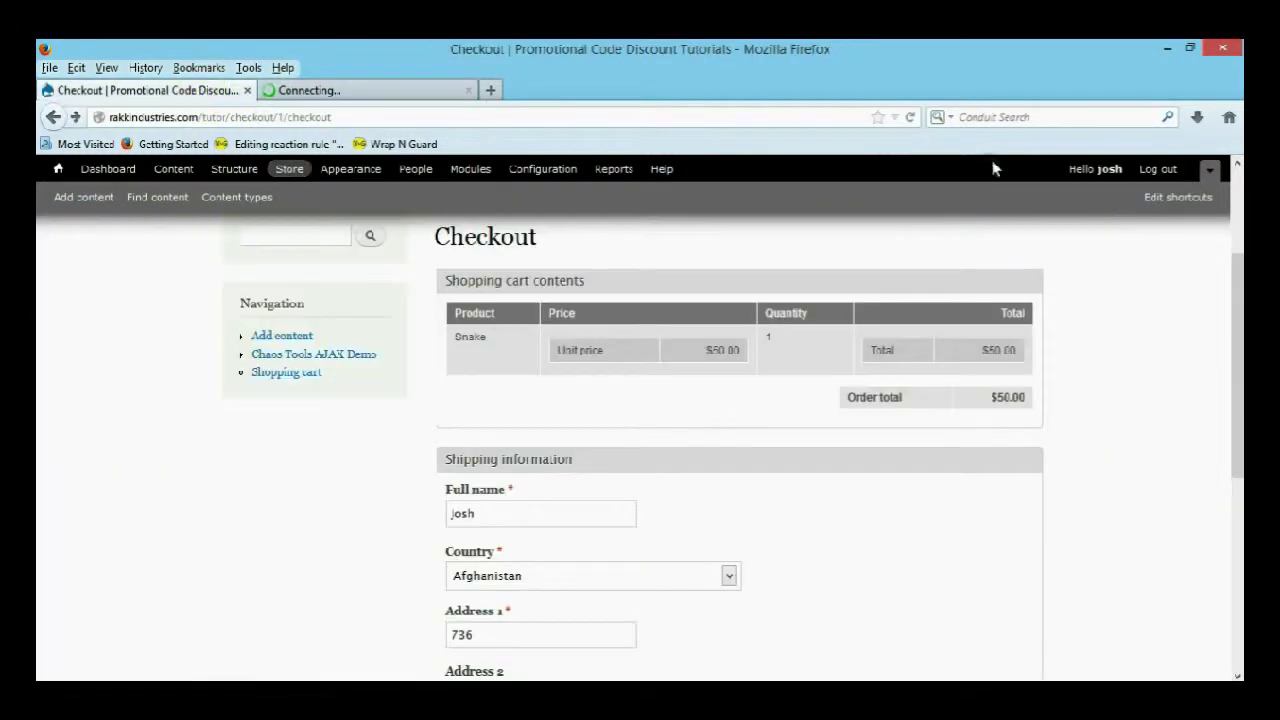
left_click(910, 117)
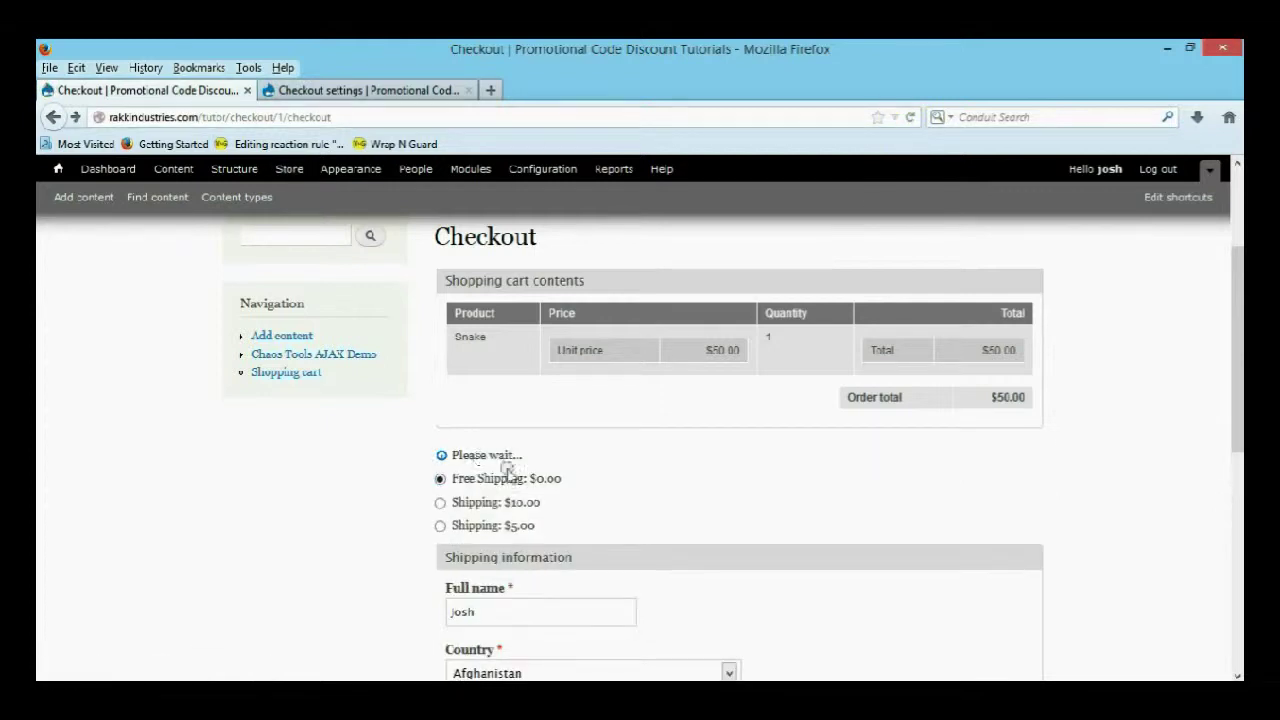
Step: Try the $10.00 and $5.00 shipping options, settle on Free Shipping, and close the settings tab
left_click(440, 478)
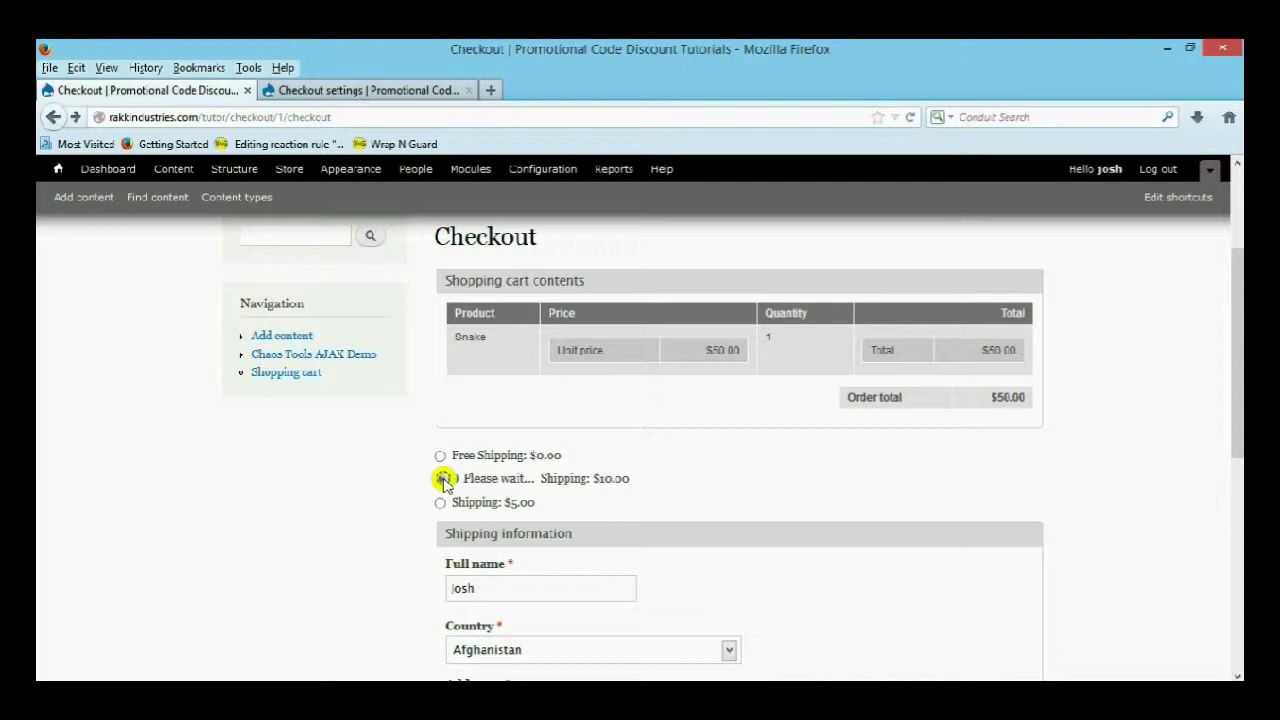
left_click(440, 502)
left_click(440, 455)
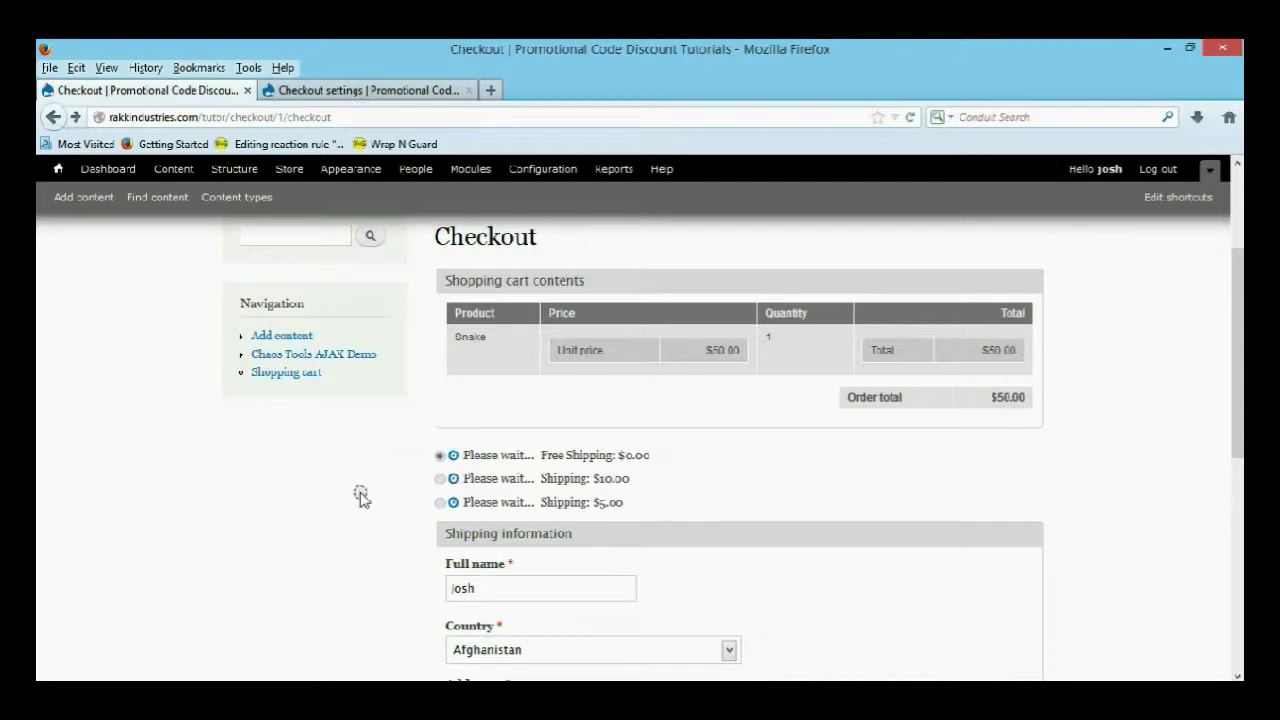
scroll(360, 495, "up", 3)
scroll(358, 493, "down", 3)
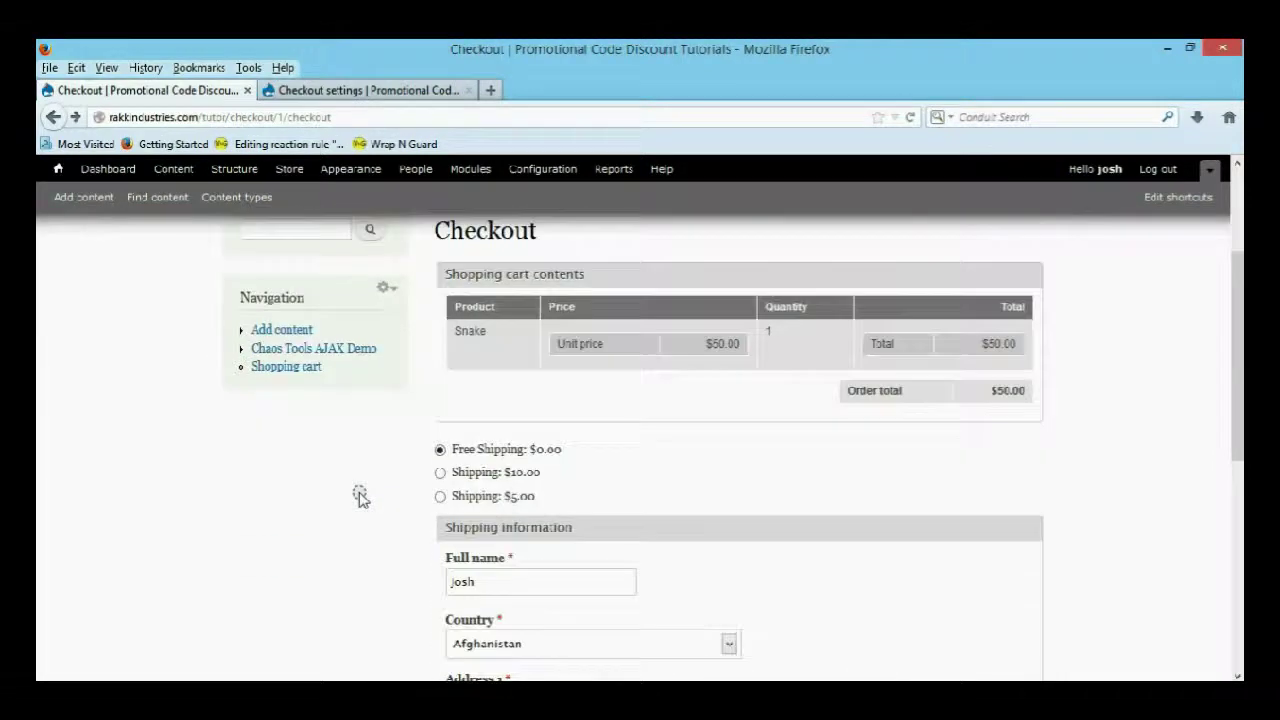
scroll(357, 491, "up", 3)
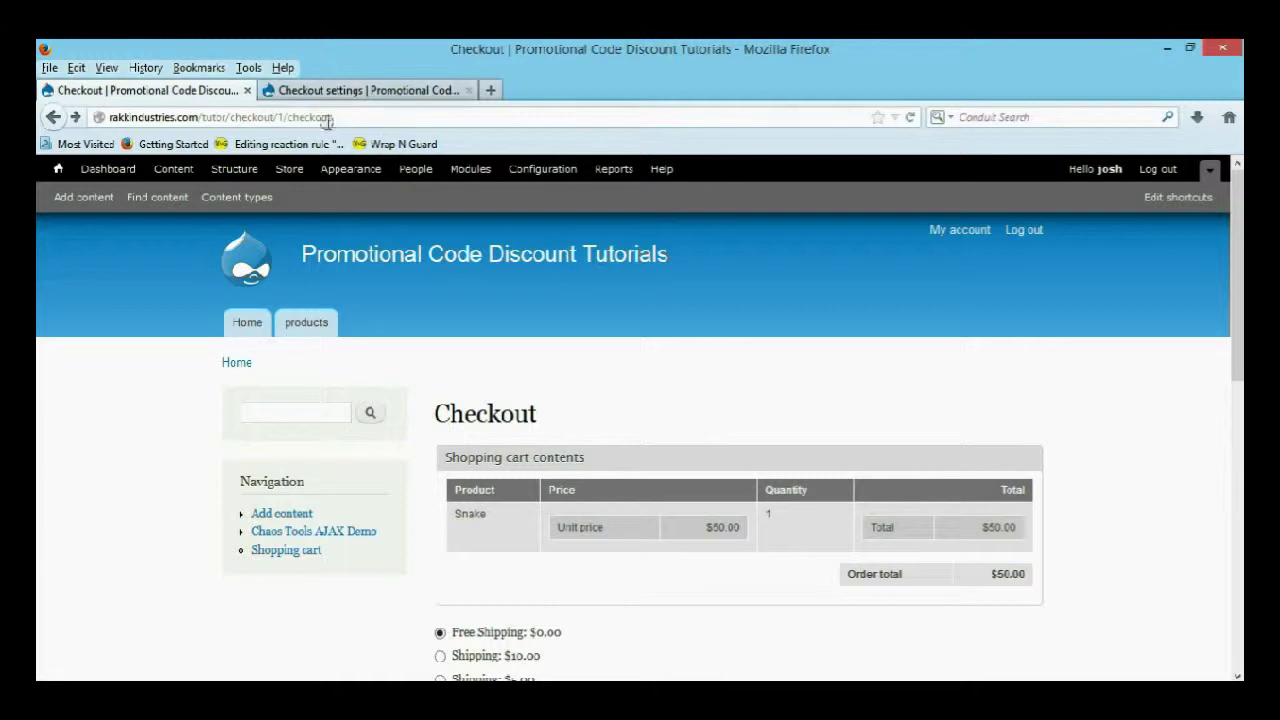
left_click(443, 93)
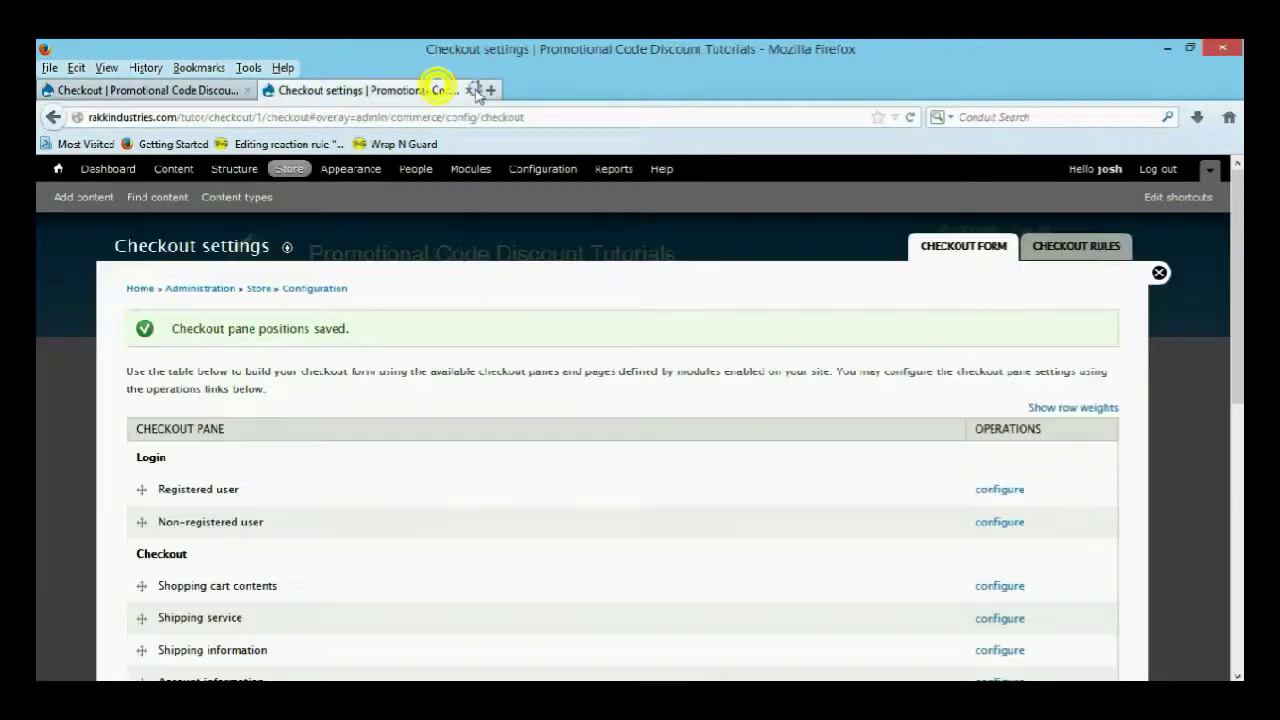
left_click(468, 90)
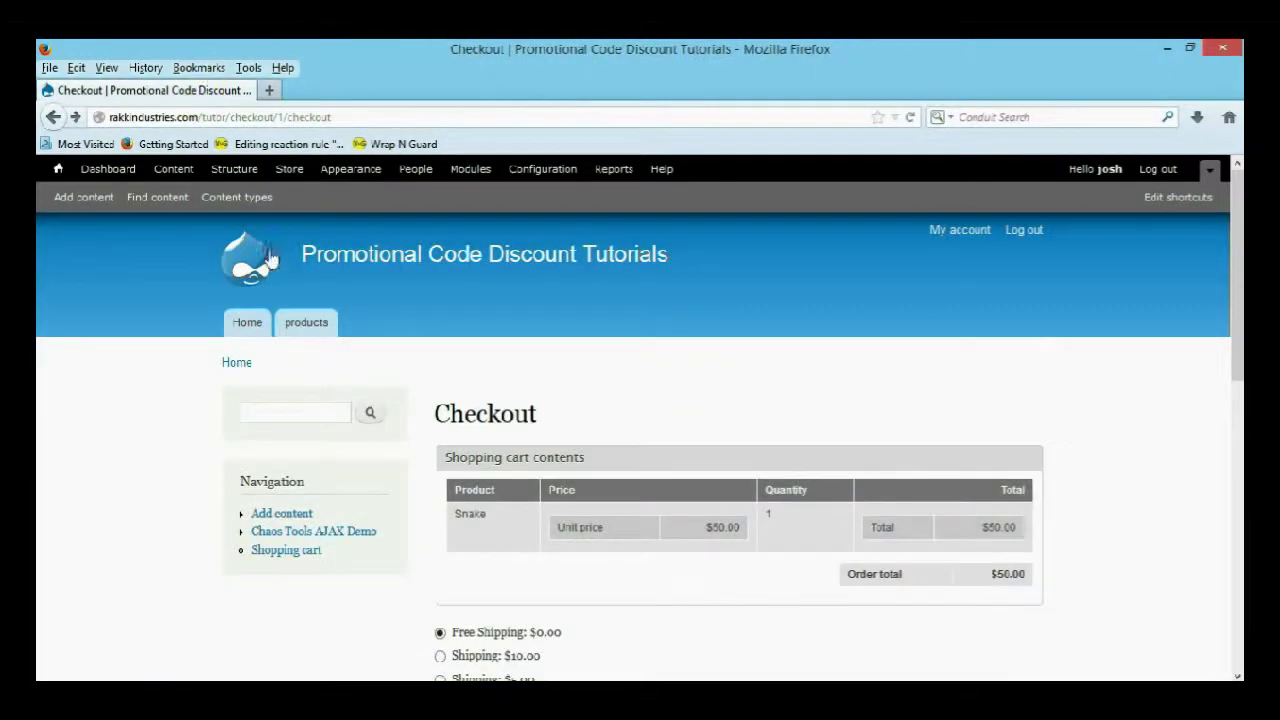
Step: Go to Store > Configuration > Shipping to list the shipping services
left_click(289, 170)
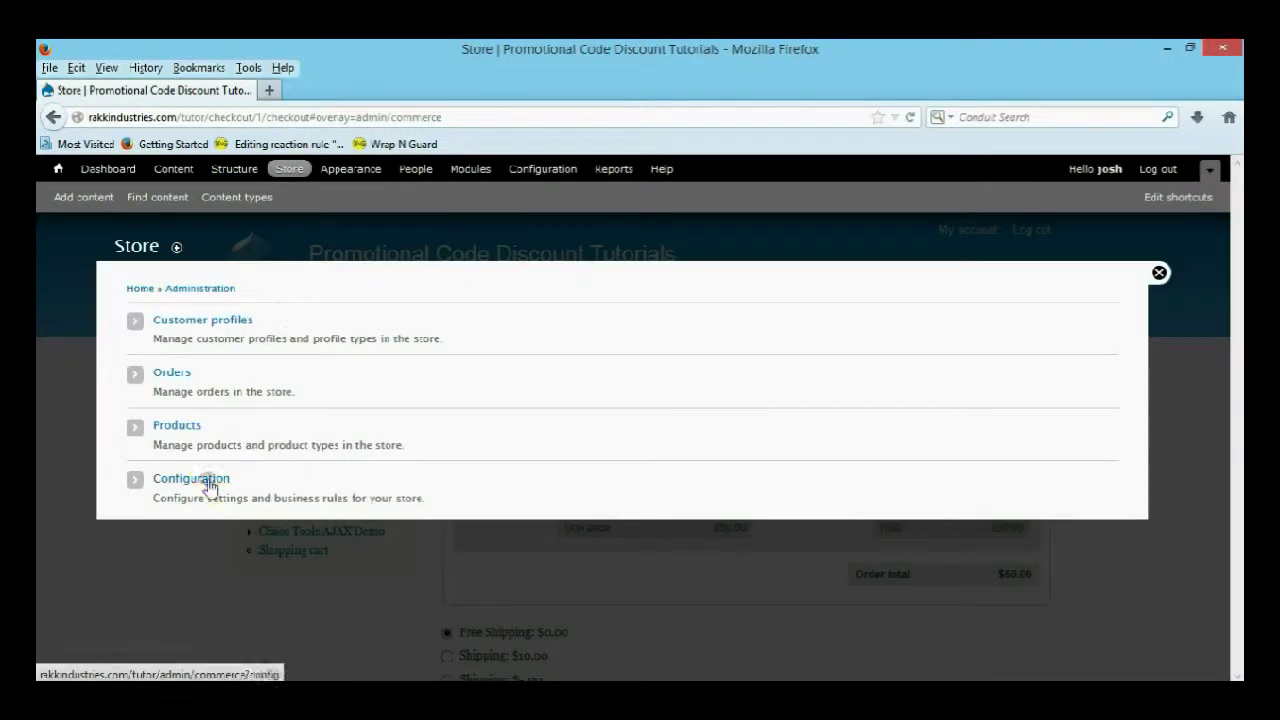
left_click(222, 477)
scroll(200, 520, "down", 2)
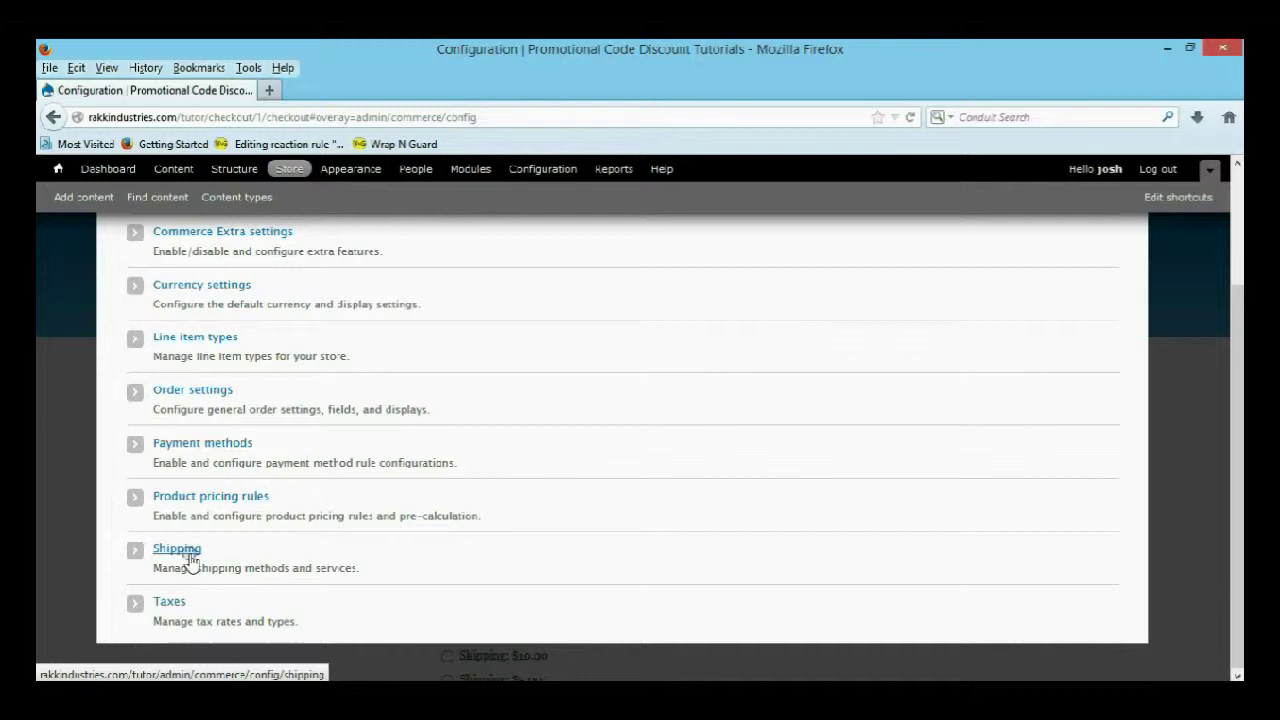
left_click(182, 553)
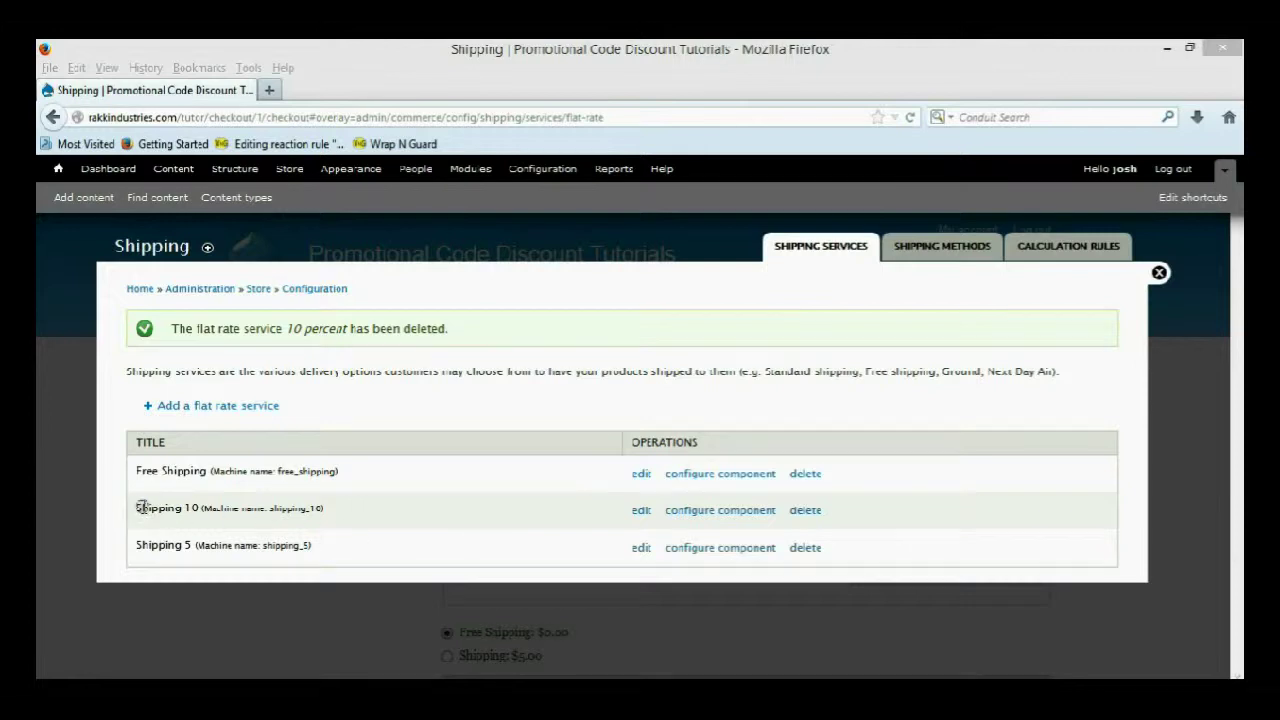
Step: Highlight the Shipping 10, Shipping 5 and Free Shipping service names and Shipping 10's machine name
left_click_drag(141, 508, 192, 503)
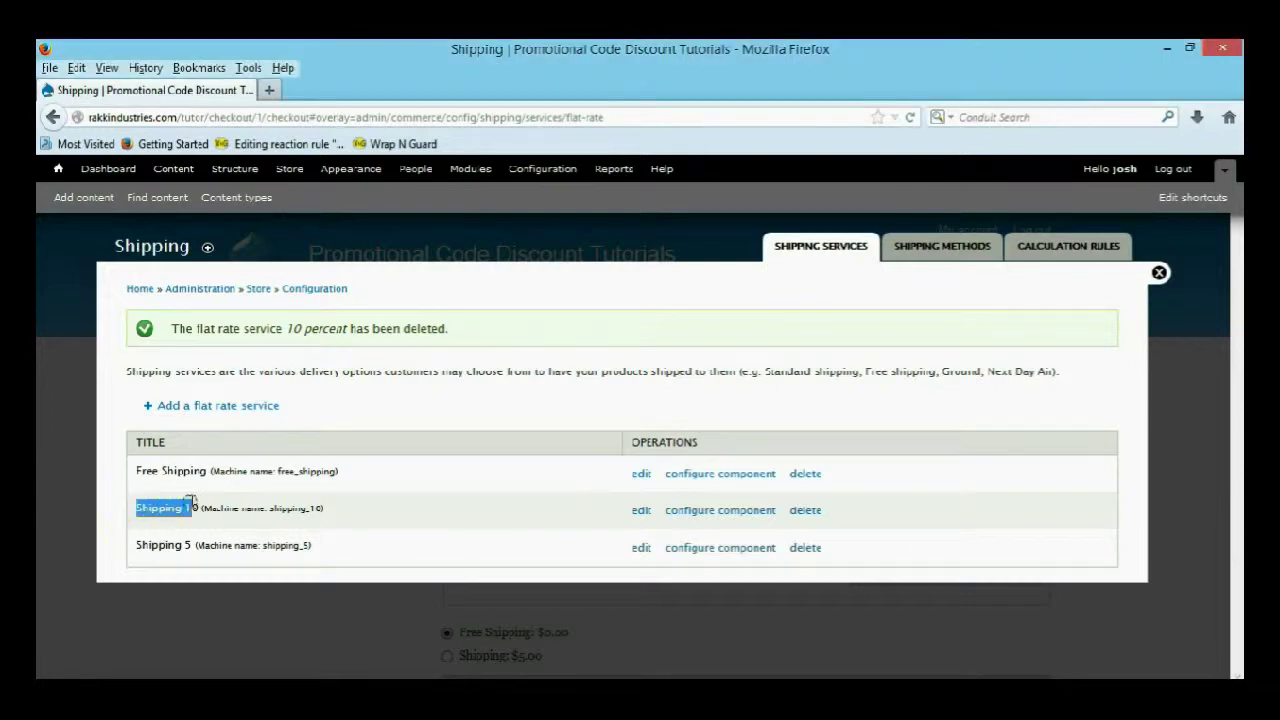
left_click(351, 508)
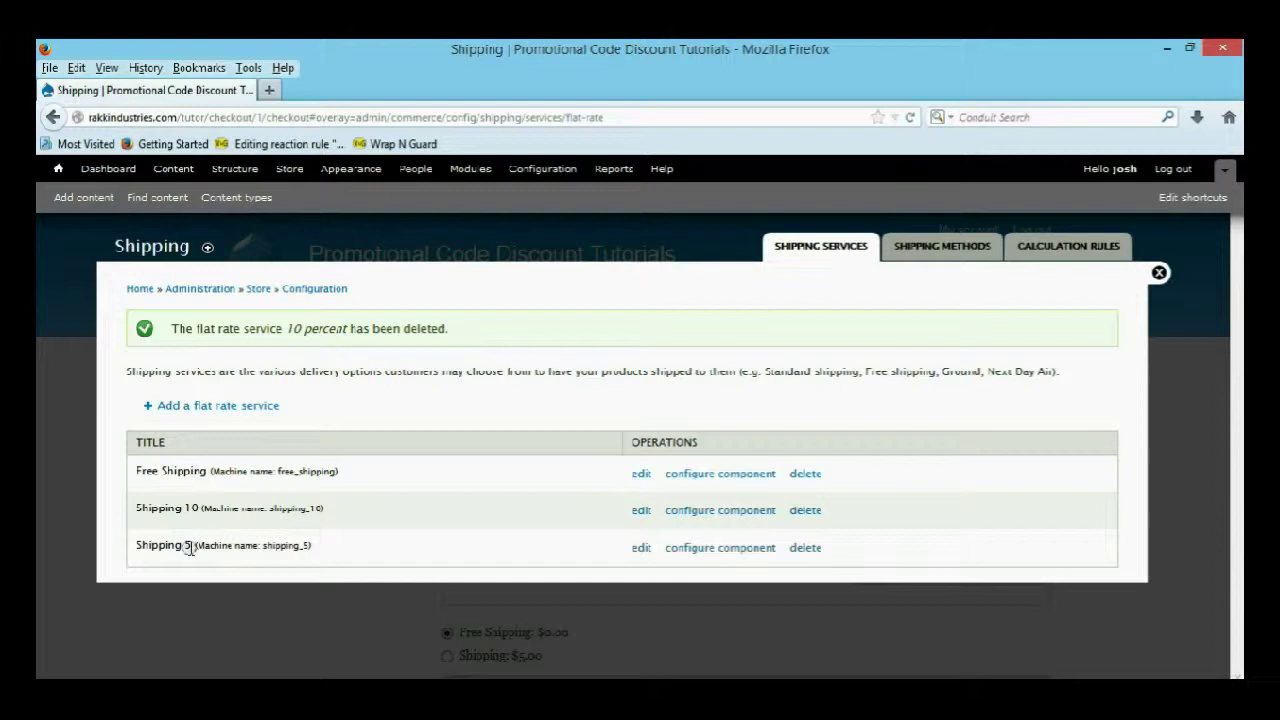
left_click_drag(188, 545, 143, 549)
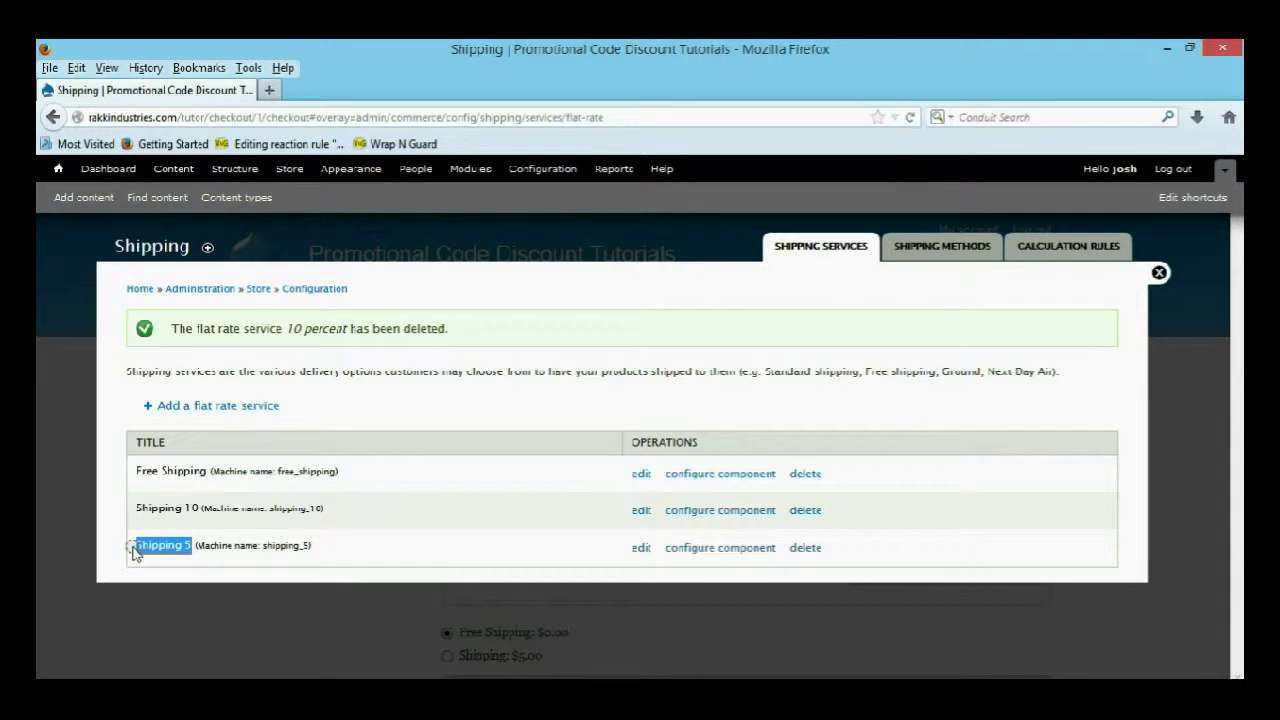
left_click_drag(204, 468, 137, 478)
left_click(428, 470)
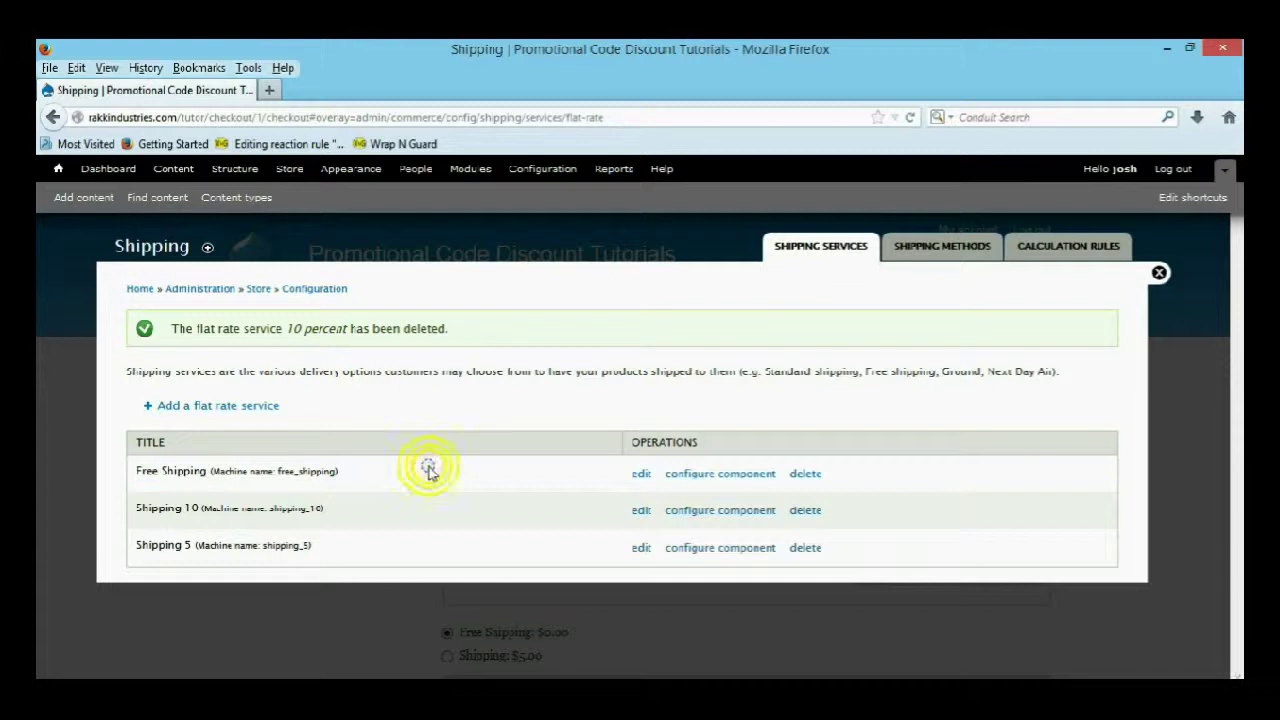
left_click_drag(224, 510, 329, 514)
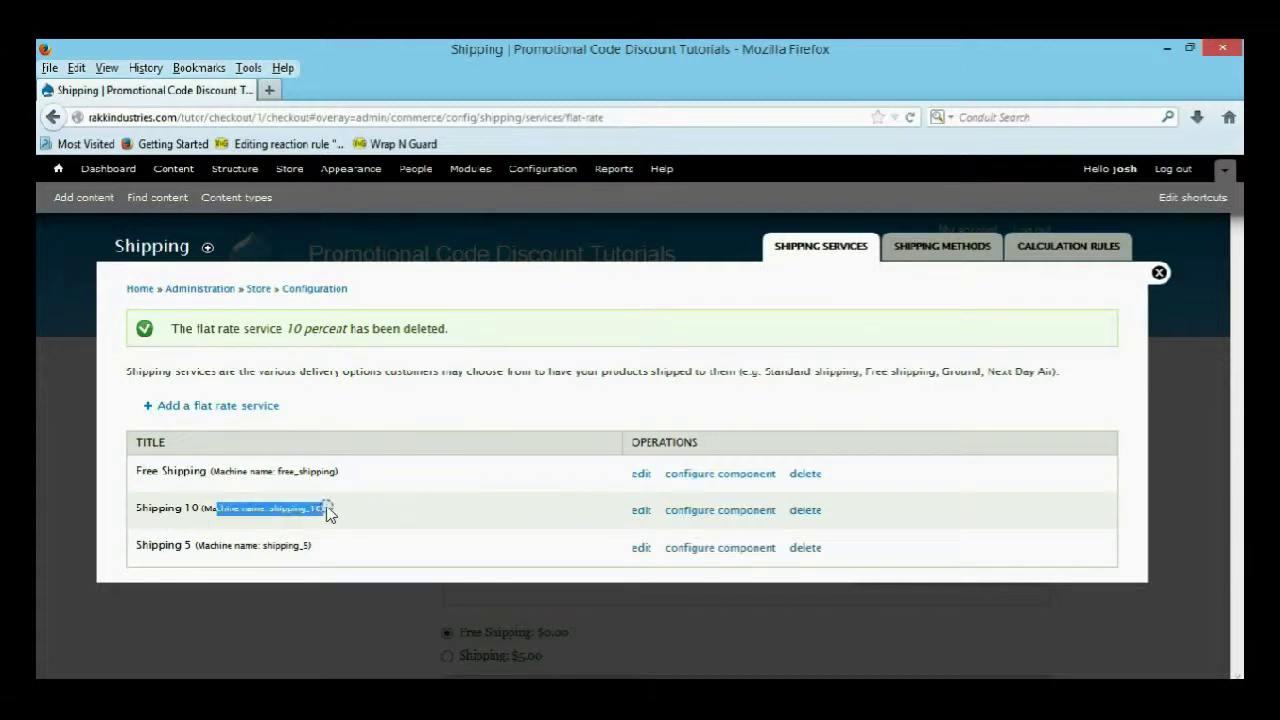
left_click(414, 502)
Step: Open the Rate Shipping 10 component and add a condition, keeping Data comparison
left_click(704, 511)
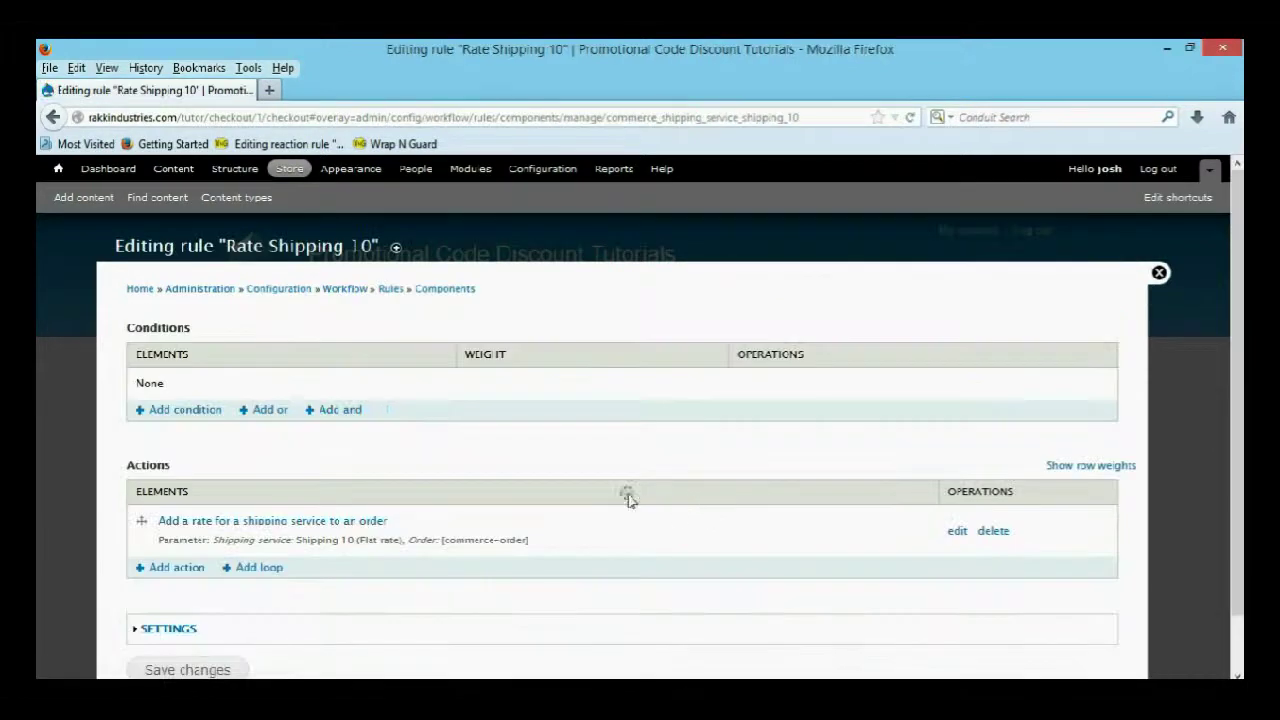
scroll(352, 465, "down", 1)
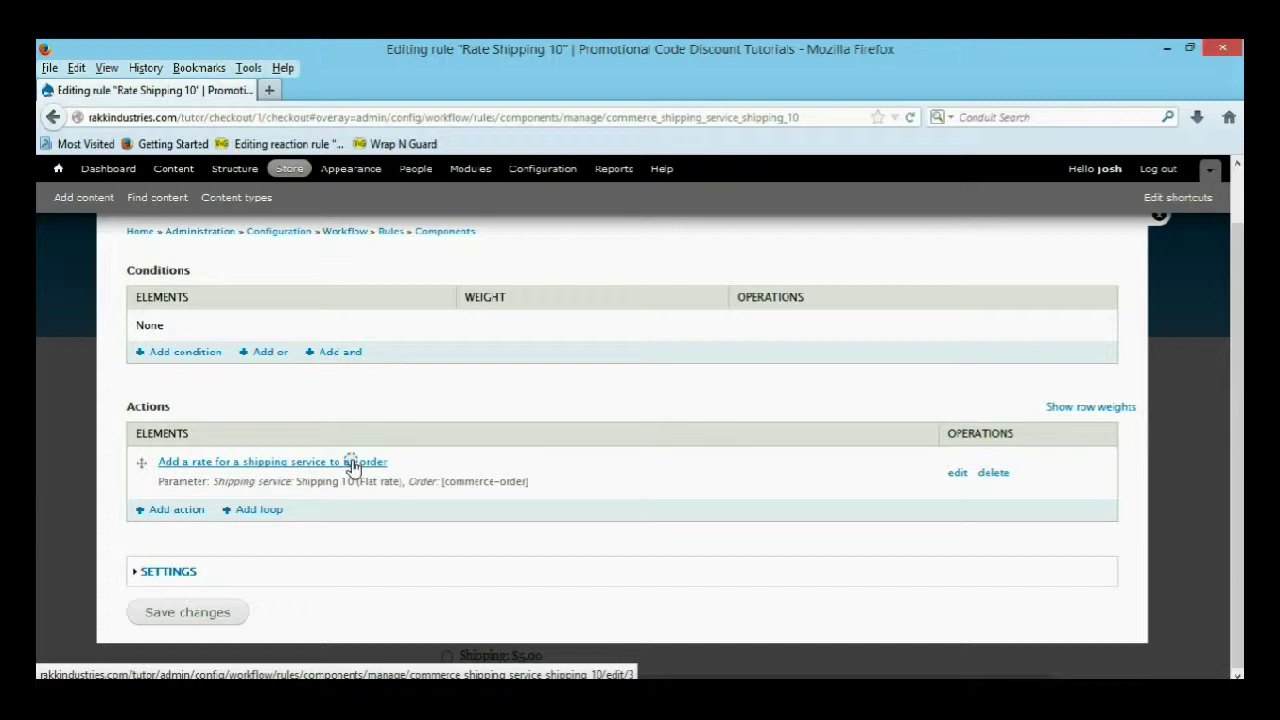
left_click(184, 354)
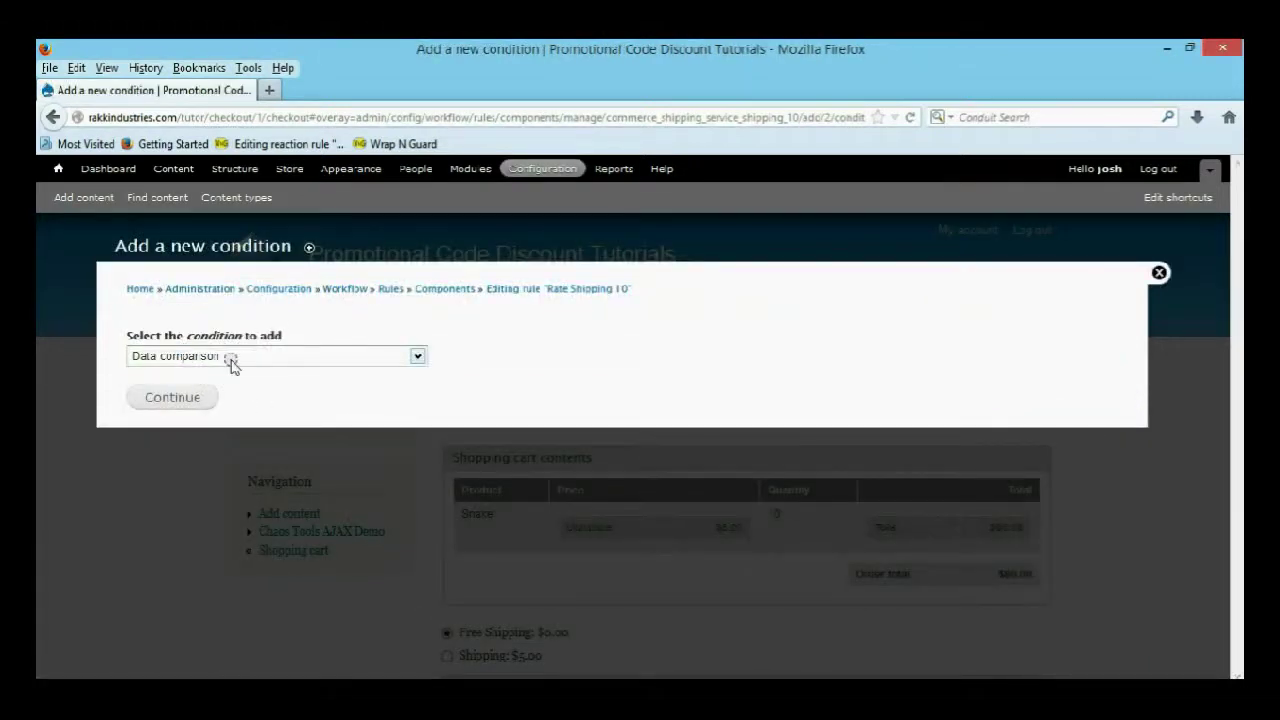
Step: Set the condition's data selector to commerce-order:commerce-order-total:amount
left_click(190, 397)
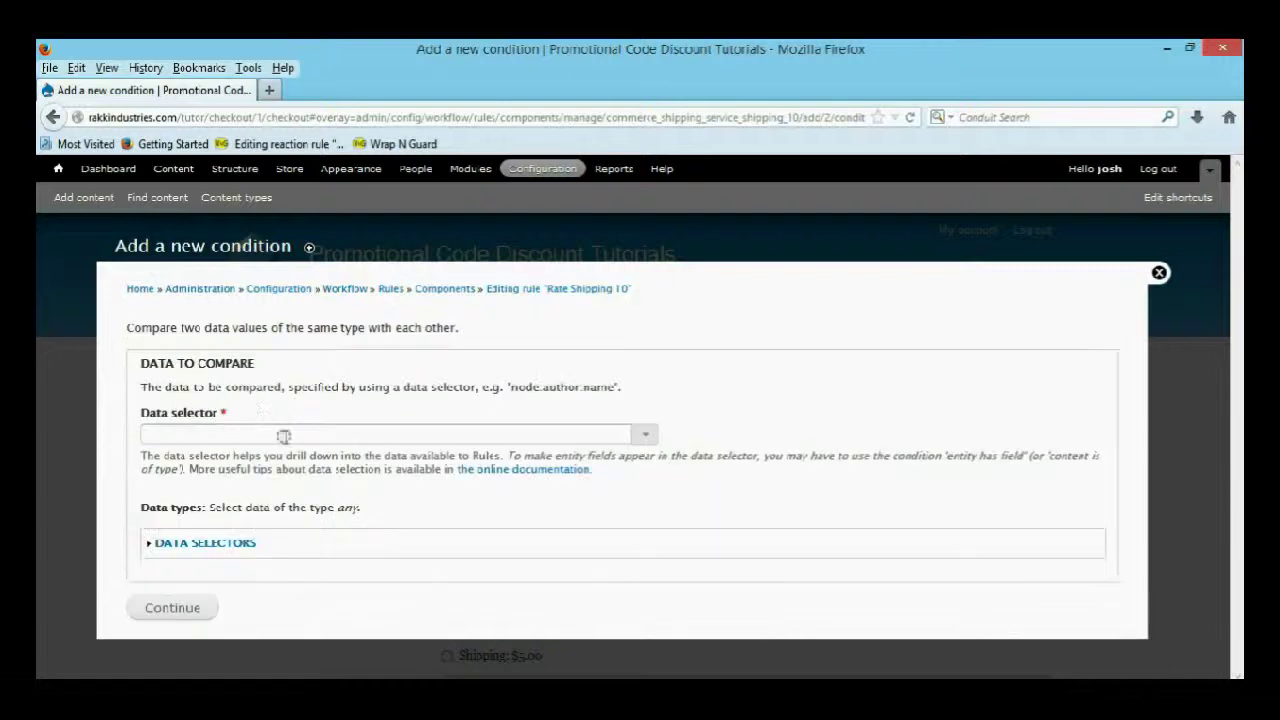
left_click(279, 436)
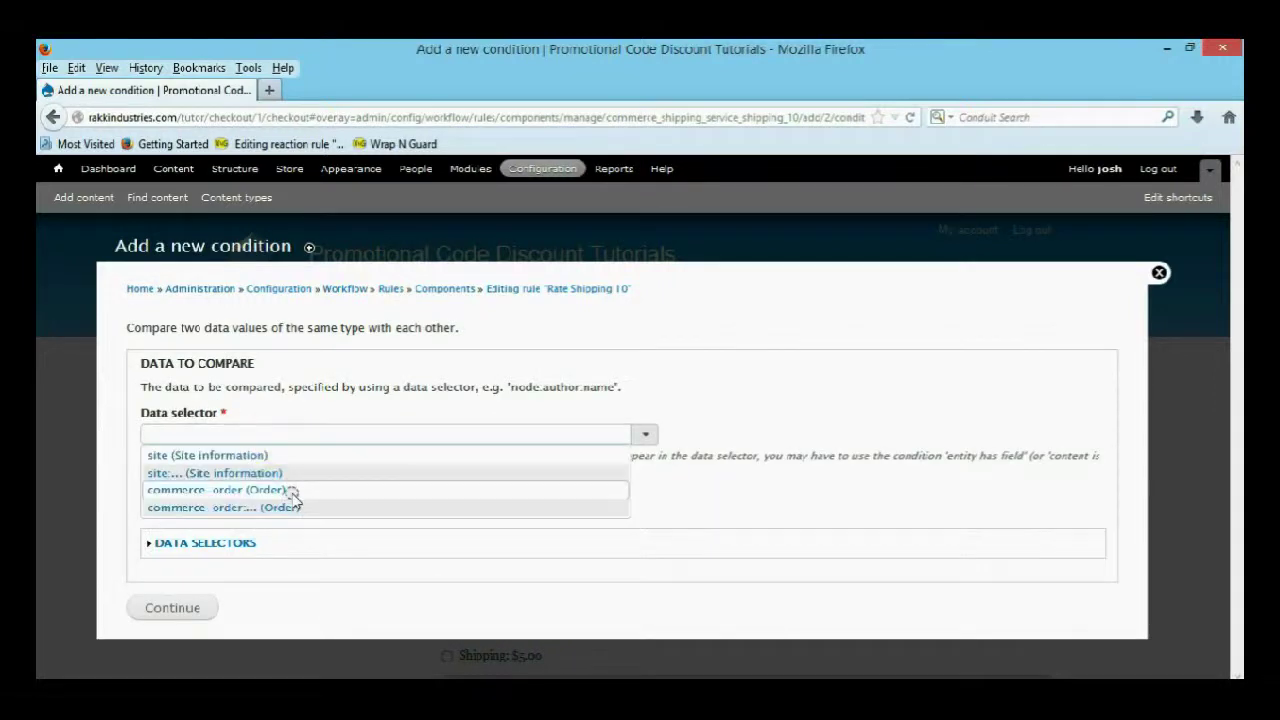
left_click(287, 508)
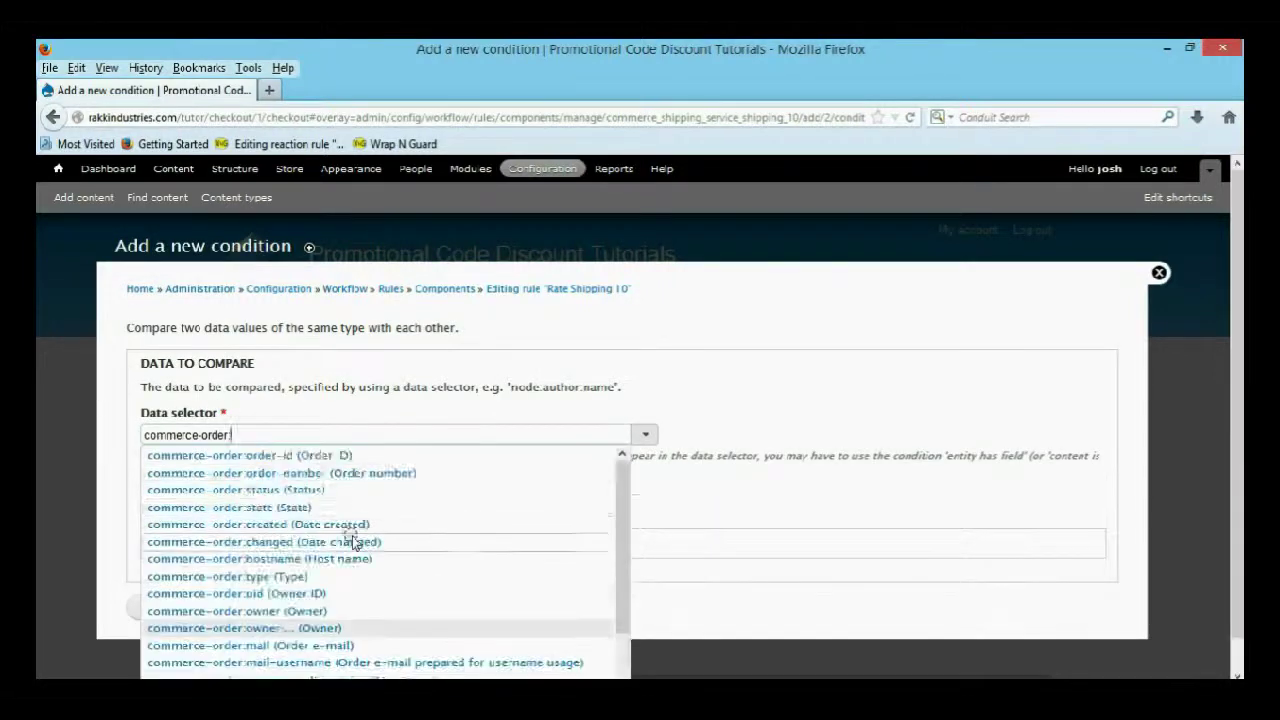
scroll(357, 540, "down", 2)
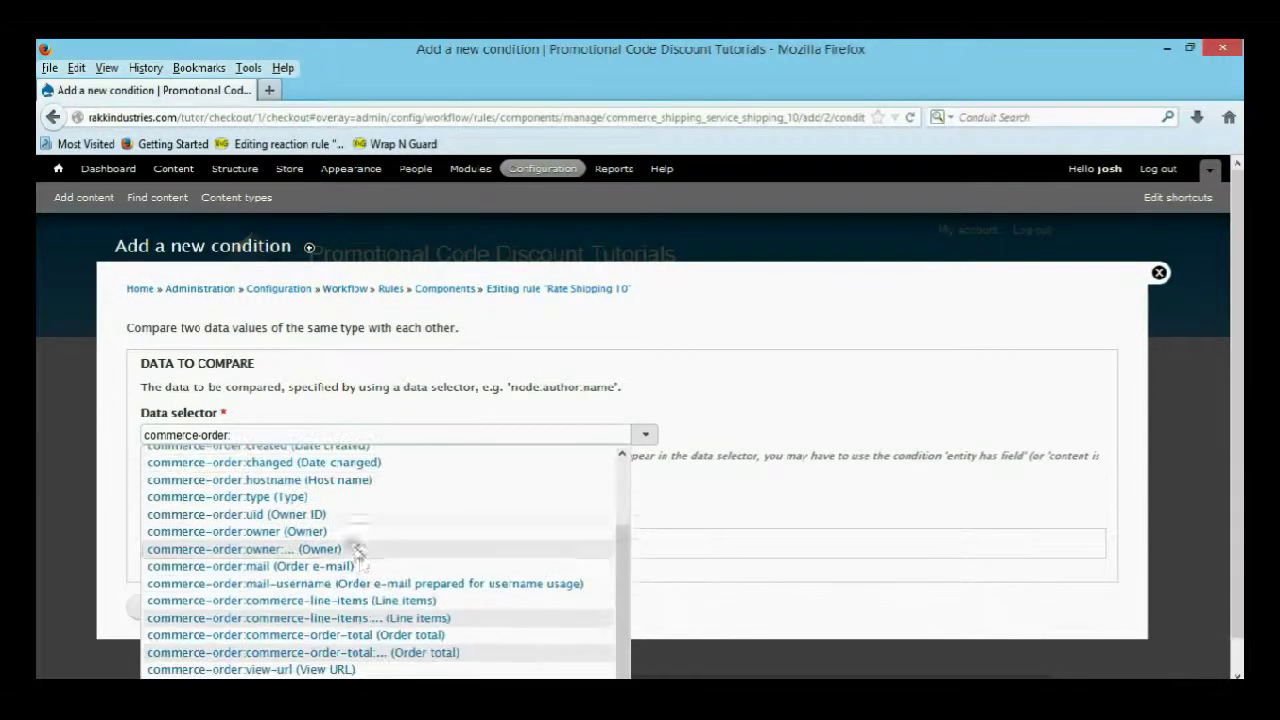
left_click(372, 652)
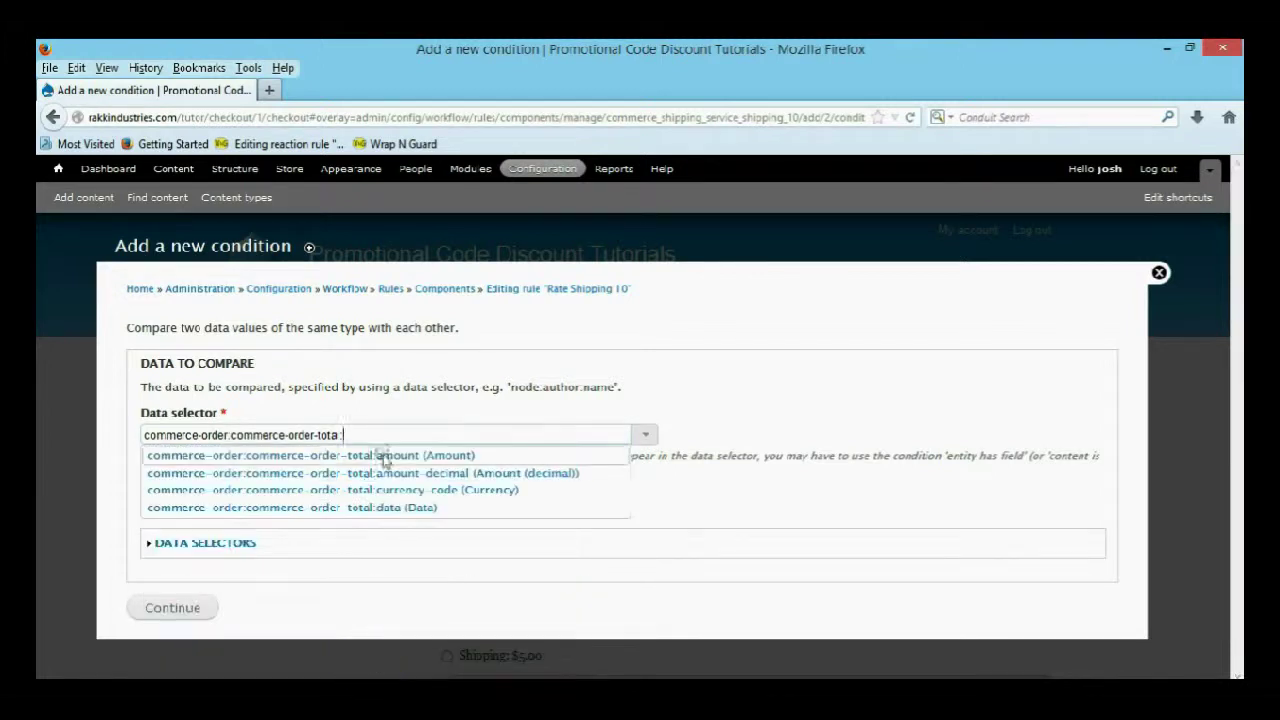
left_click(378, 455)
left_click(205, 620)
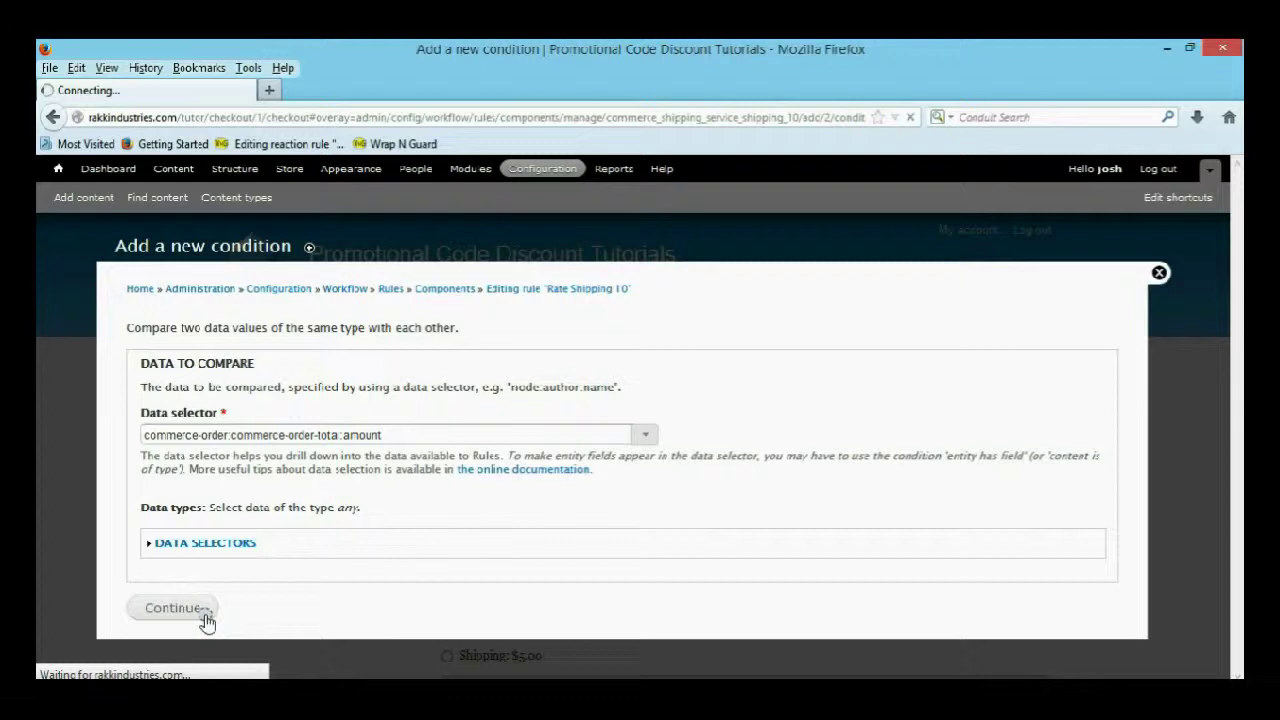
Step: Compare with 'is lower than' 5000, save the condition, and open the Dashboard in a new tab
scroll(257, 483, "down", 4)
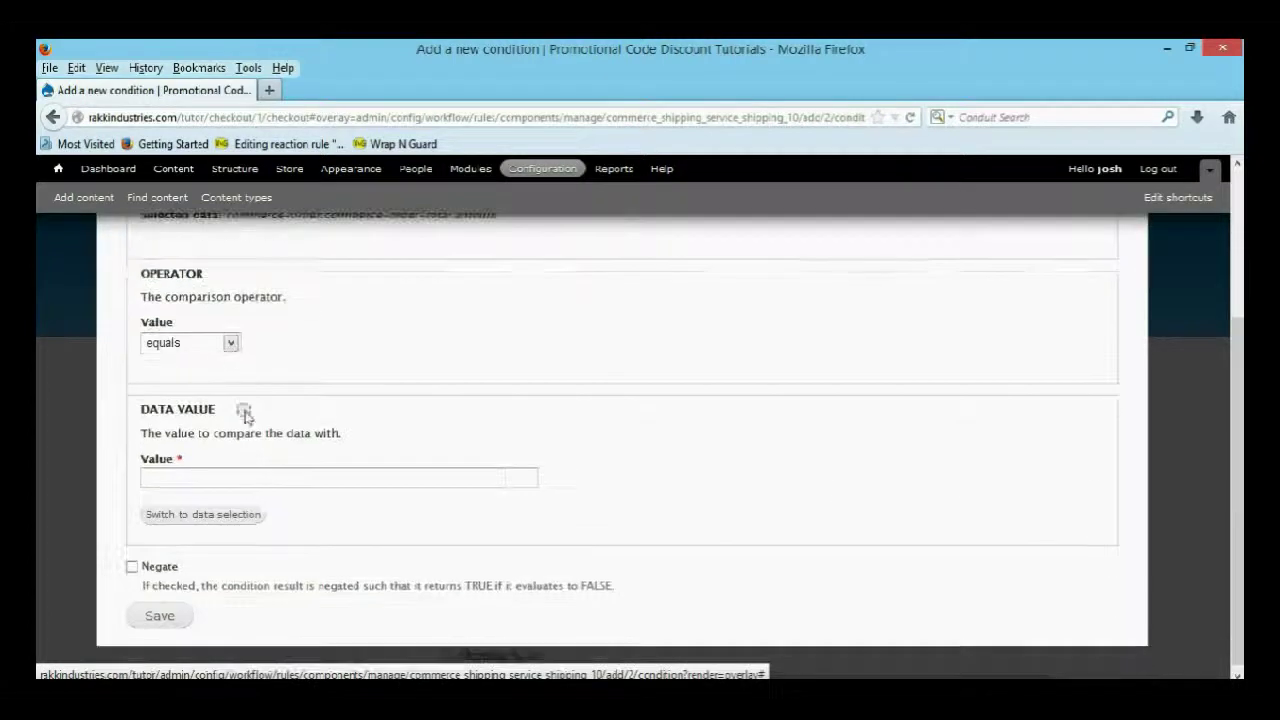
left_click(225, 348)
left_click(200, 393)
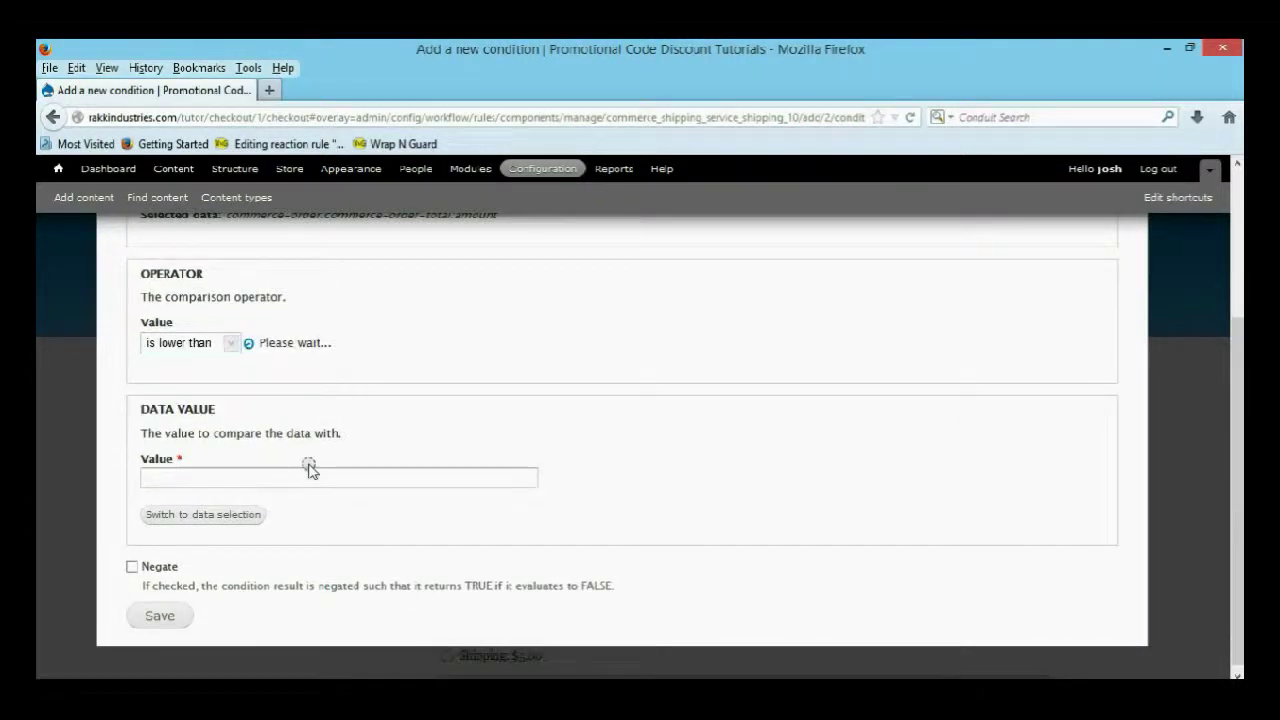
scroll(250, 570, "down", 4)
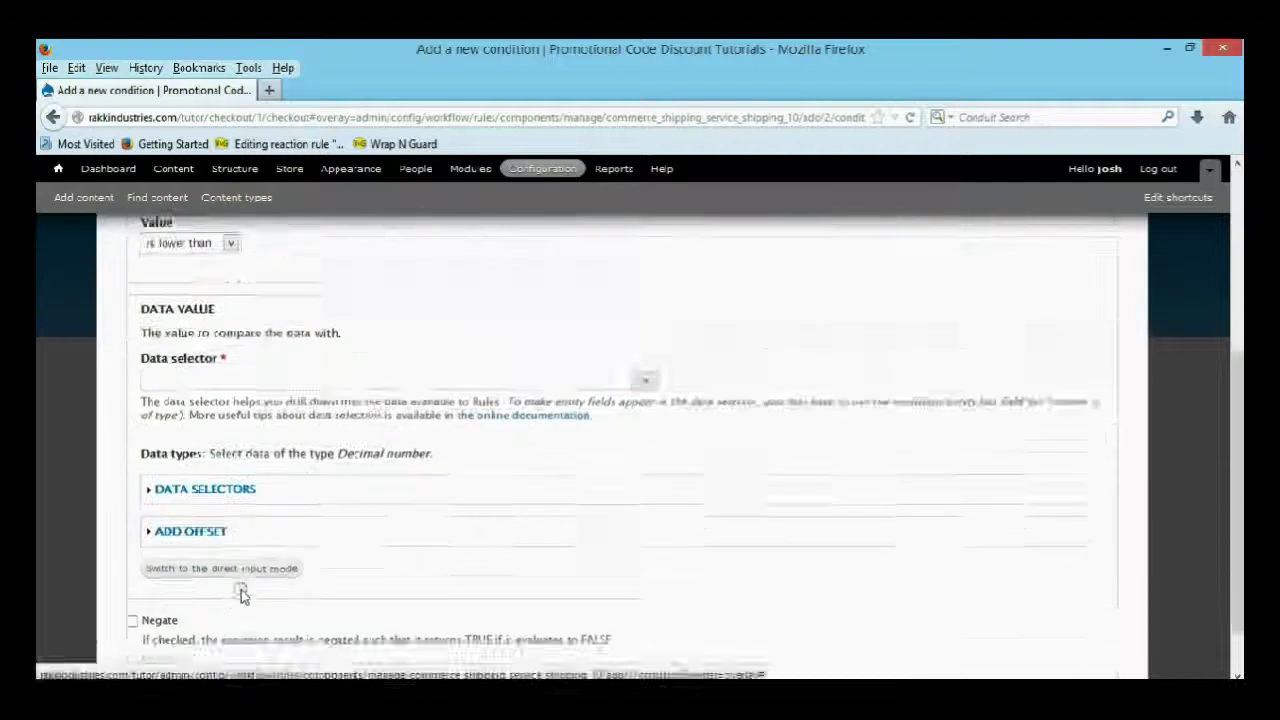
left_click(250, 510)
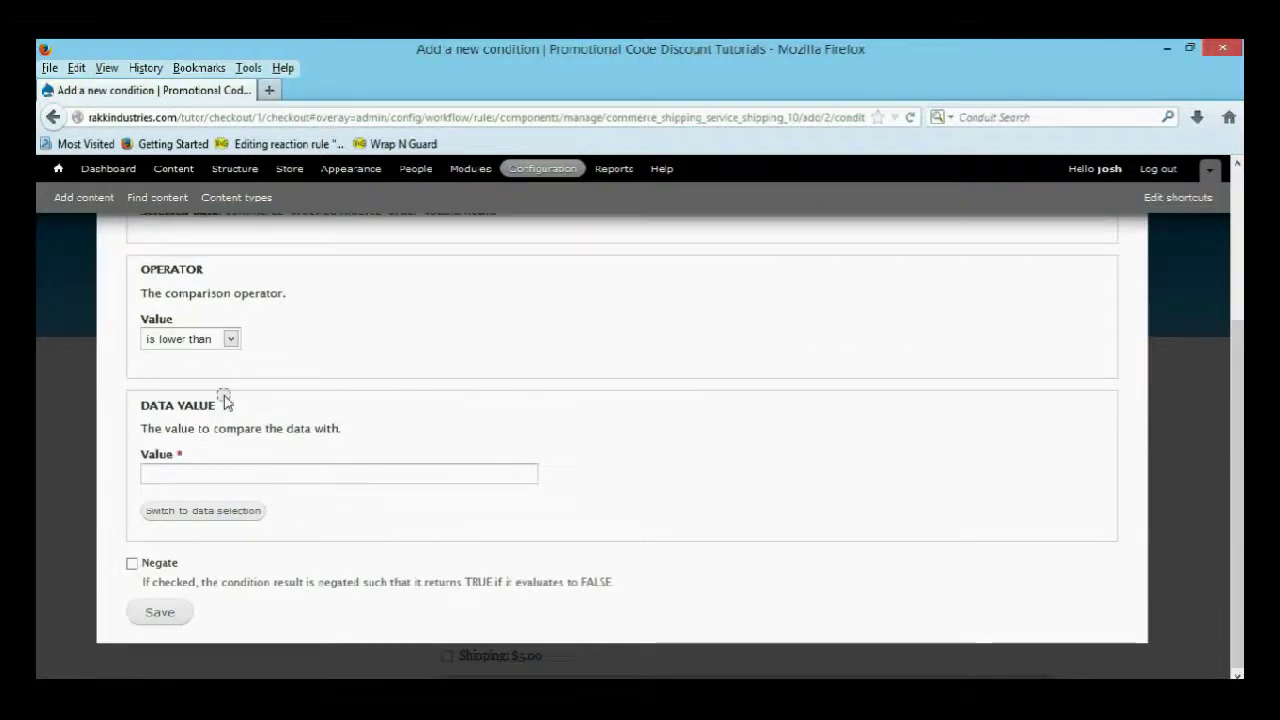
left_click(231, 473)
type("5")
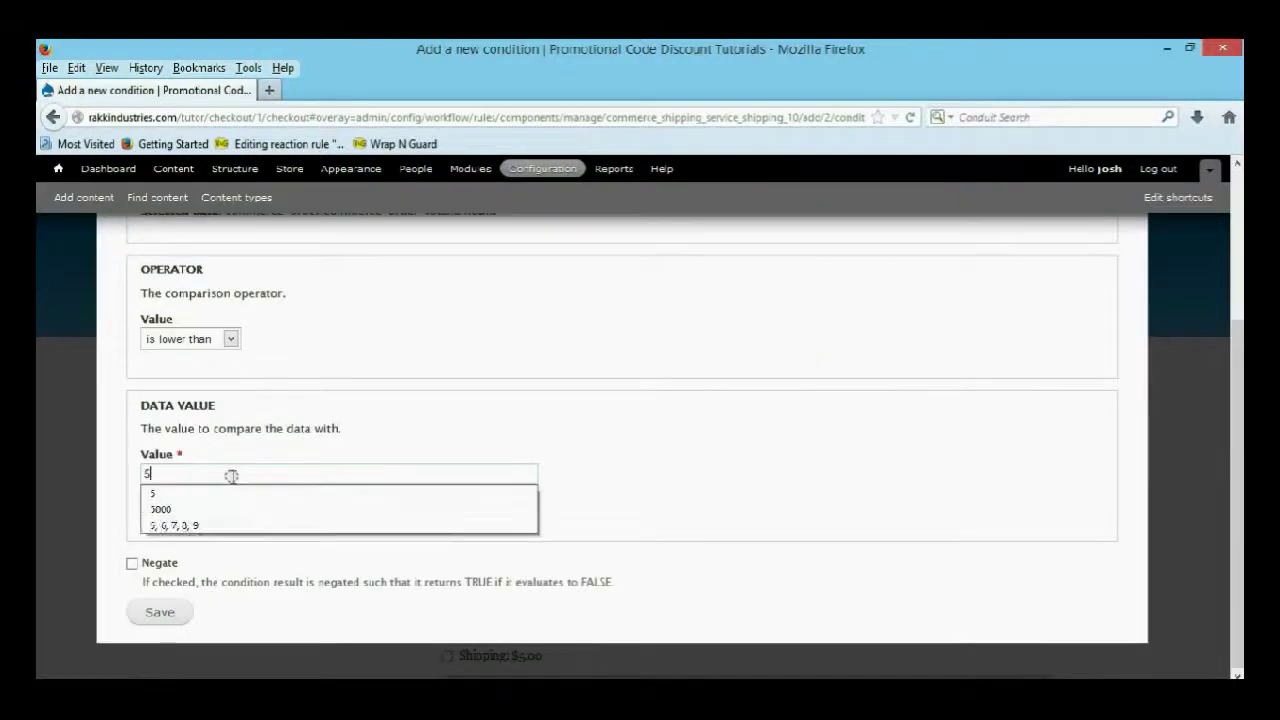
type("0.0")
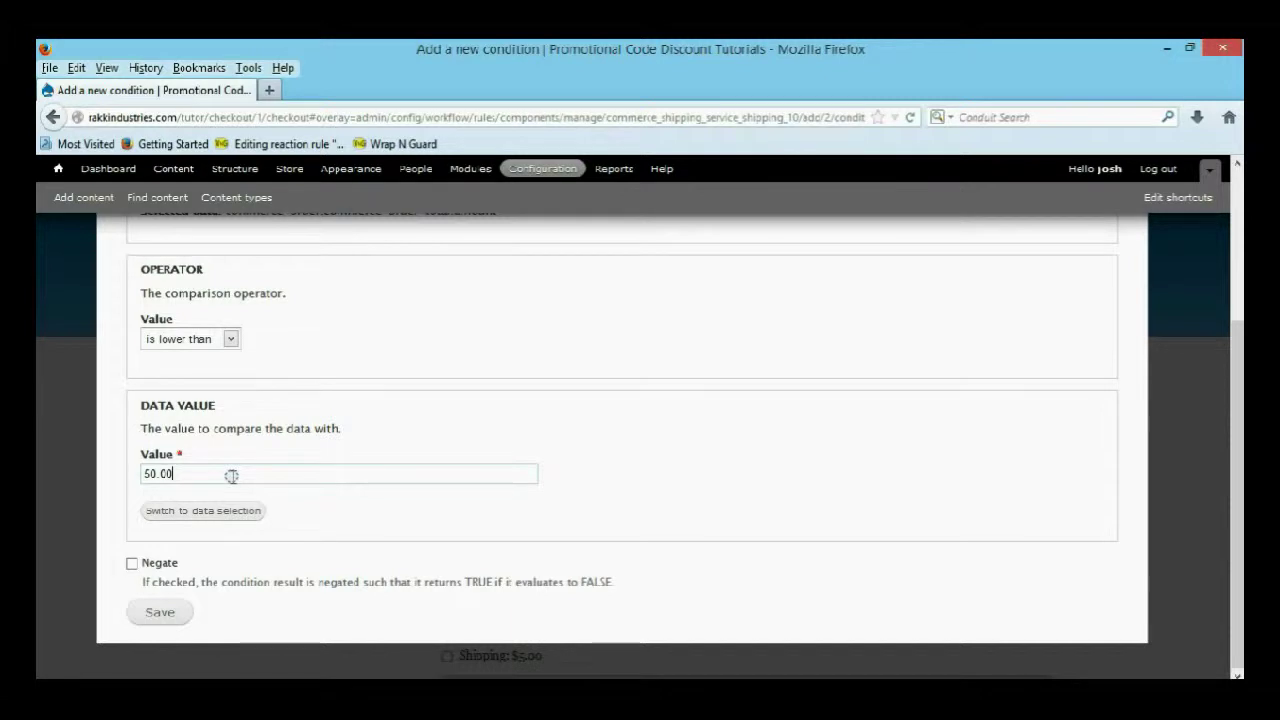
key("BackSpace")
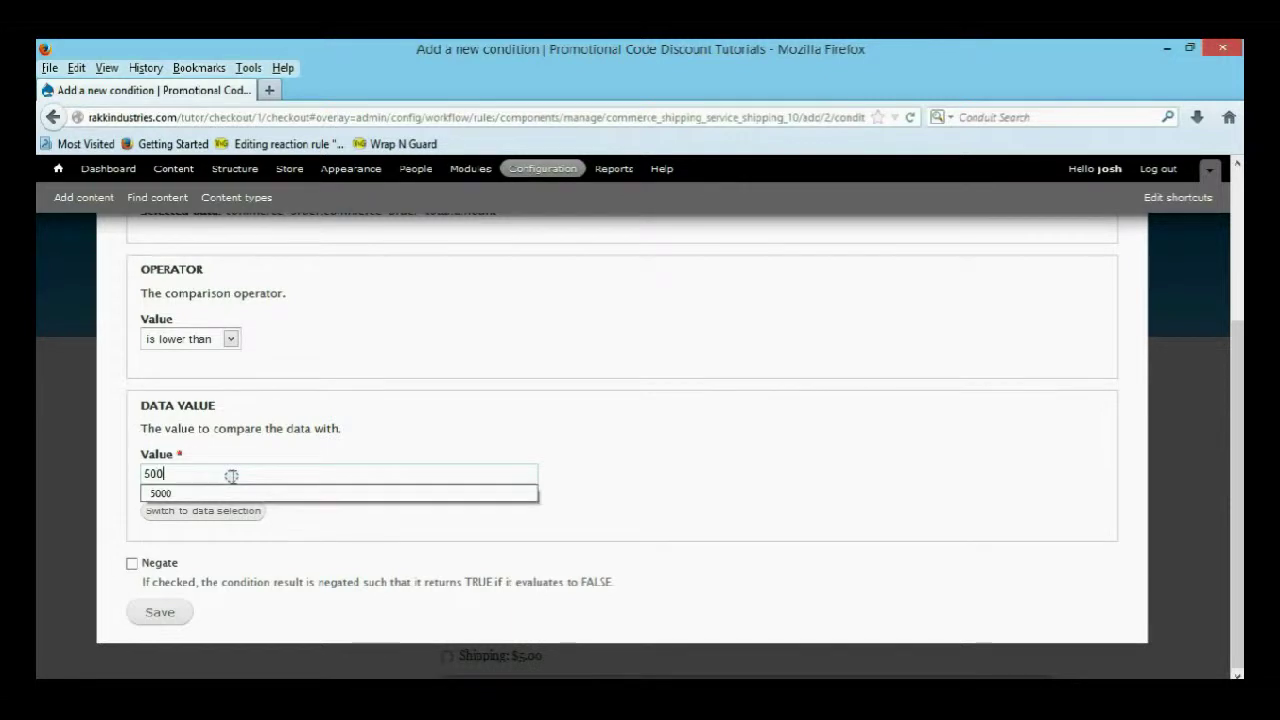
key("Return")
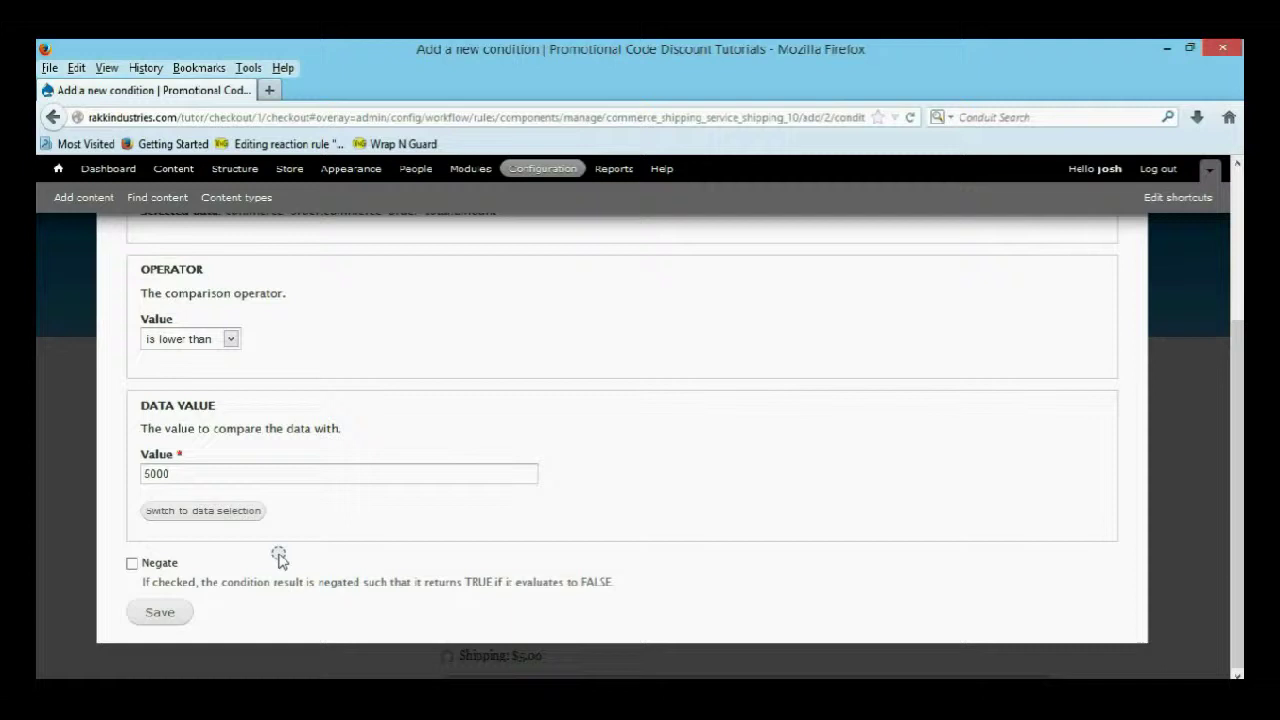
left_click(162, 614)
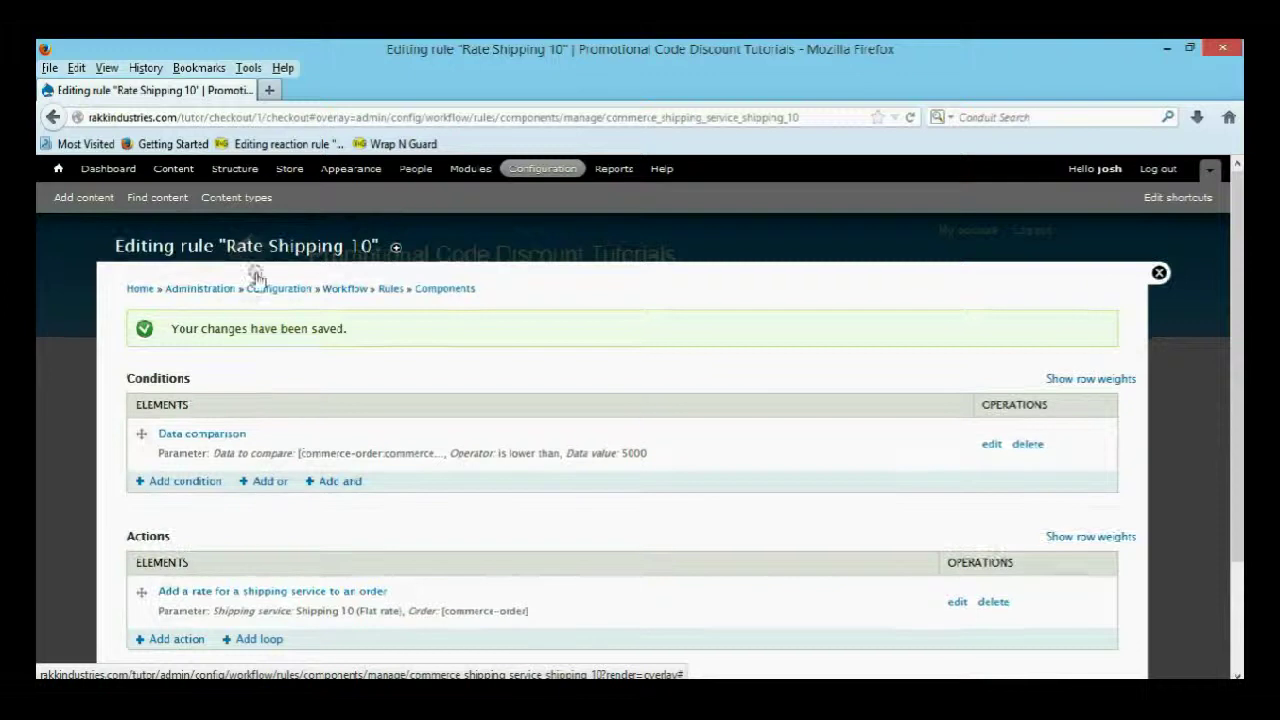
right_click(86, 170)
left_click(101, 180)
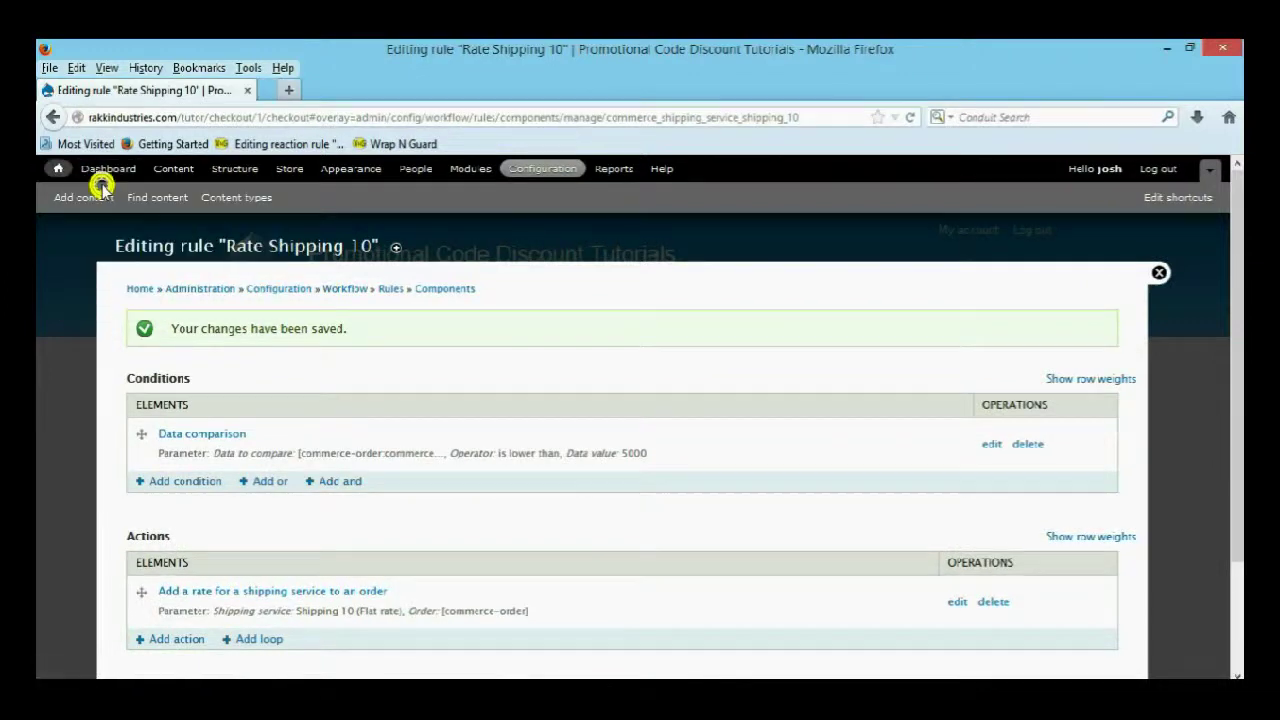
Step: On the storefront, add a Snake to the cart and proceed to checkout
left_click(330, 90)
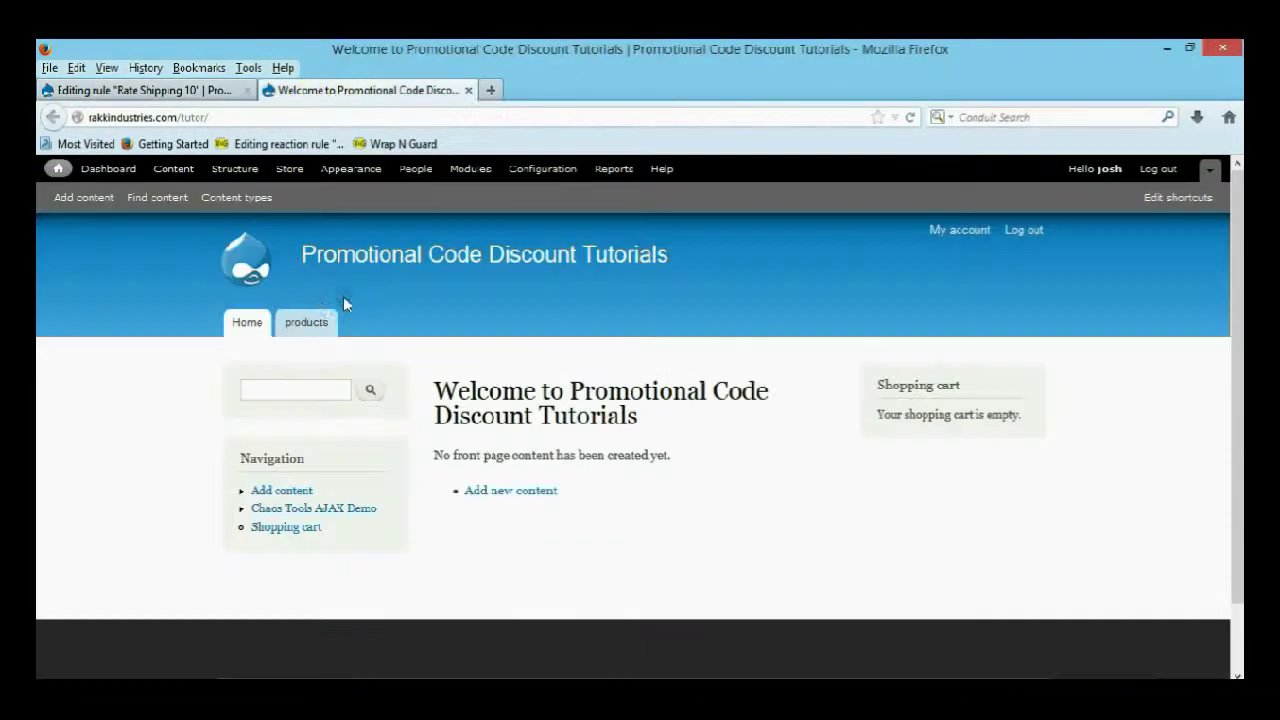
left_click(308, 322)
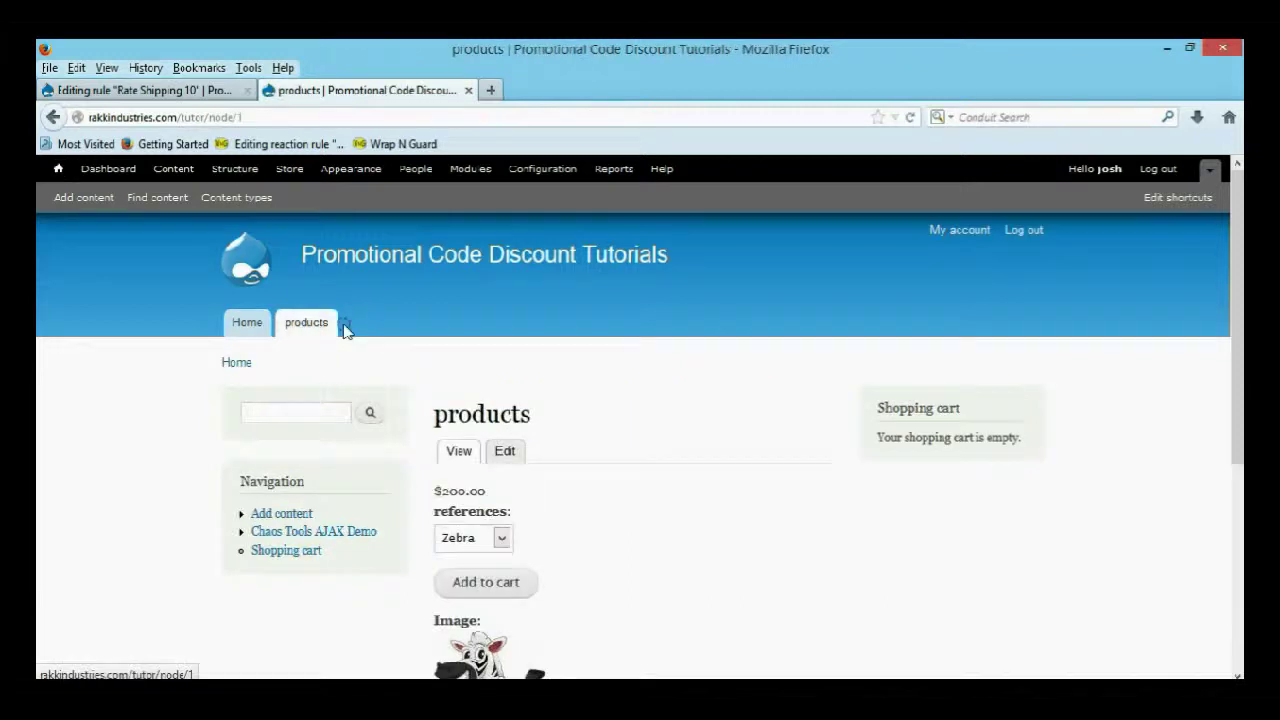
scroll(478, 410, "down", 2)
left_click(496, 437)
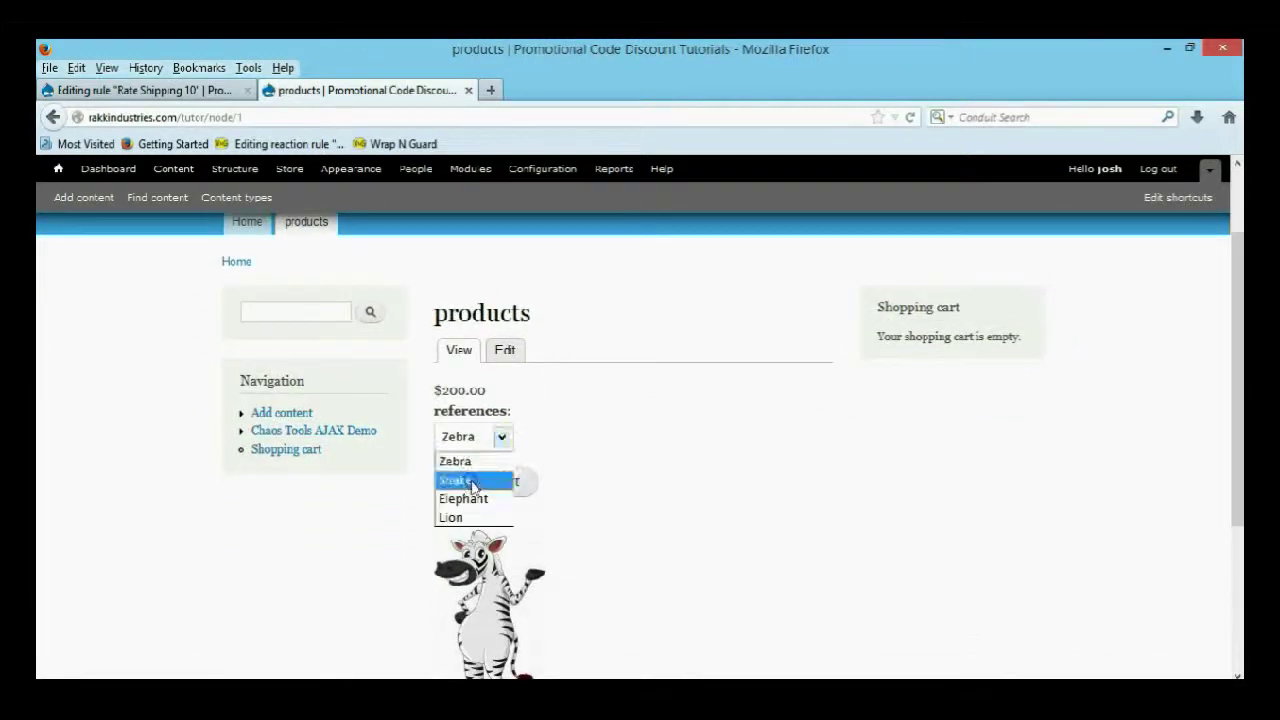
left_click(472, 484)
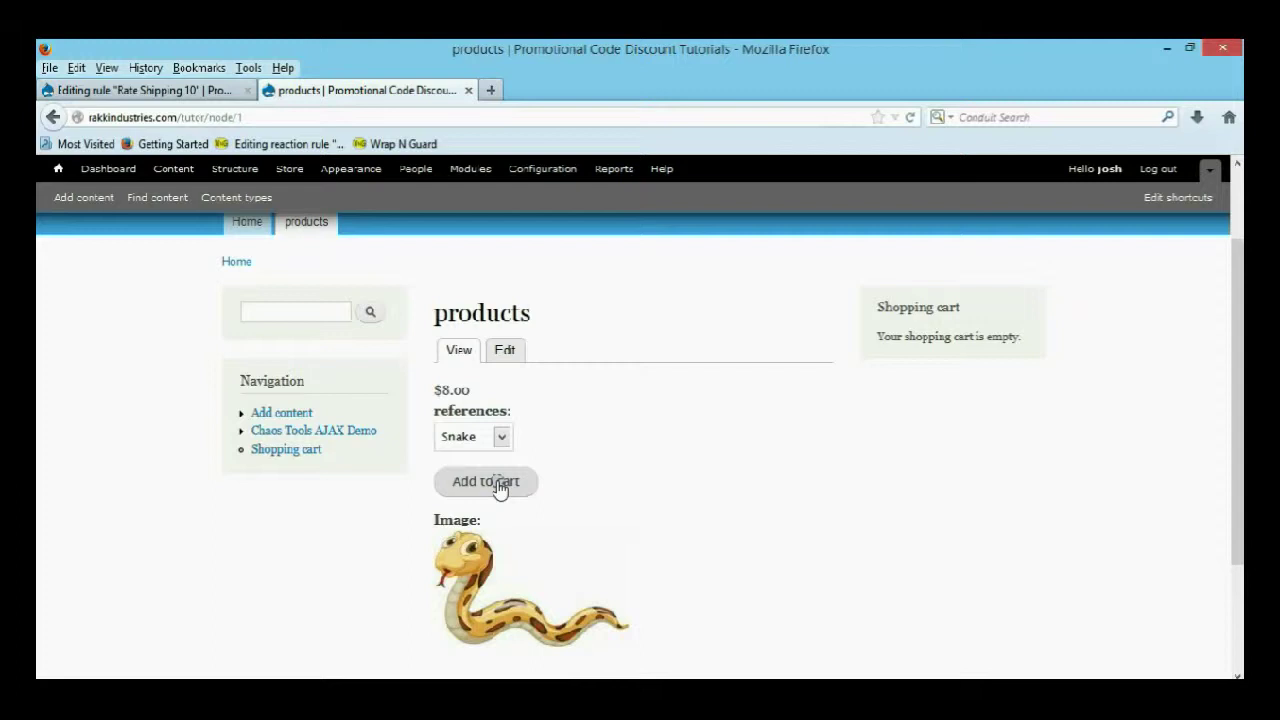
left_click(498, 484)
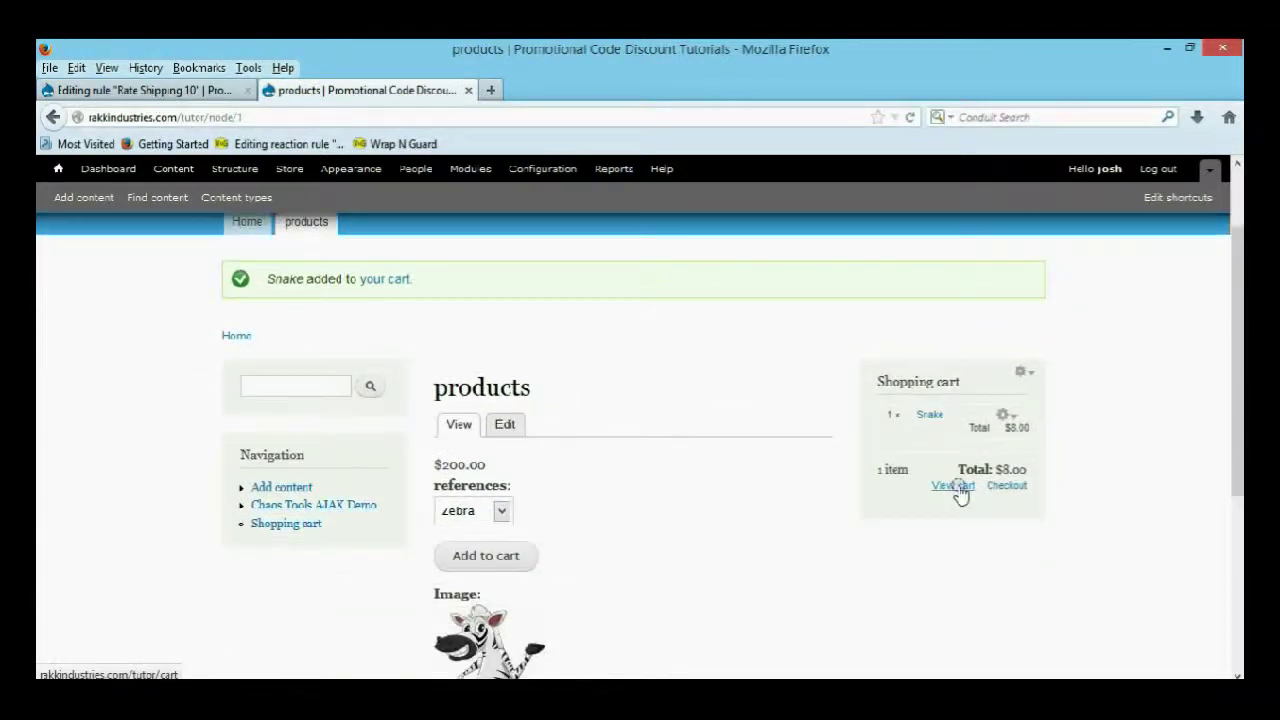
left_click(955, 486)
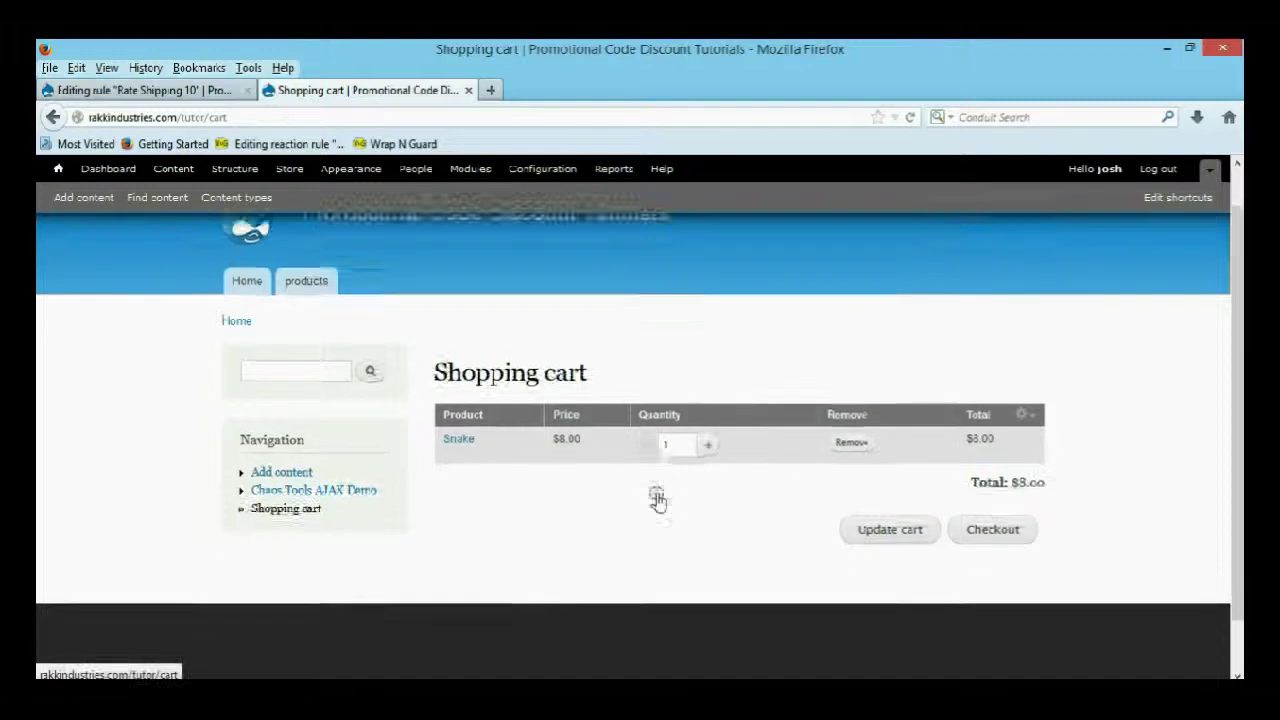
left_click(975, 480)
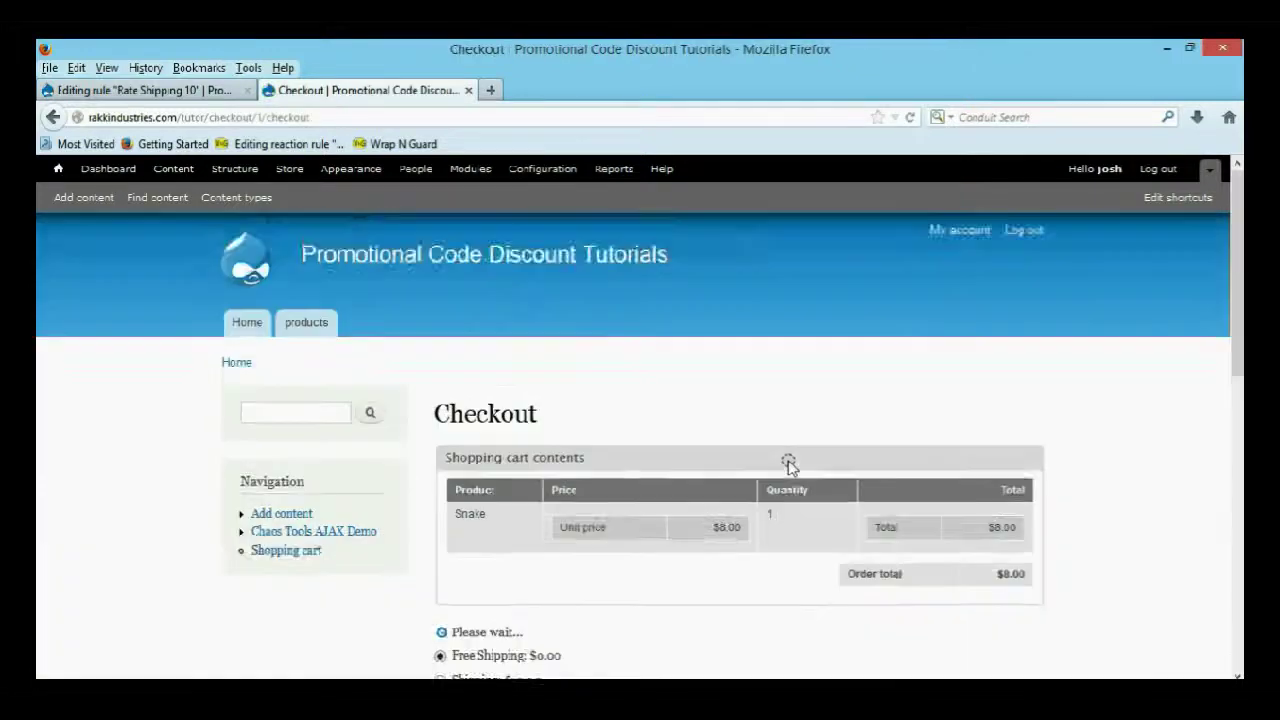
Step: Change the Snake quantity to 10, check out again, then return to the Rate Shipping 10 tab
scroll(789, 463, "down", 4)
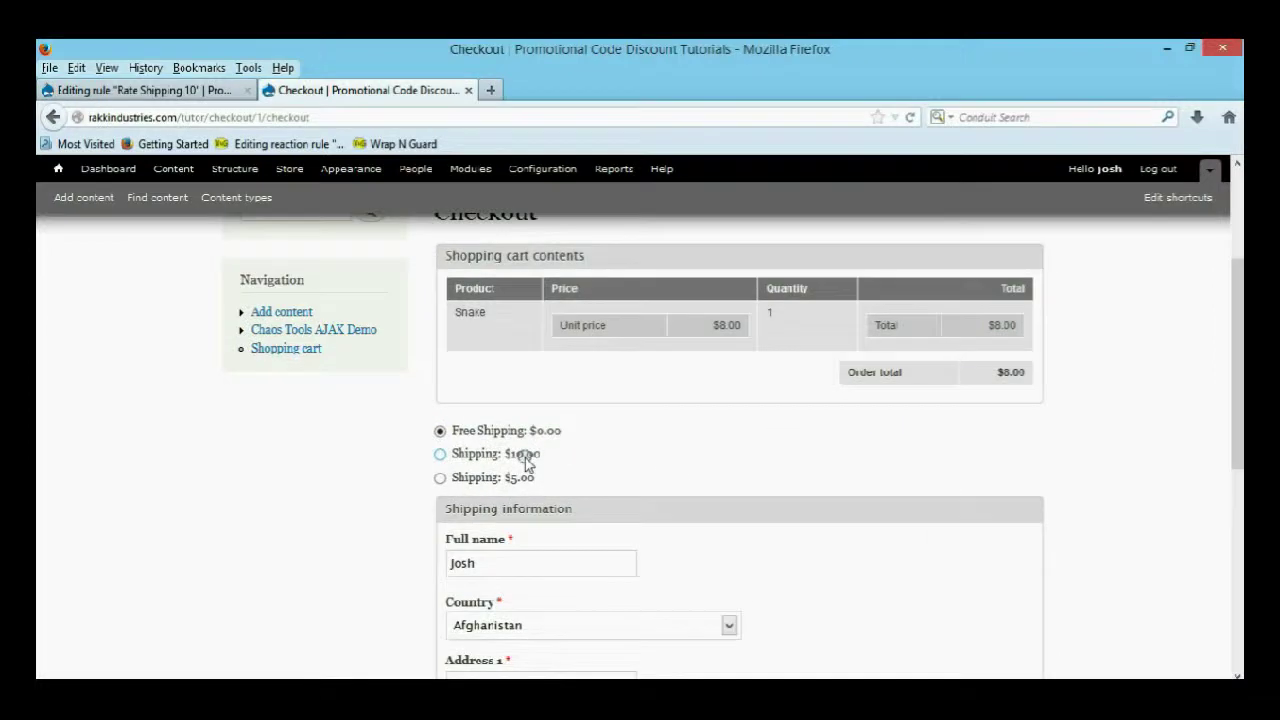
left_click(53, 117)
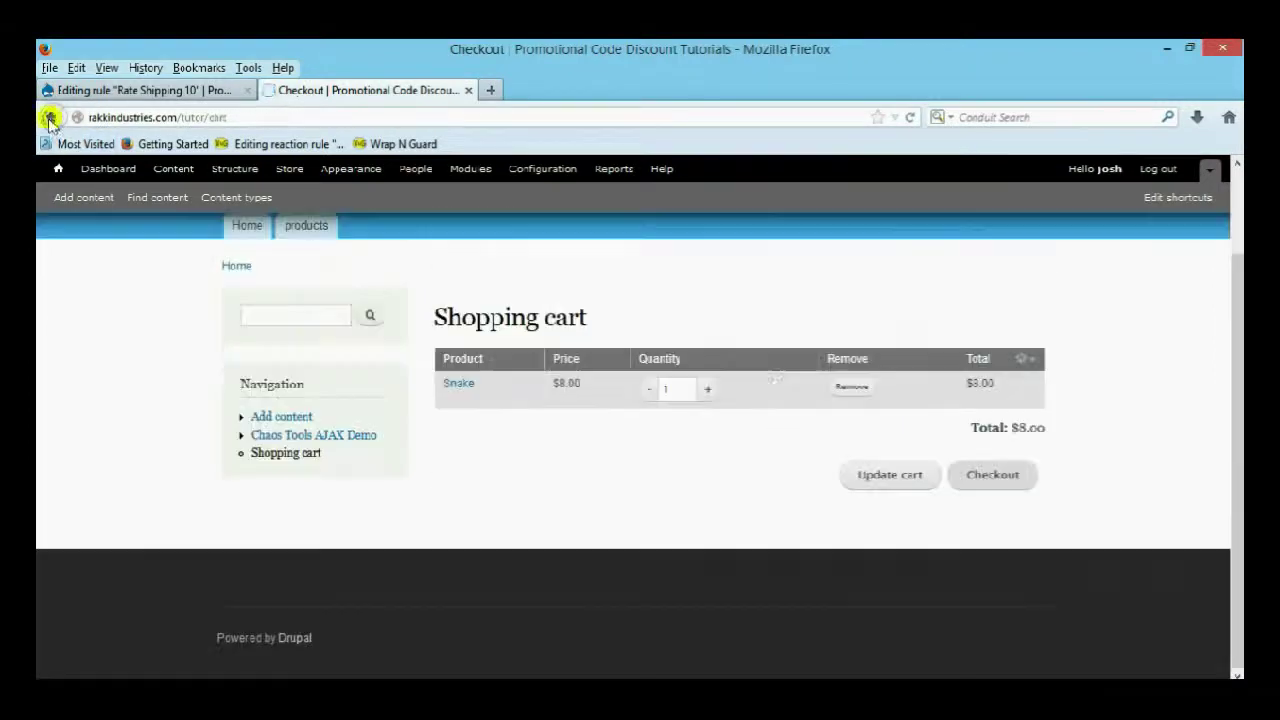
double_click(692, 389)
type("10")
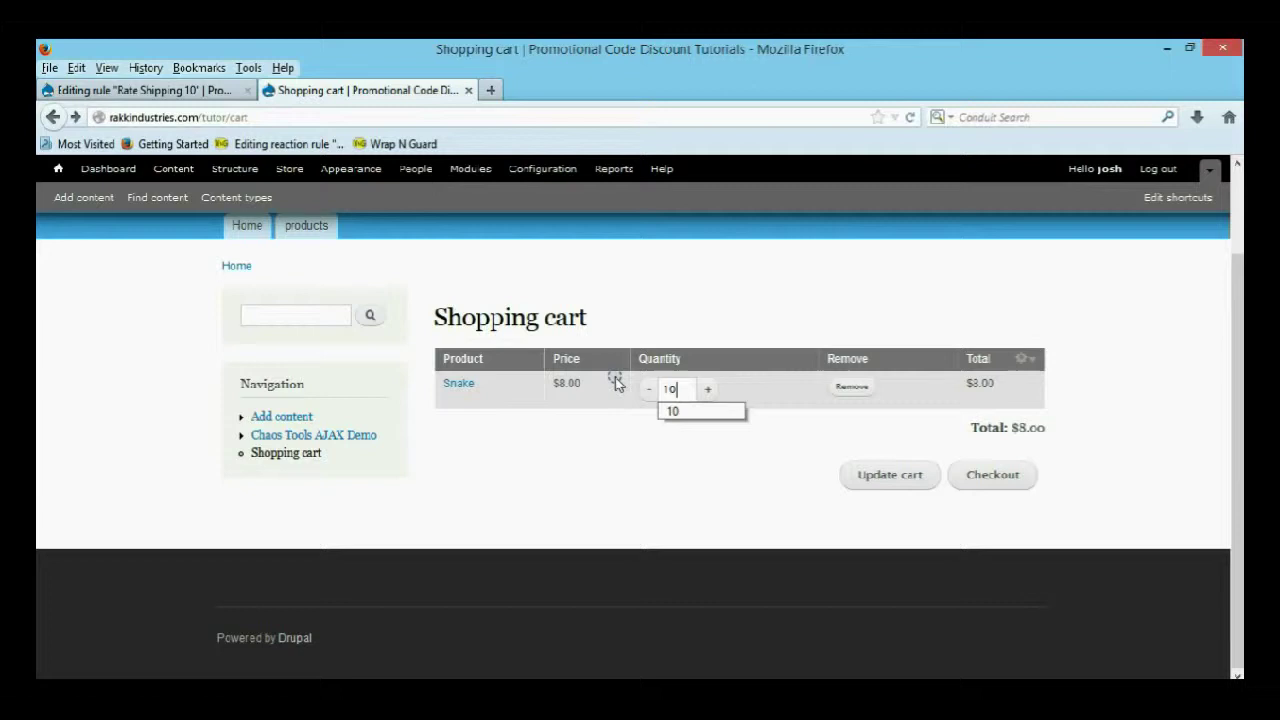
left_click(974, 478)
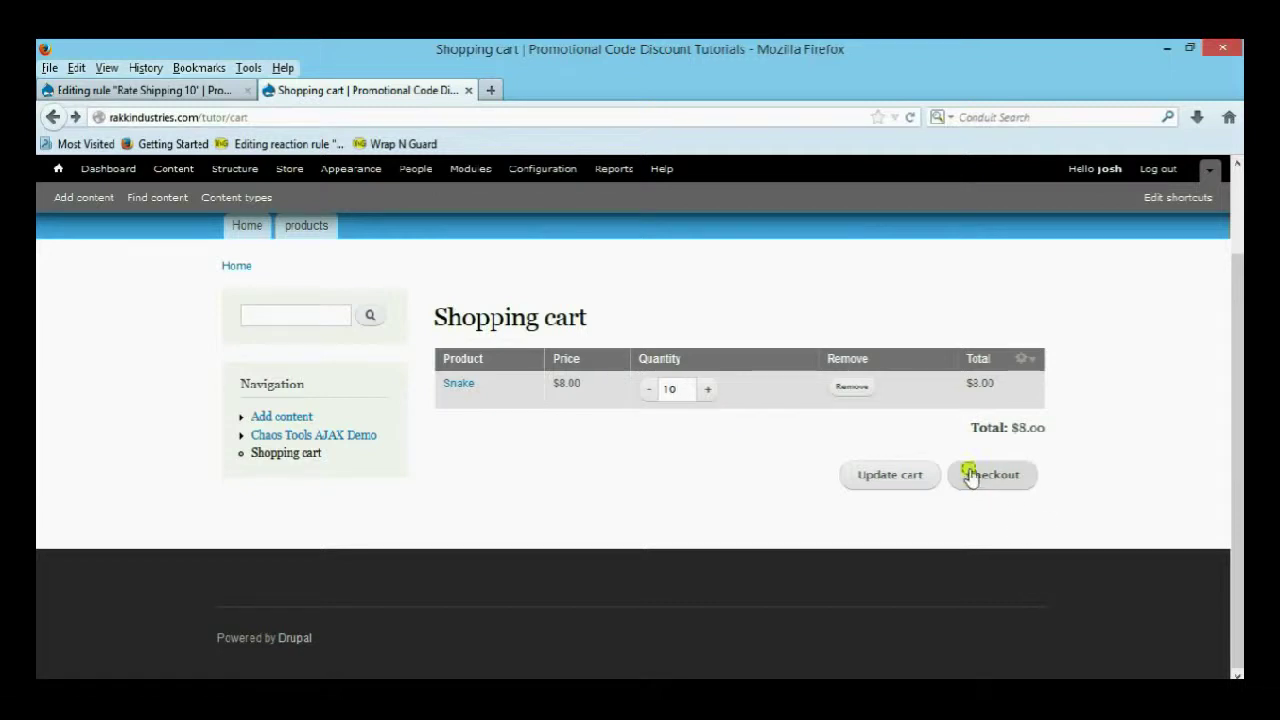
left_click(970, 477)
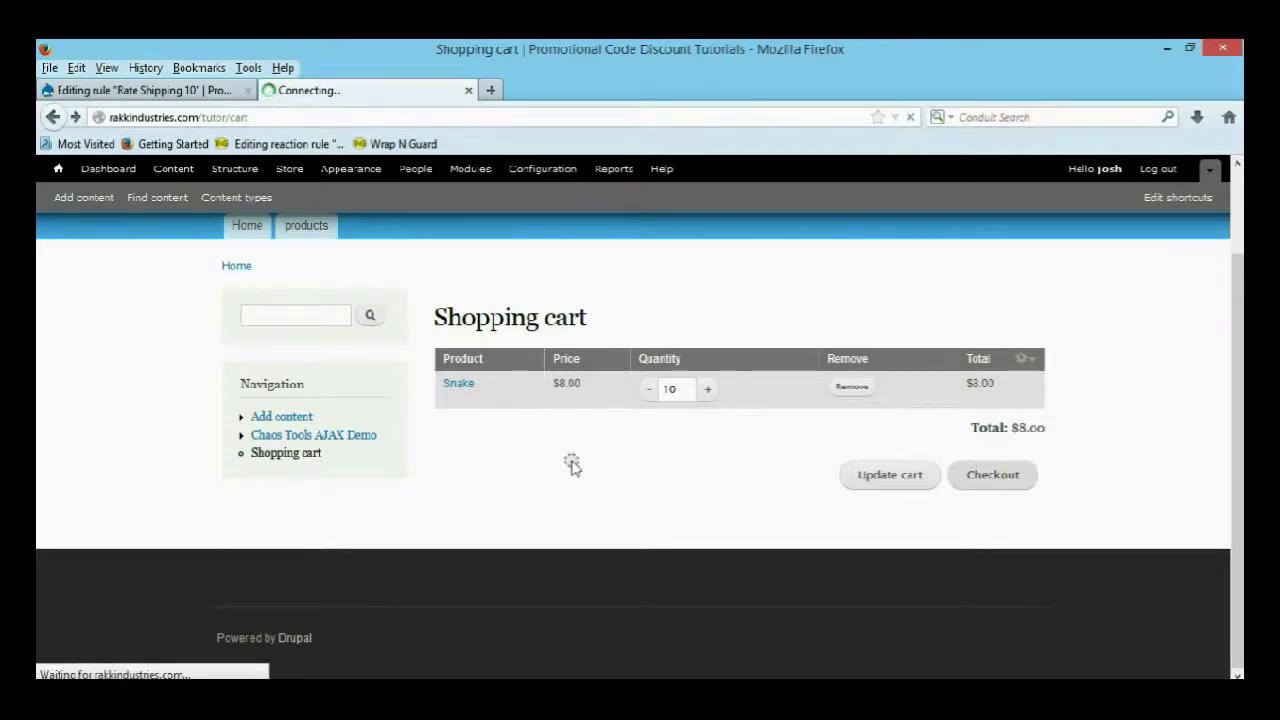
scroll(509, 477, "down", 4)
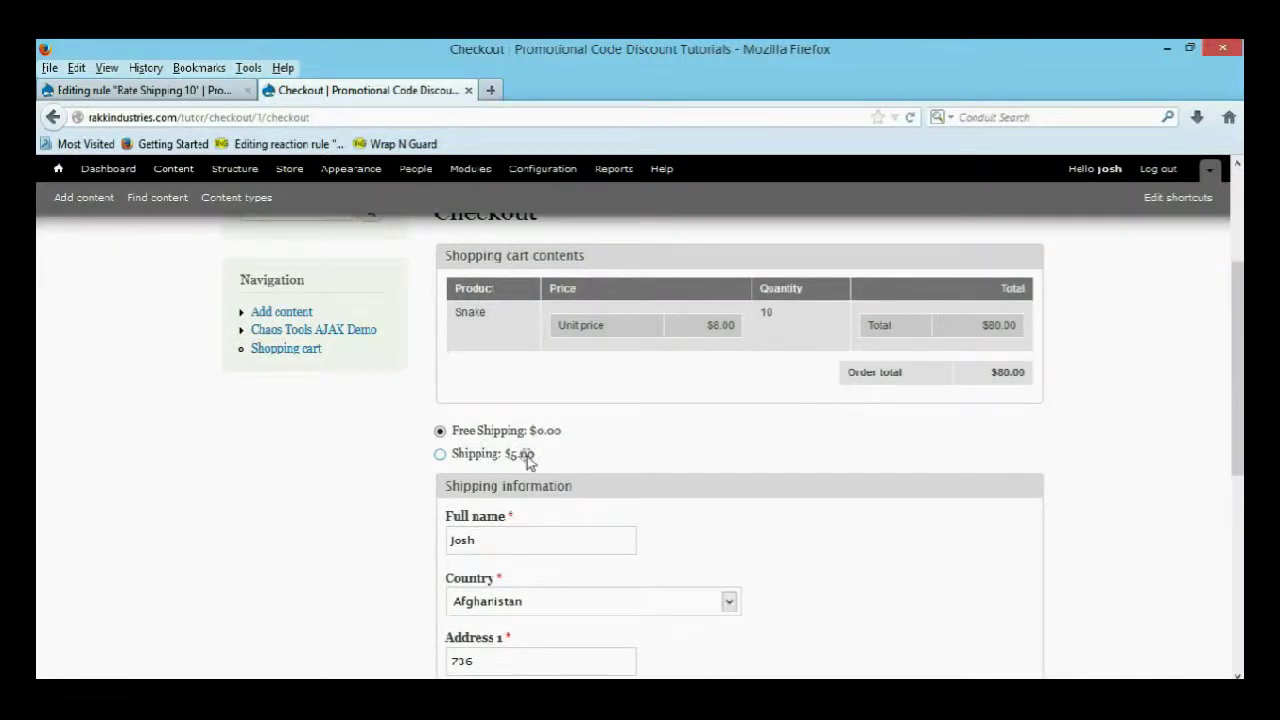
left_click(222, 91)
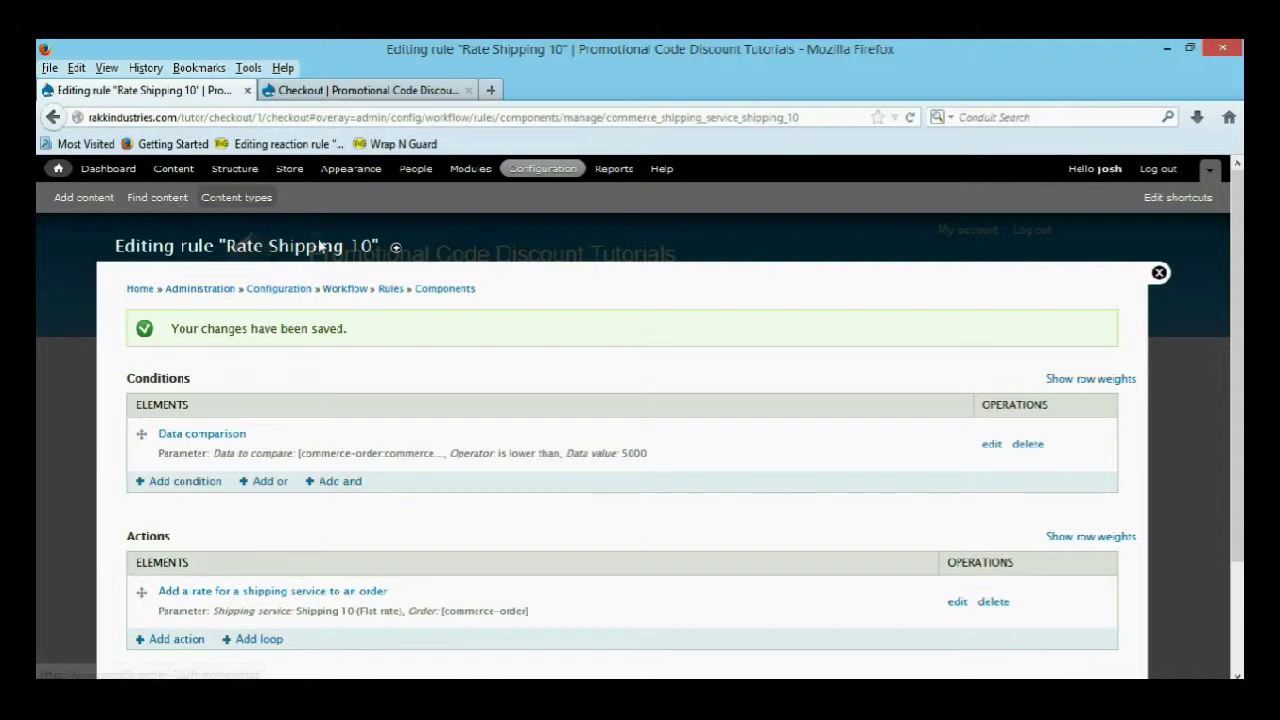
Step: Open the Shipping 5 service's rule component from Store > Configuration > Shipping
left_click(284, 176)
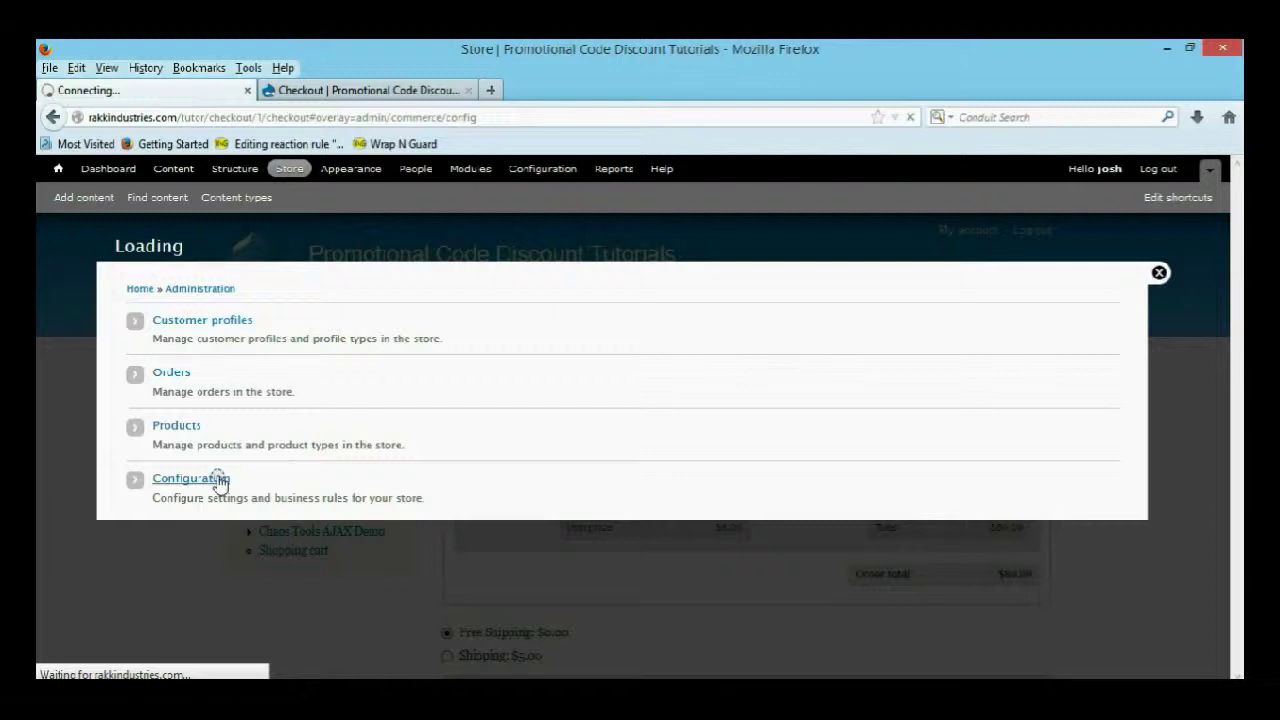
scroll(257, 409, "down", 3)
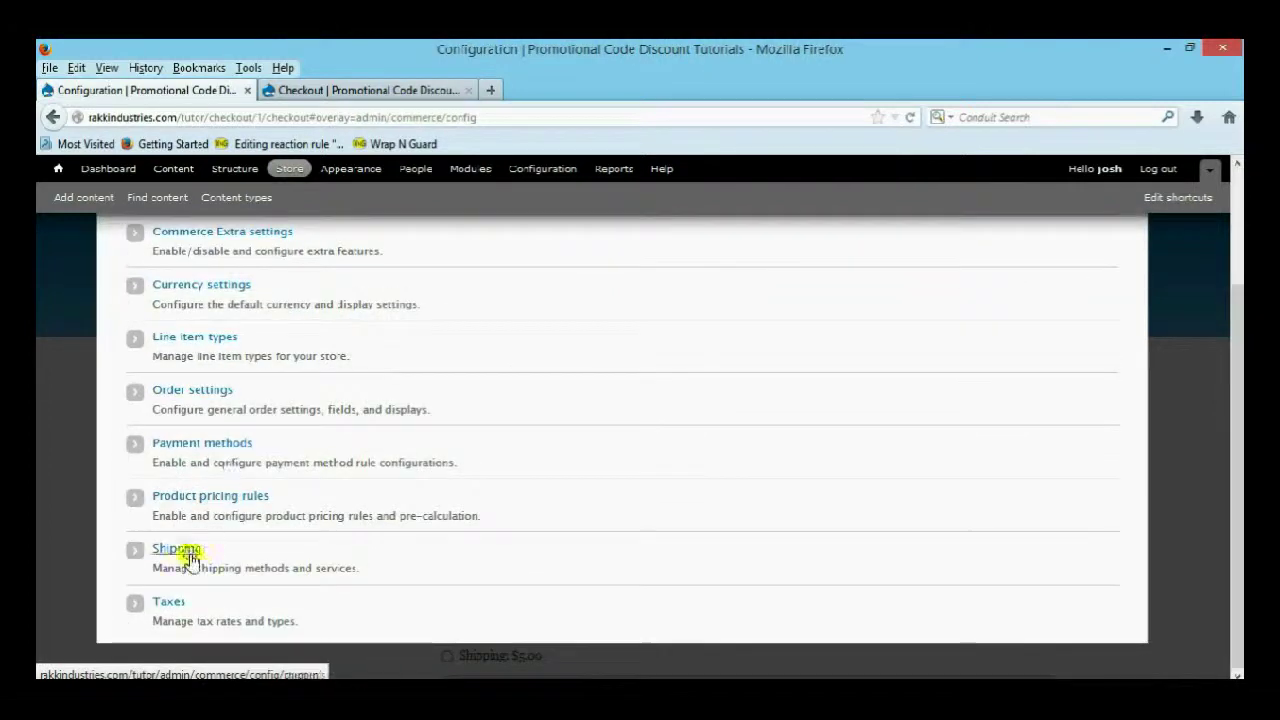
left_click(189, 553)
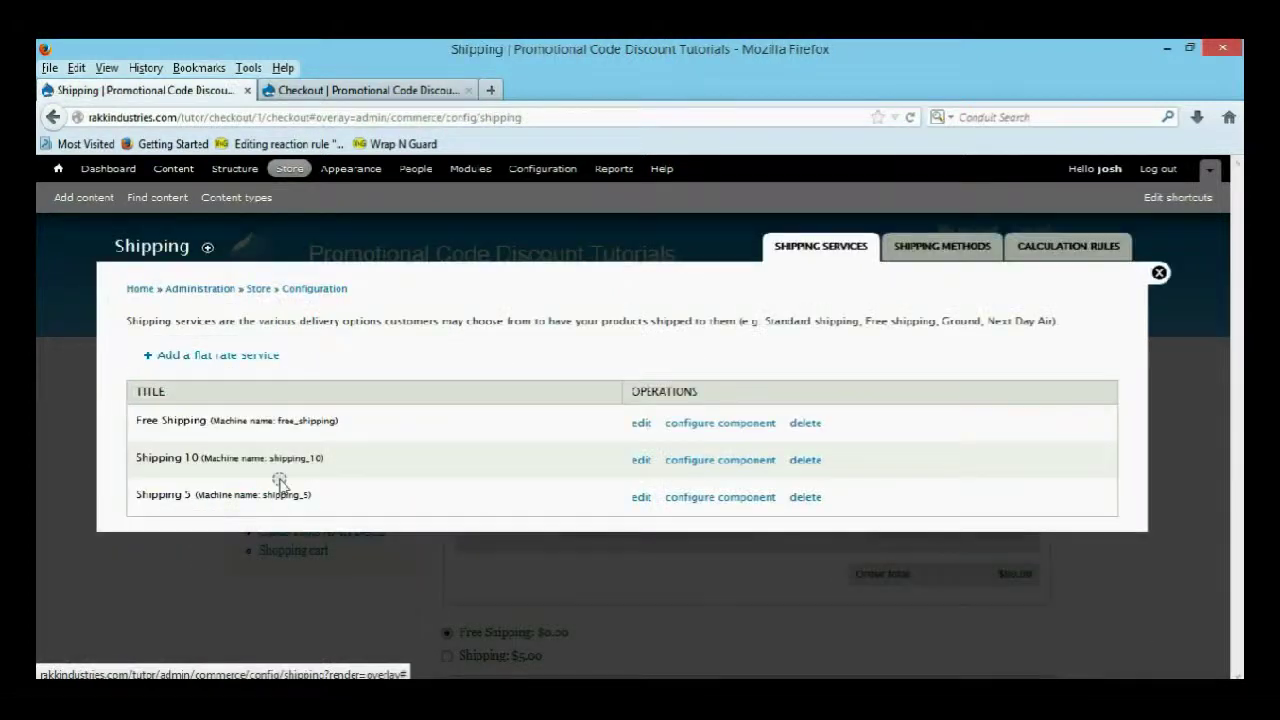
double_click(140, 488)
left_click(528, 477)
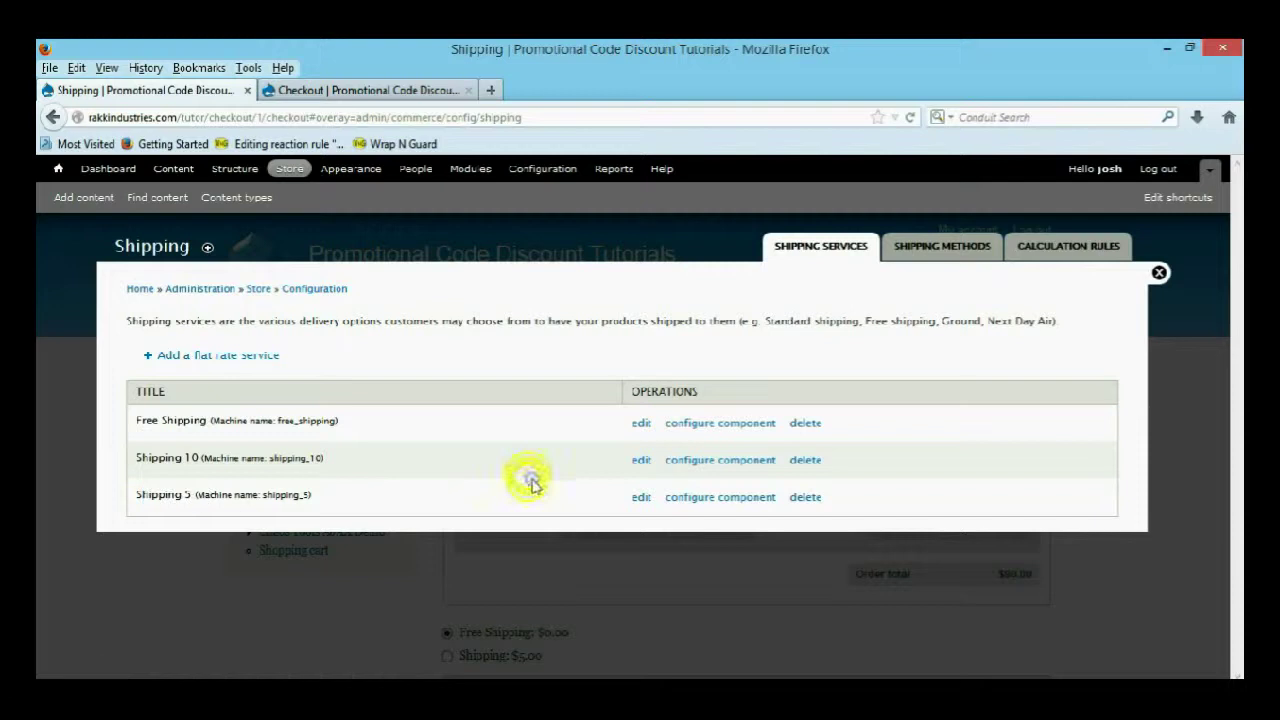
left_click(708, 500)
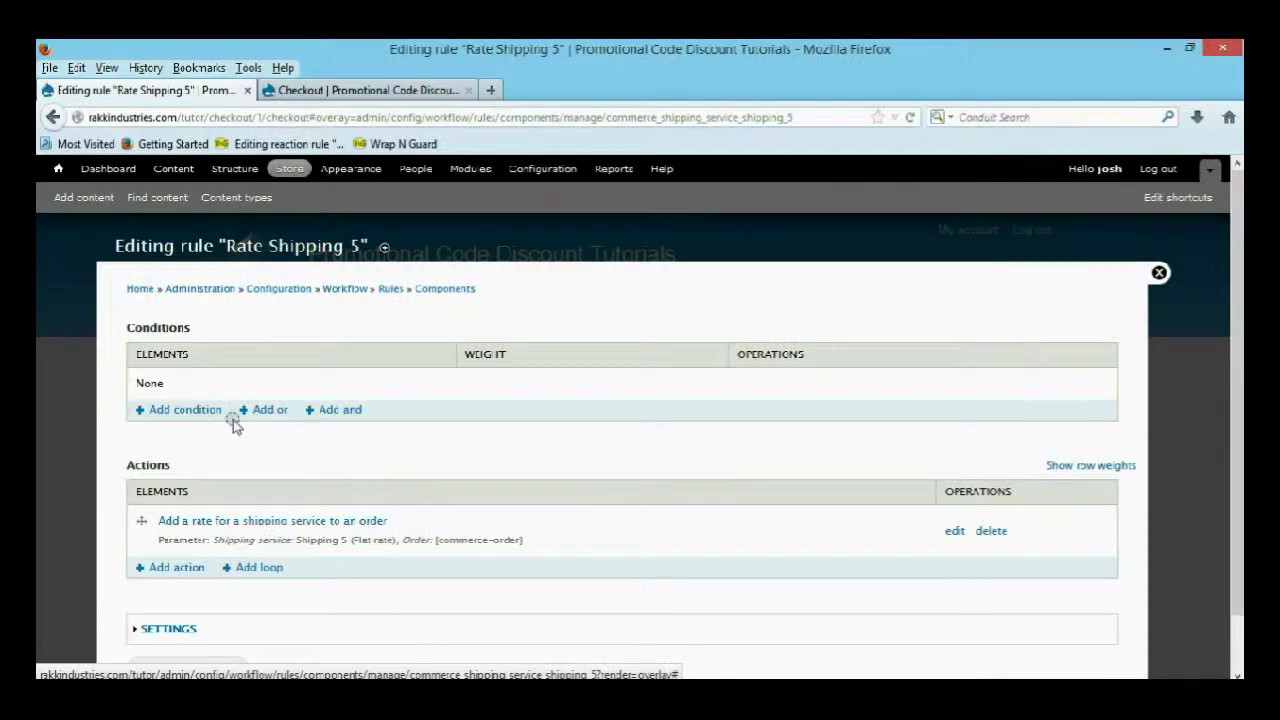
Step: Add a Data comparison condition on commerce-order:commerce-order-total:amount
left_click(199, 411)
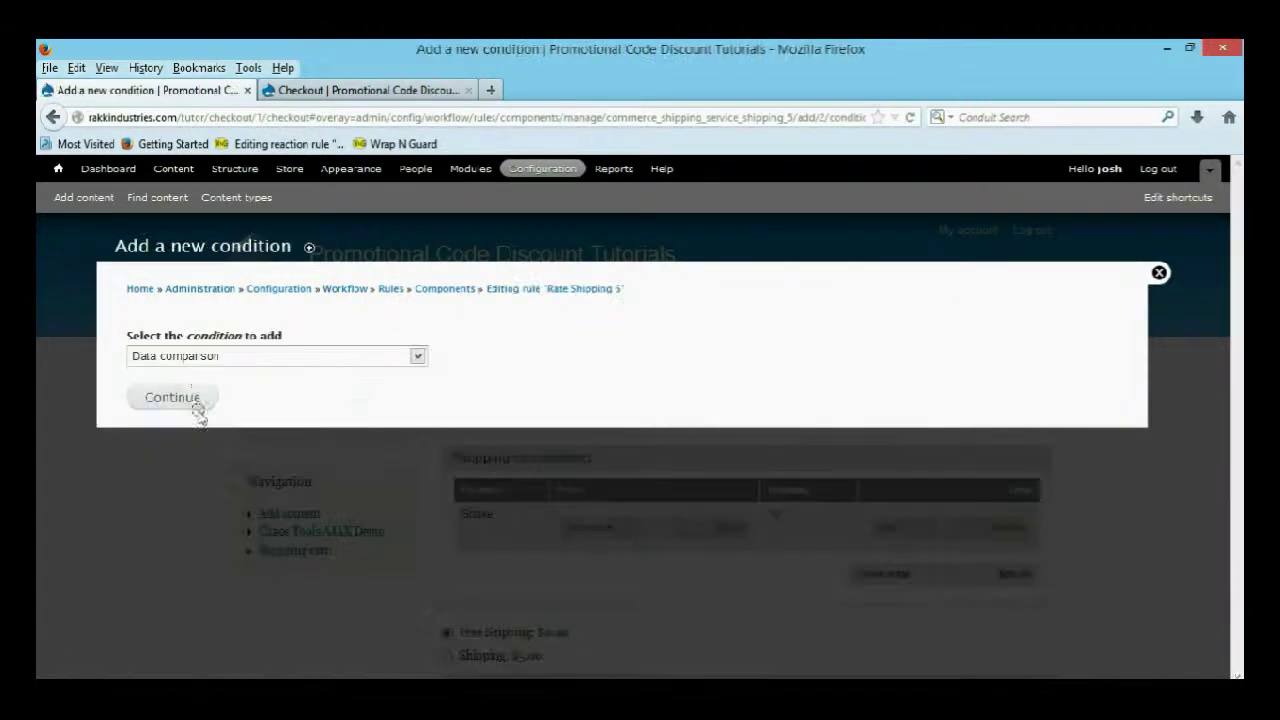
left_click(220, 362)
left_click(222, 338)
left_click(178, 399)
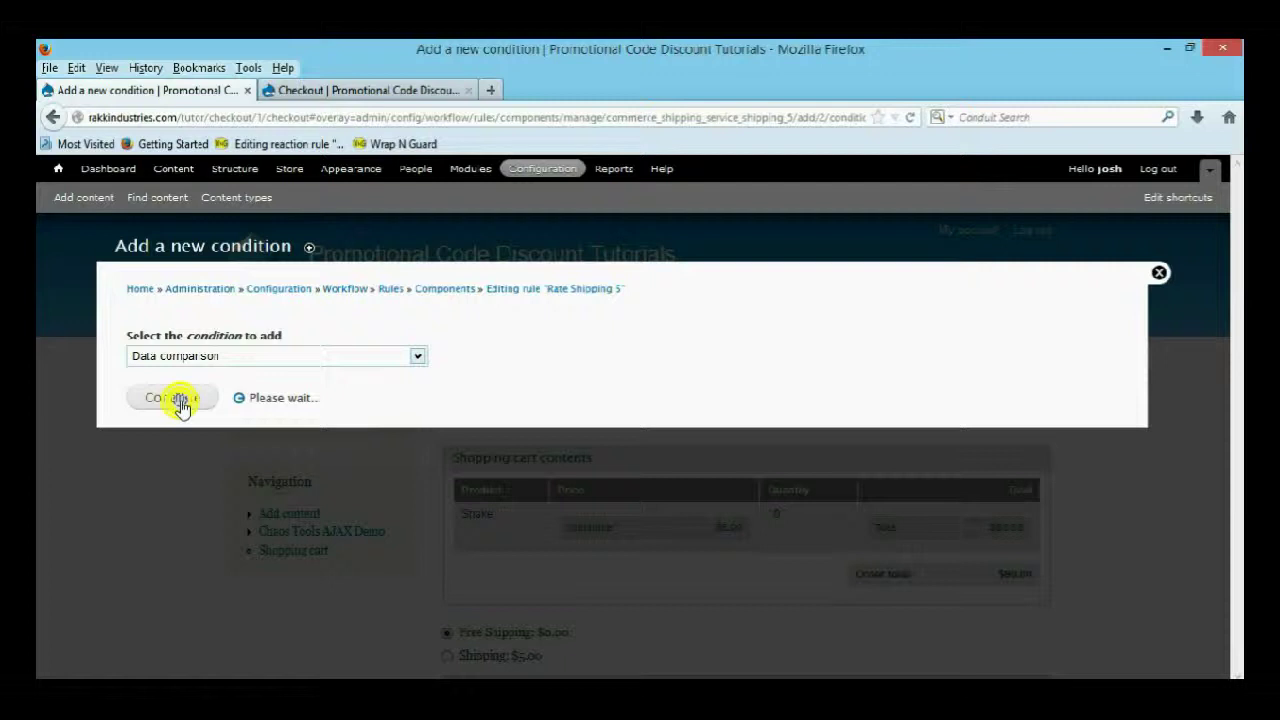
left_click(219, 433)
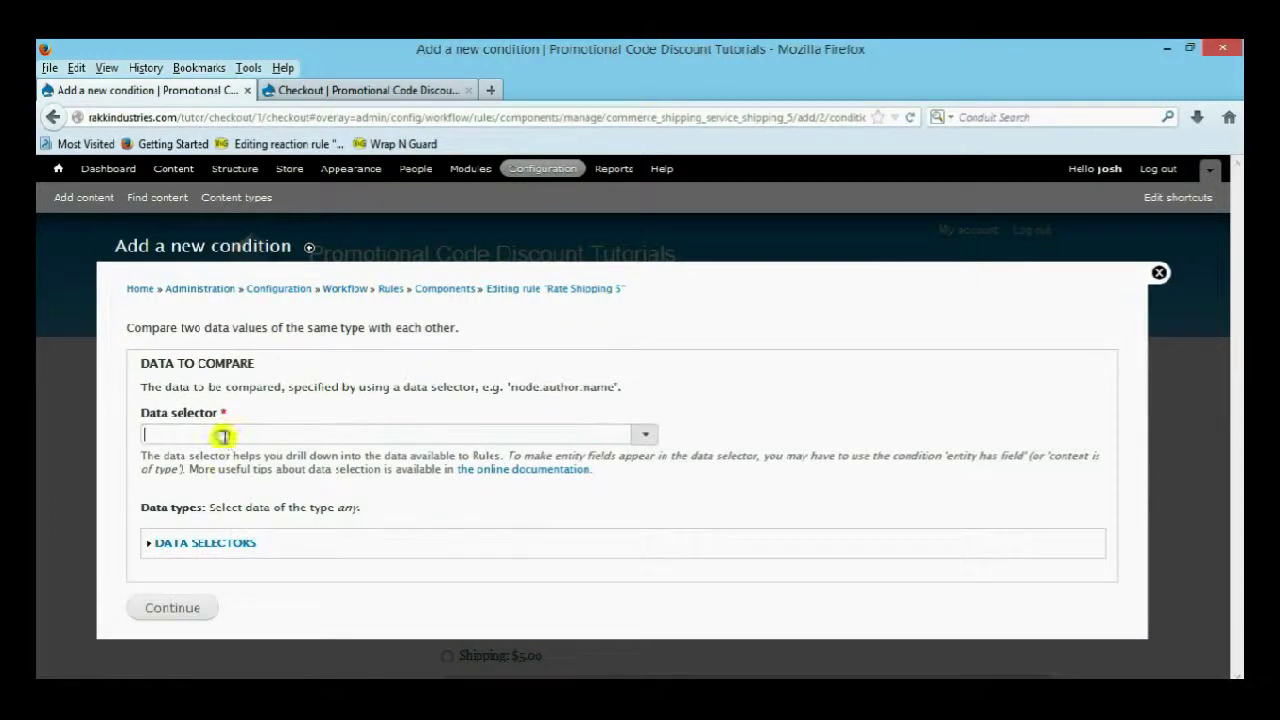
left_click(265, 509)
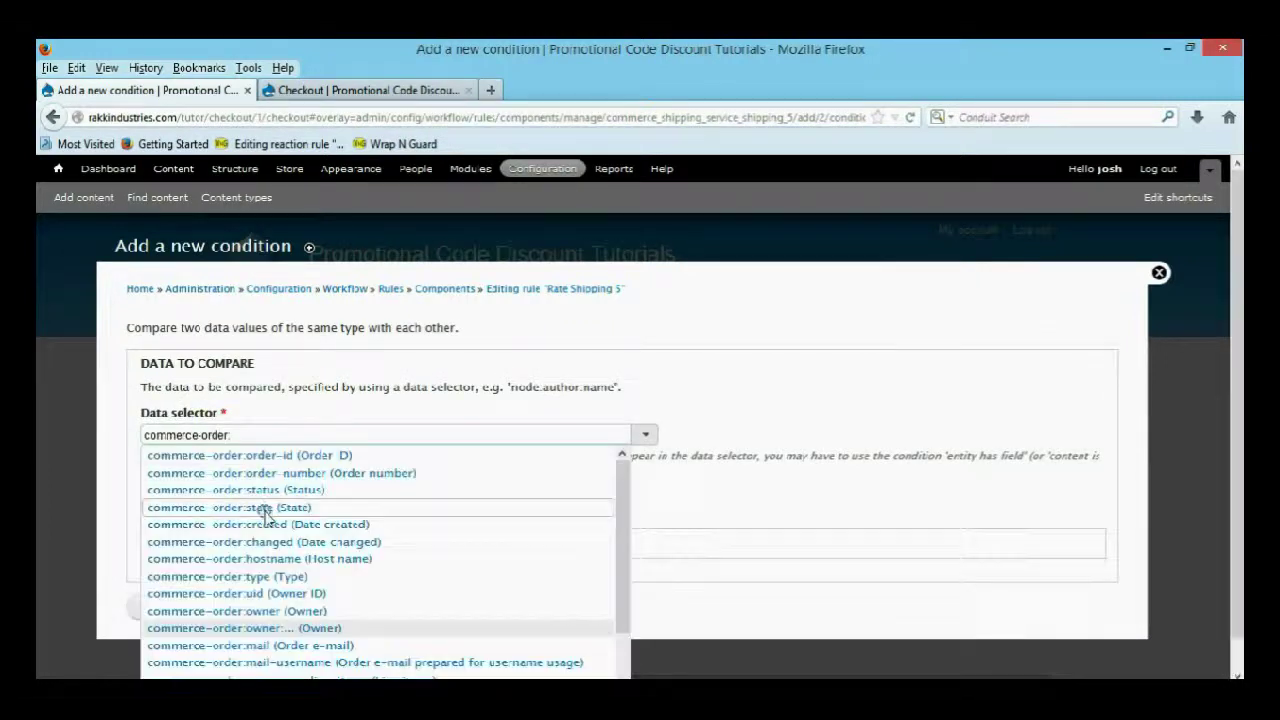
left_click(388, 652)
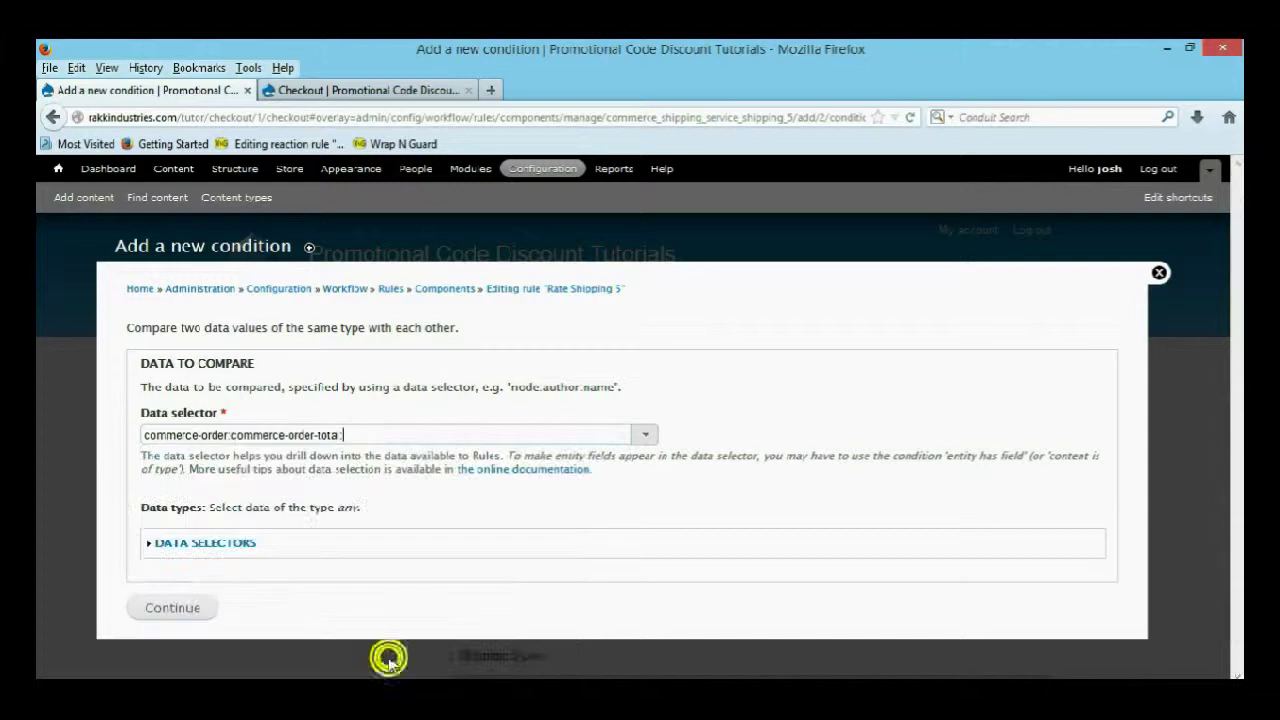
left_click(278, 449)
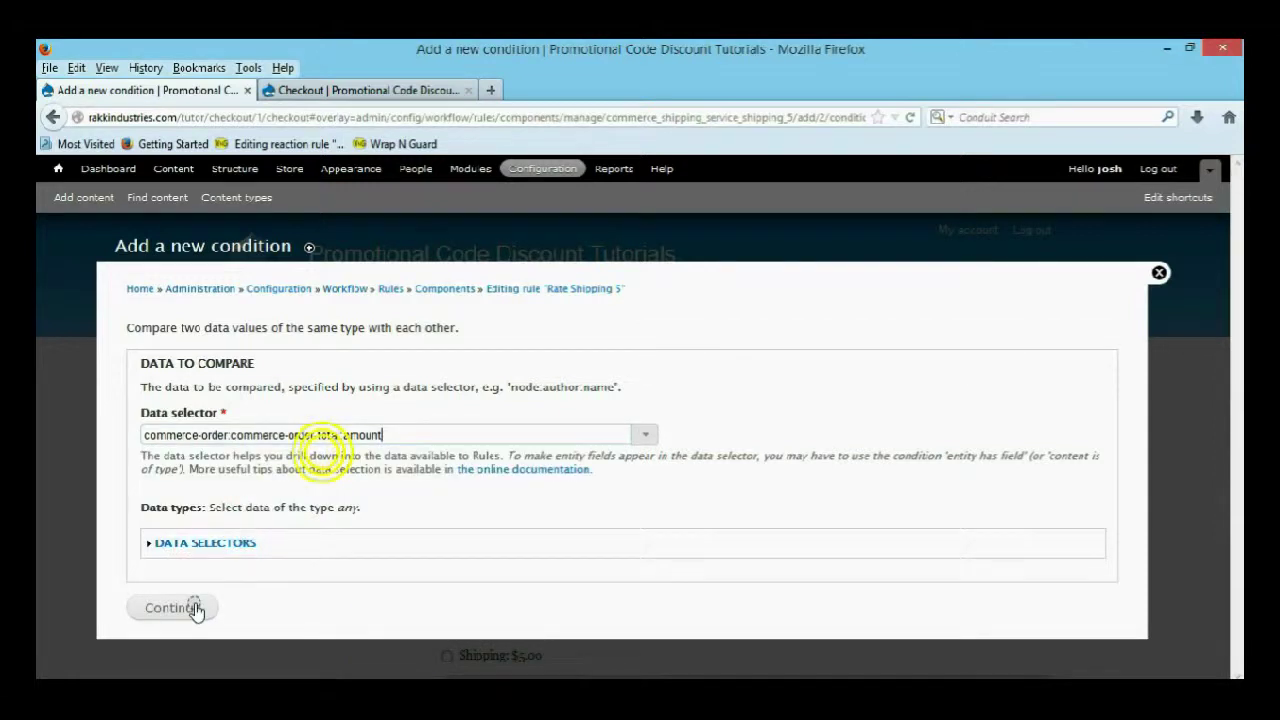
left_click(193, 610)
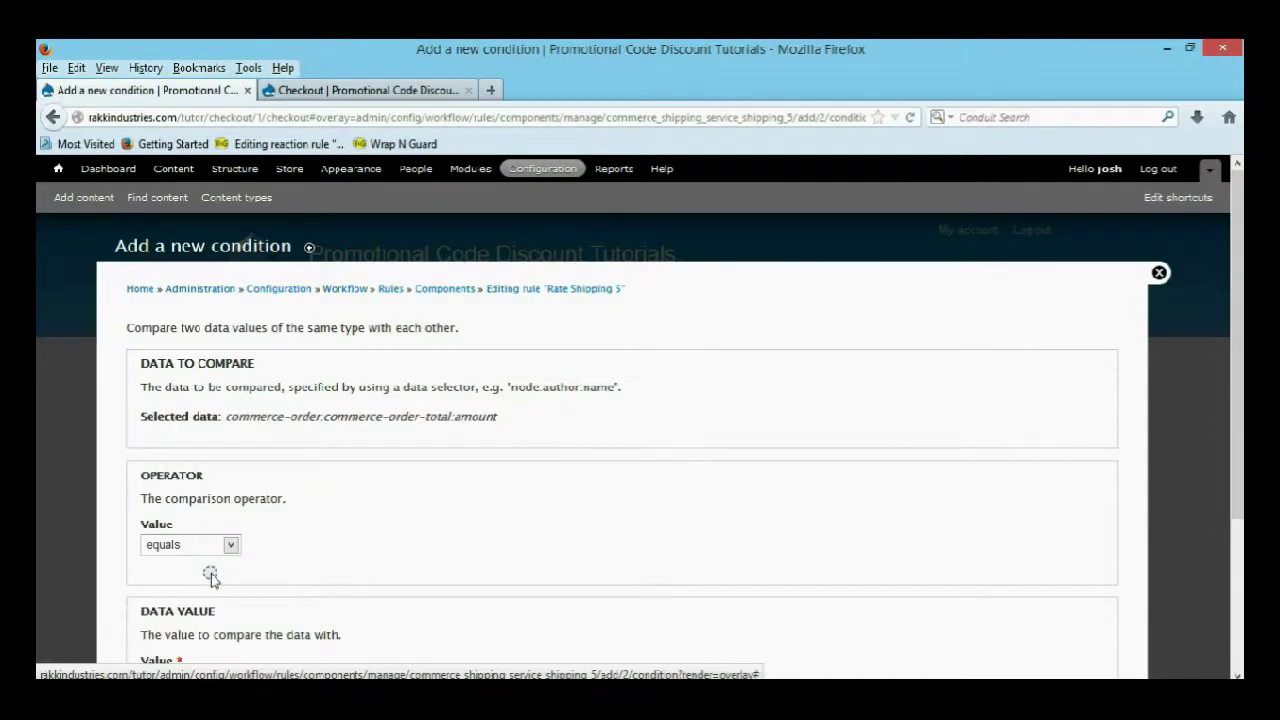
Step: Set the operator to 'is greater than' with value 4999 and save the condition
scroll(211, 578, "down", 4)
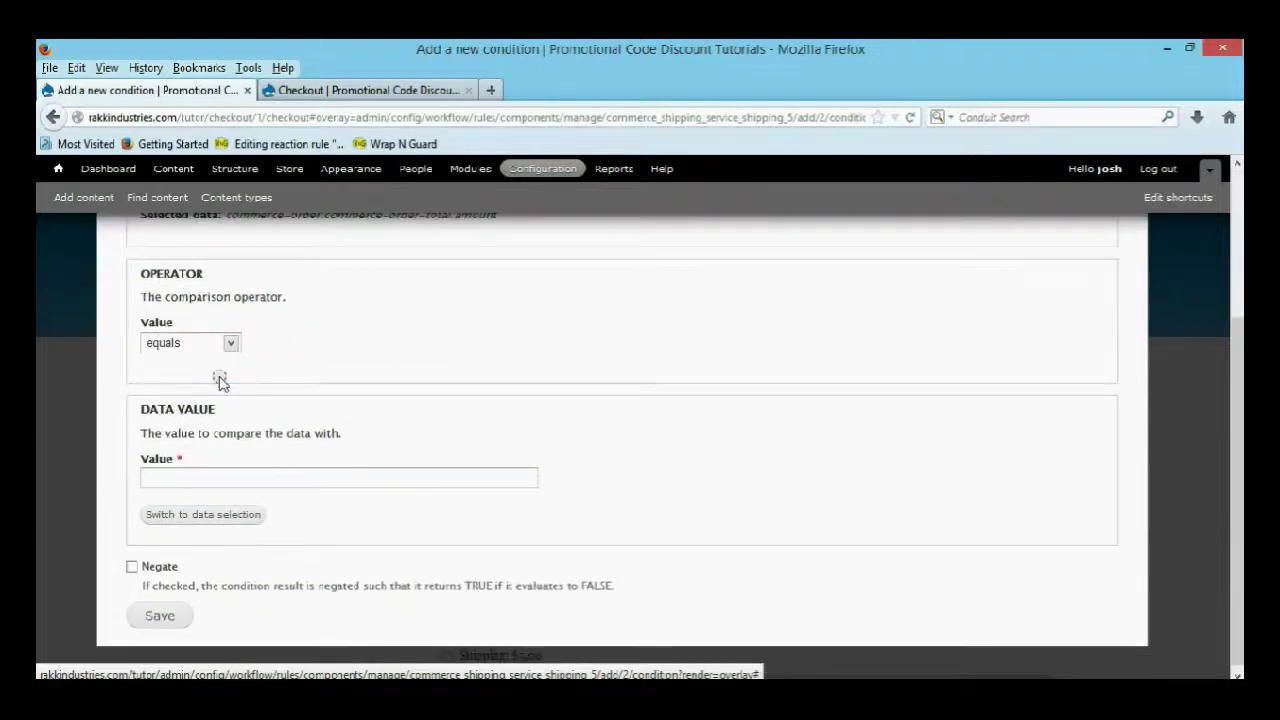
left_click(229, 342)
left_click(211, 407)
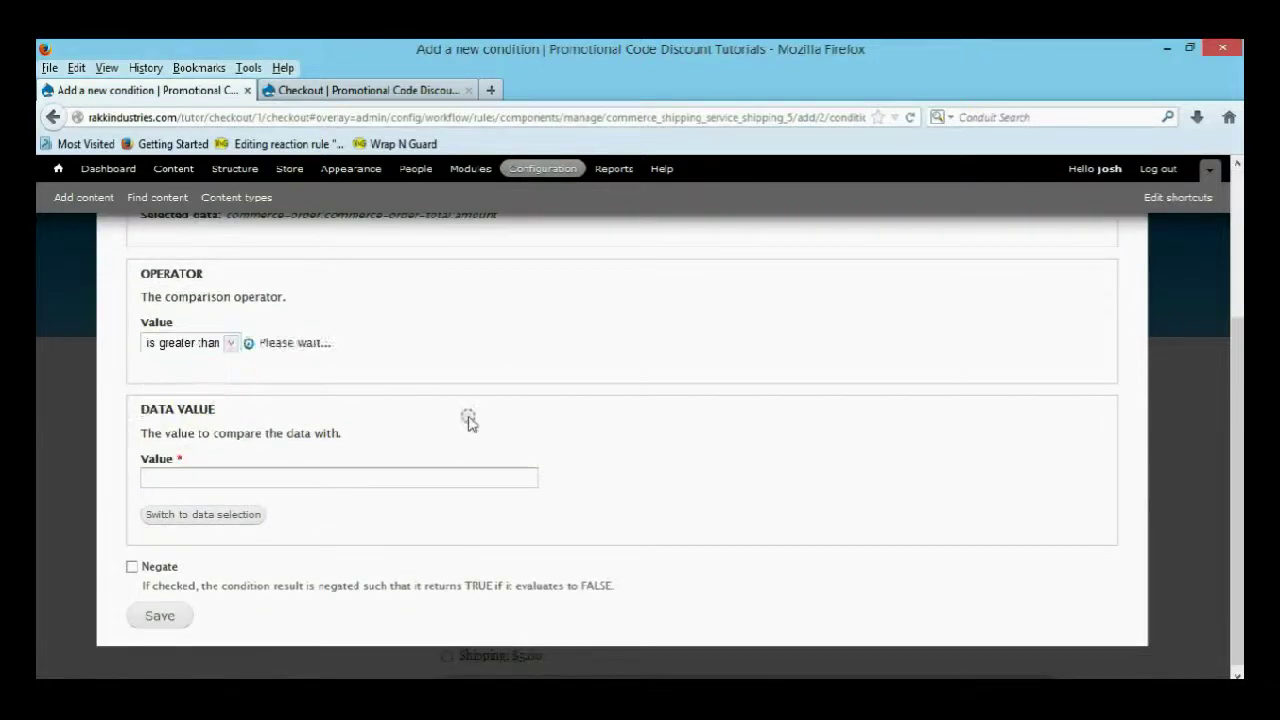
scroll(420, 510, "down", 6)
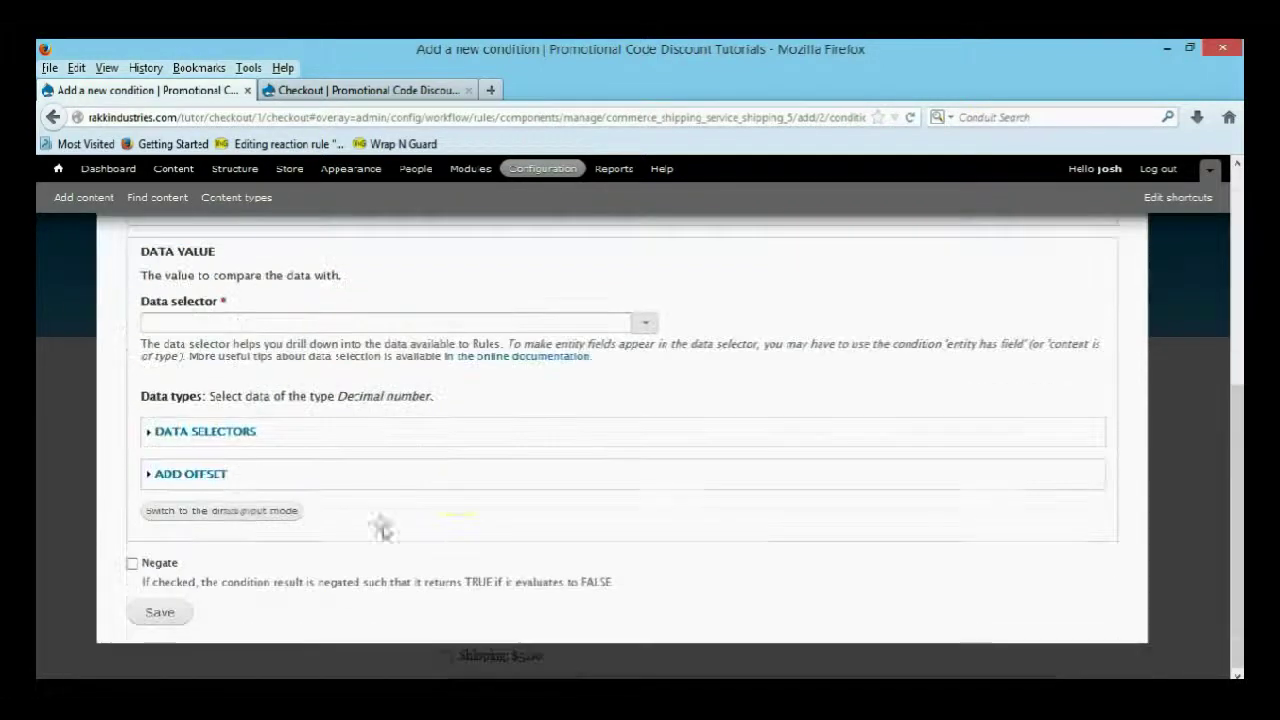
left_click(246, 514)
left_click(240, 471)
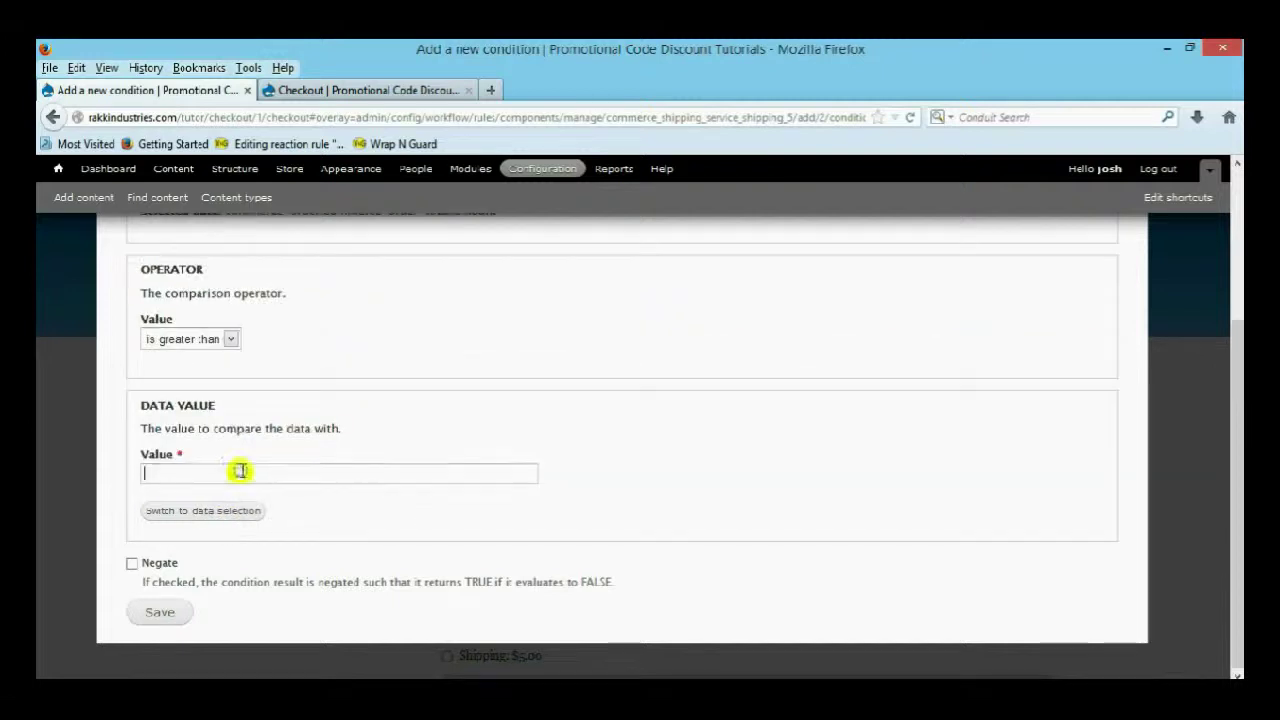
type("4999")
left_click(166, 620)
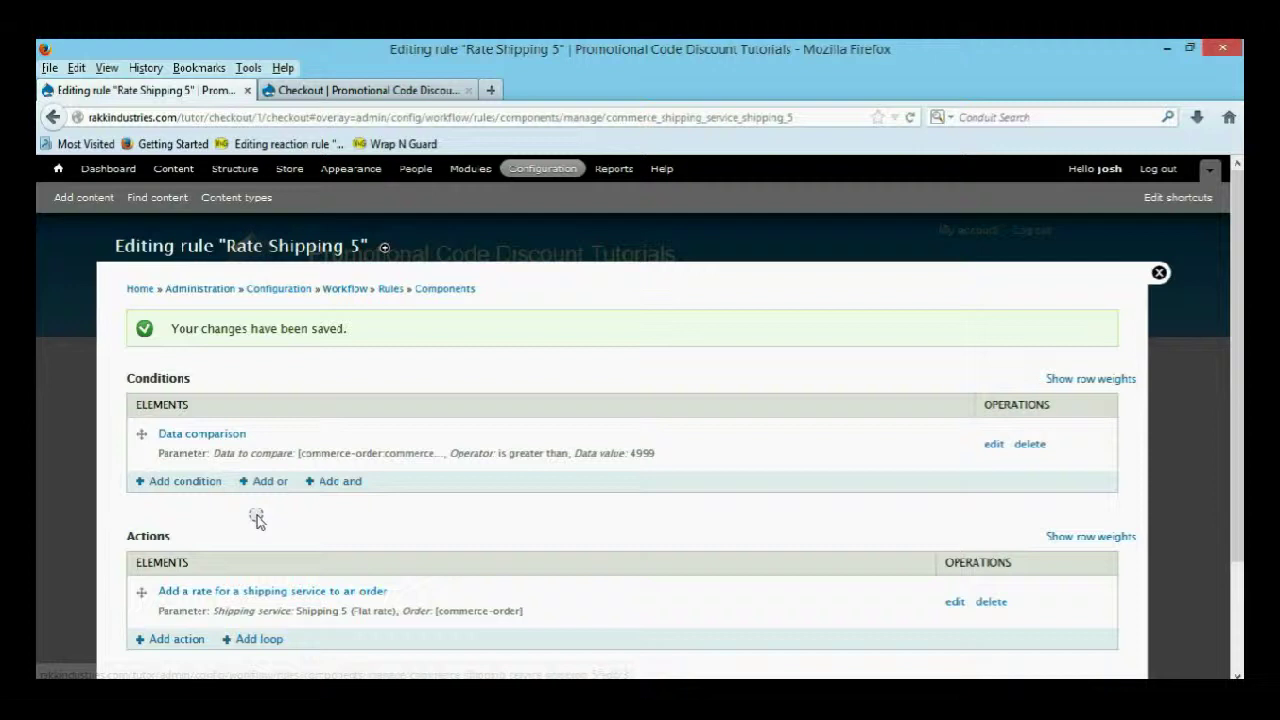
scroll(251, 523, "down", 2)
Step: Add another Data comparison condition on commerce-order:commerce-order-total:amount
scroll(251, 520, "up", 3)
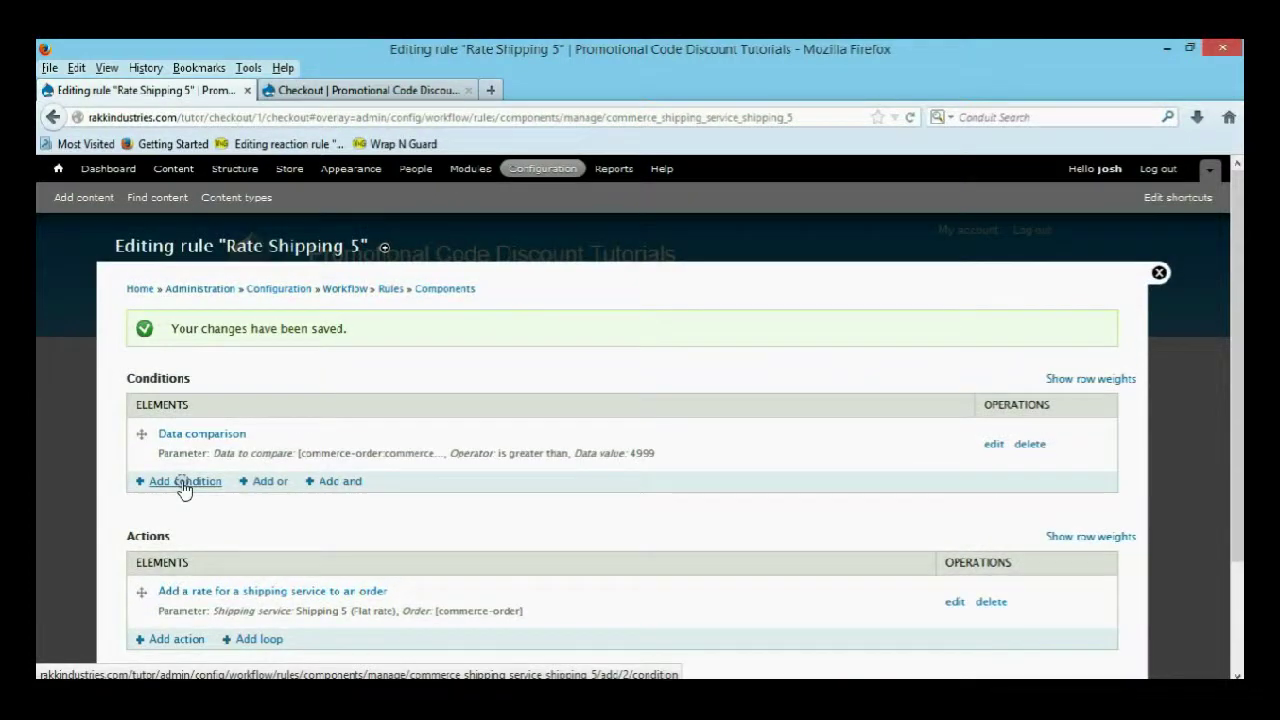
left_click(183, 483)
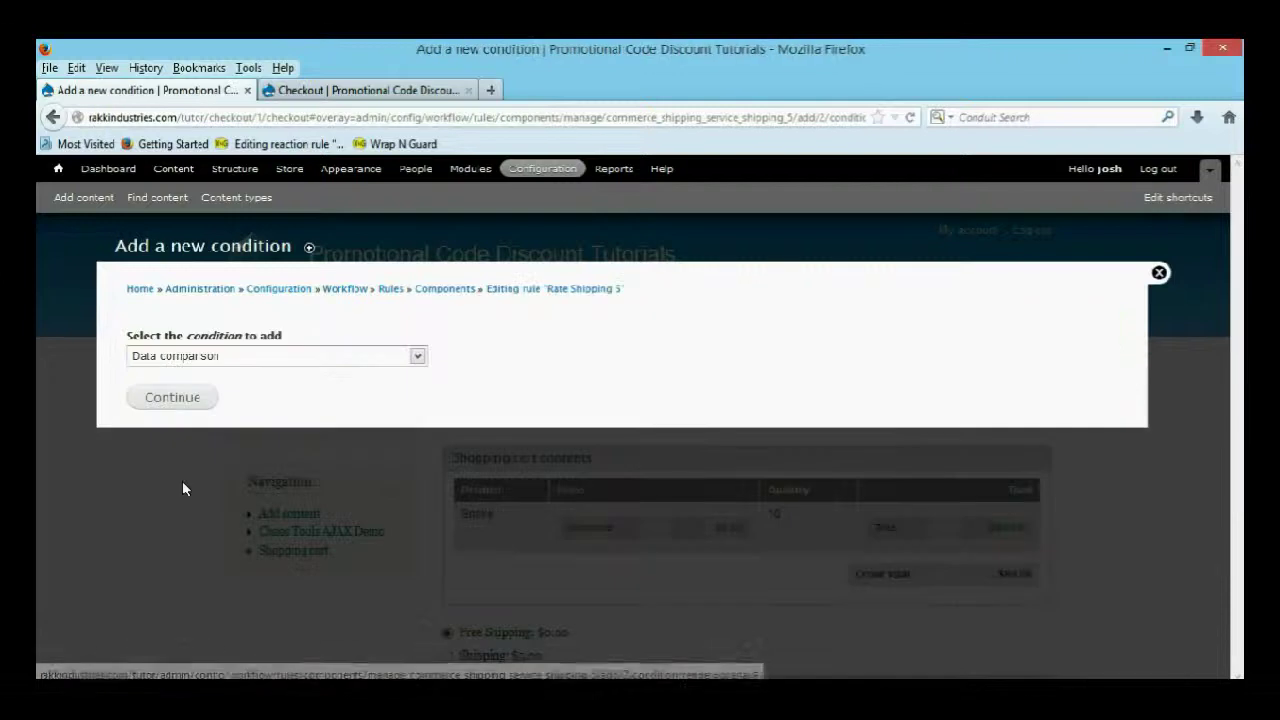
left_click(205, 400)
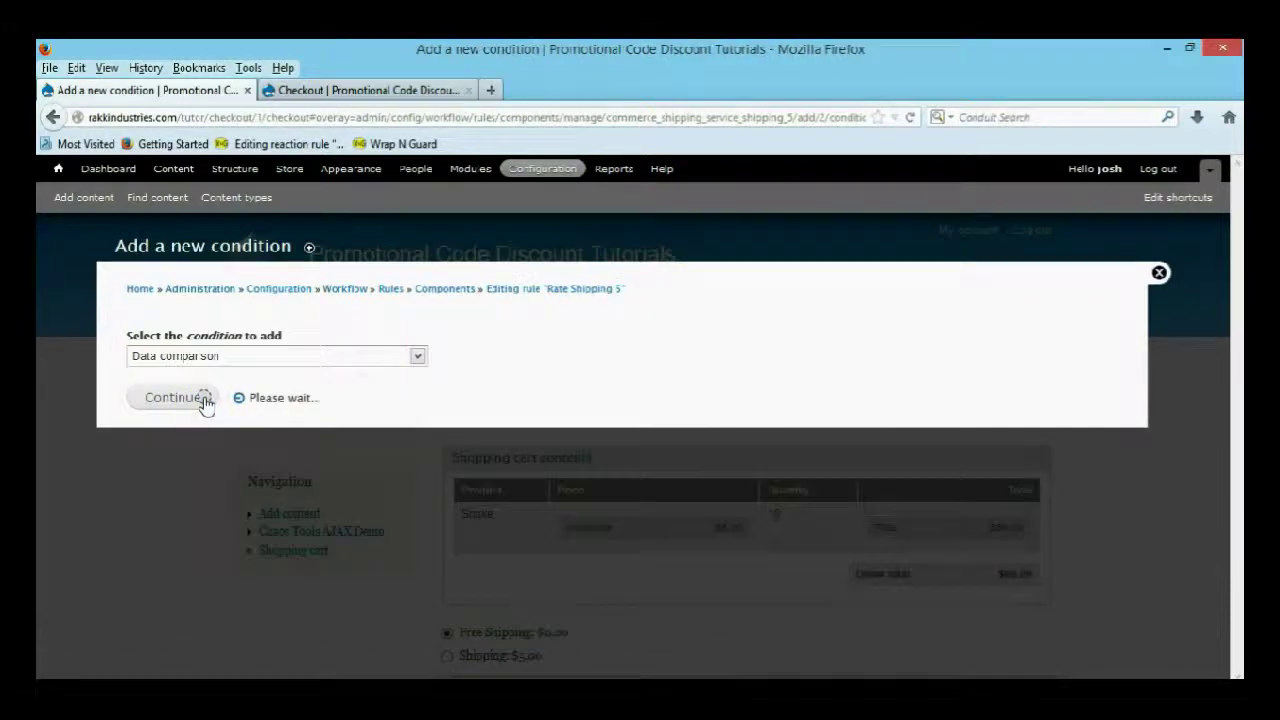
left_click(316, 432)
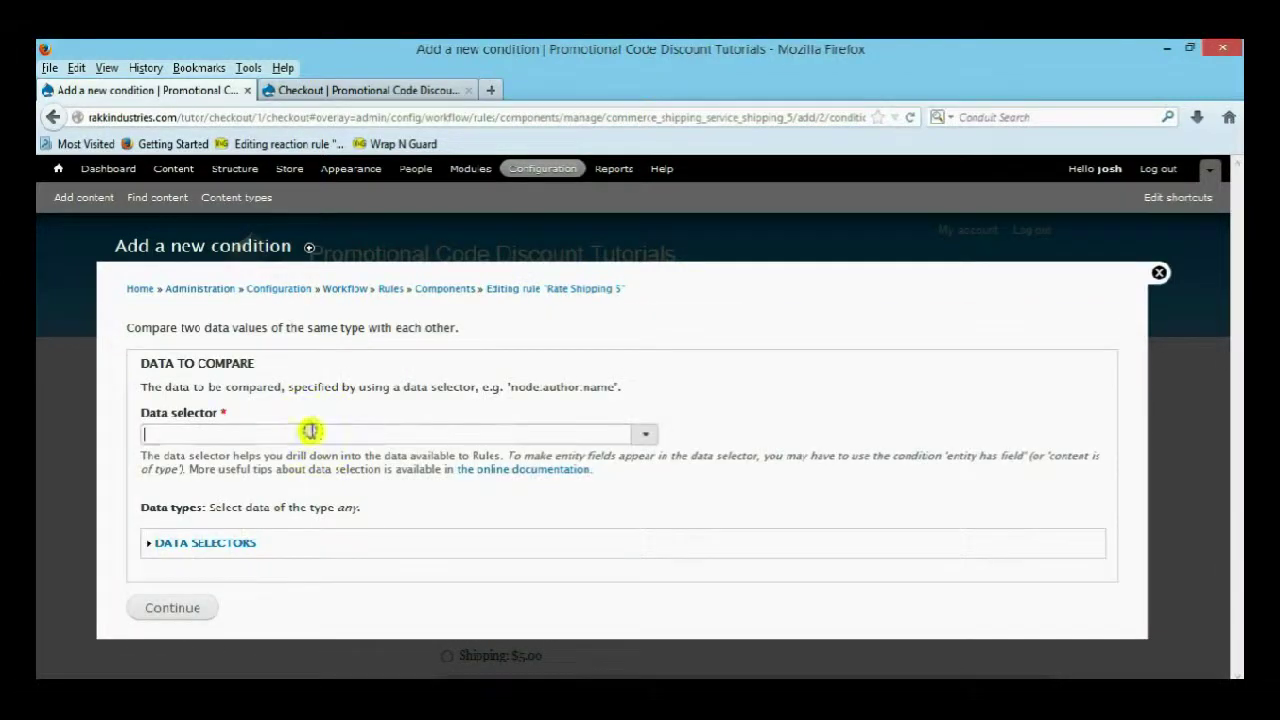
left_click(303, 508)
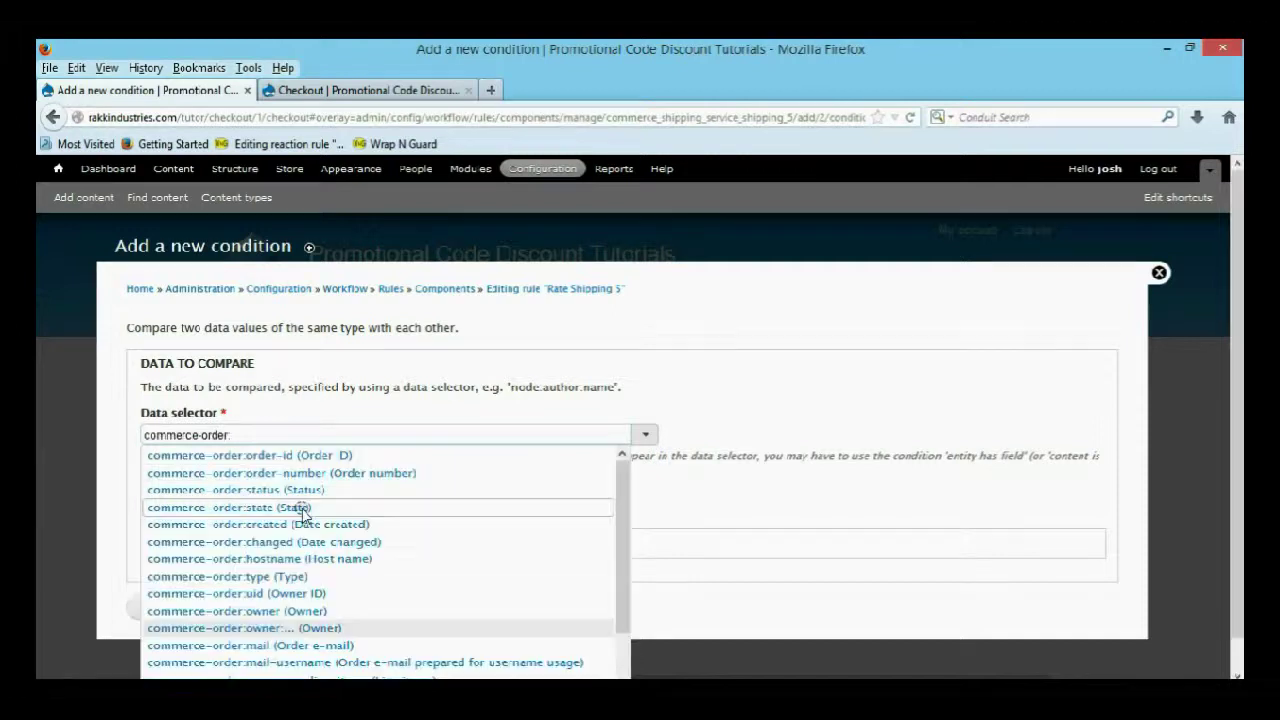
scroll(400, 640, "down", 5)
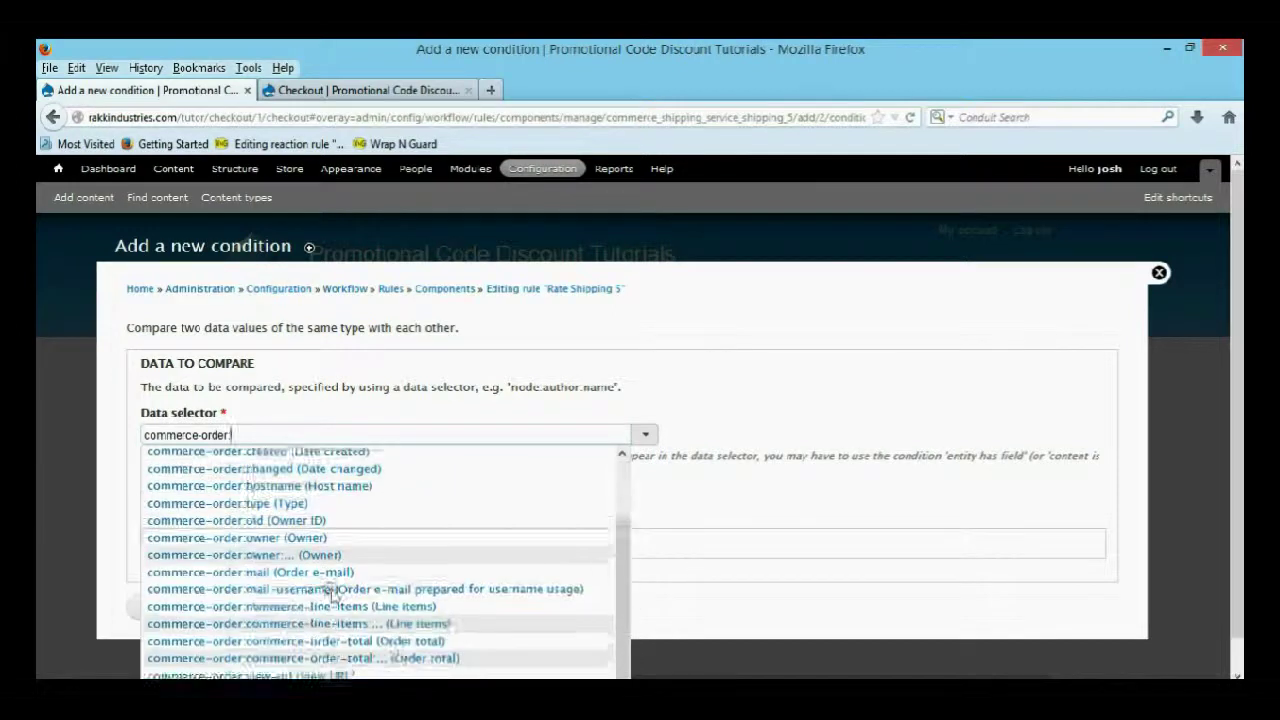
left_click(405, 652)
left_click(315, 455)
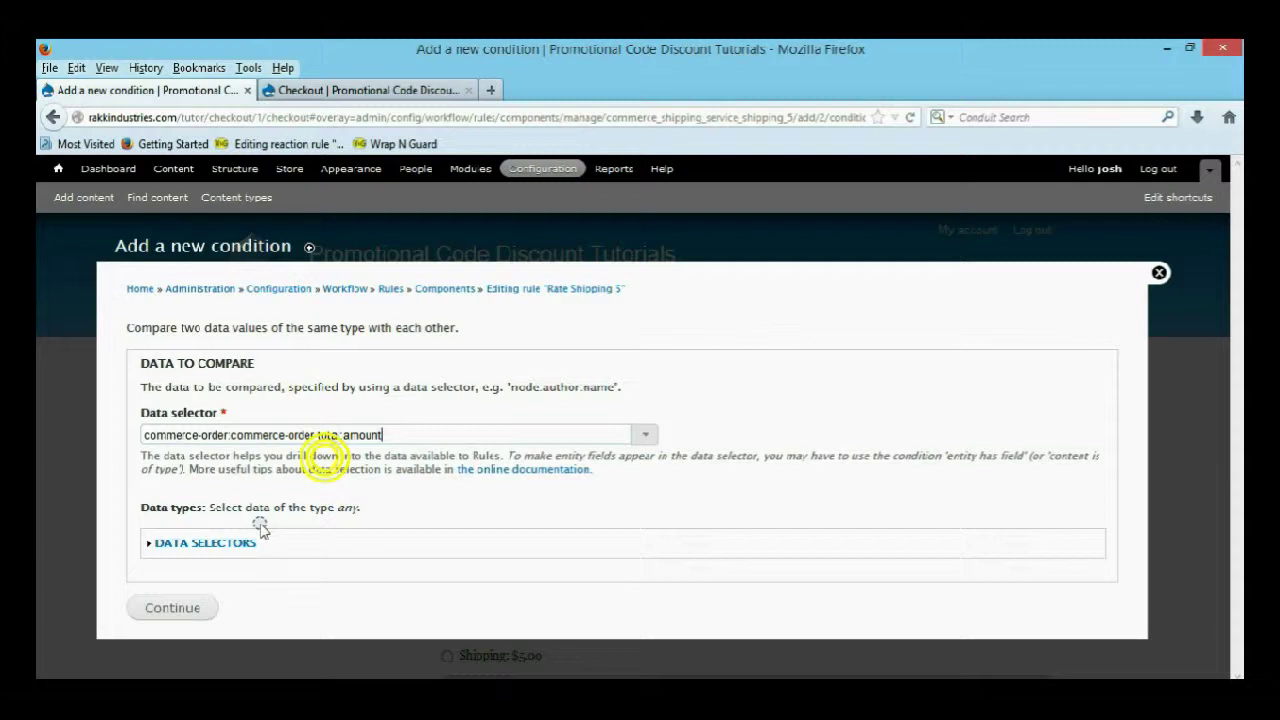
left_click(195, 608)
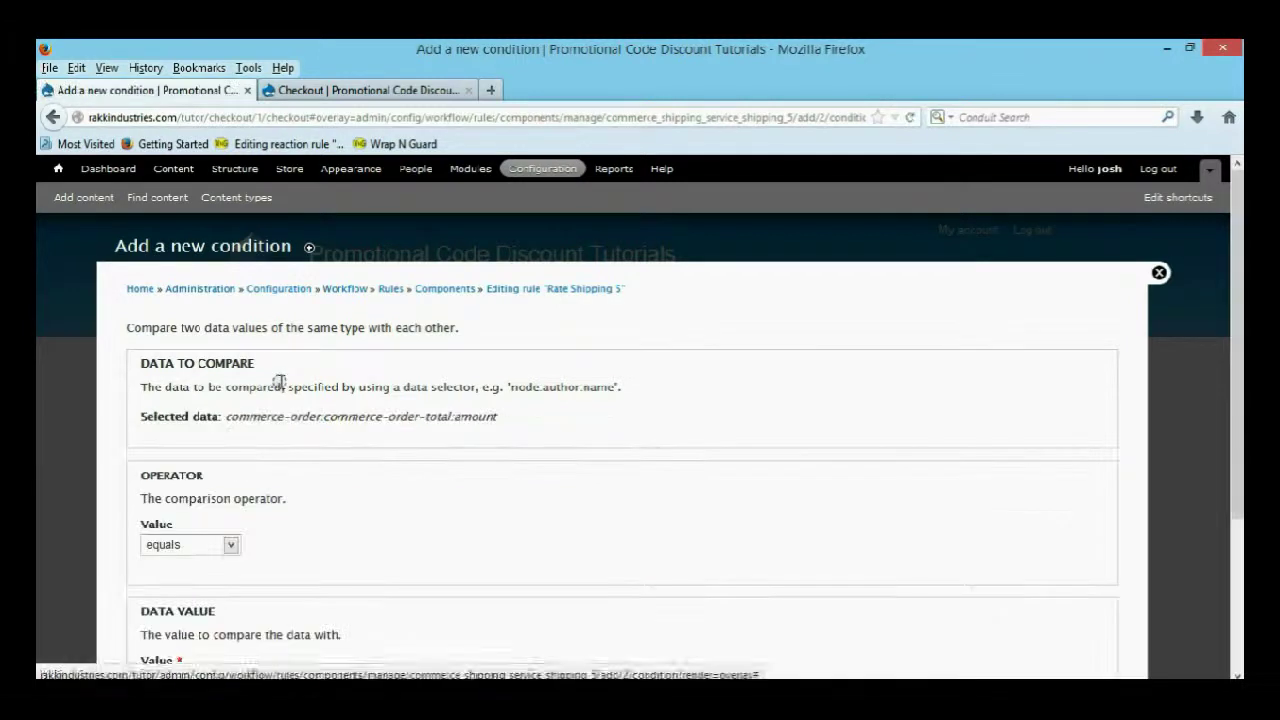
Step: Choose 'is greater than', enter 9999 in the data selector field, and tick Negate
scroll(299, 405, "down", 2)
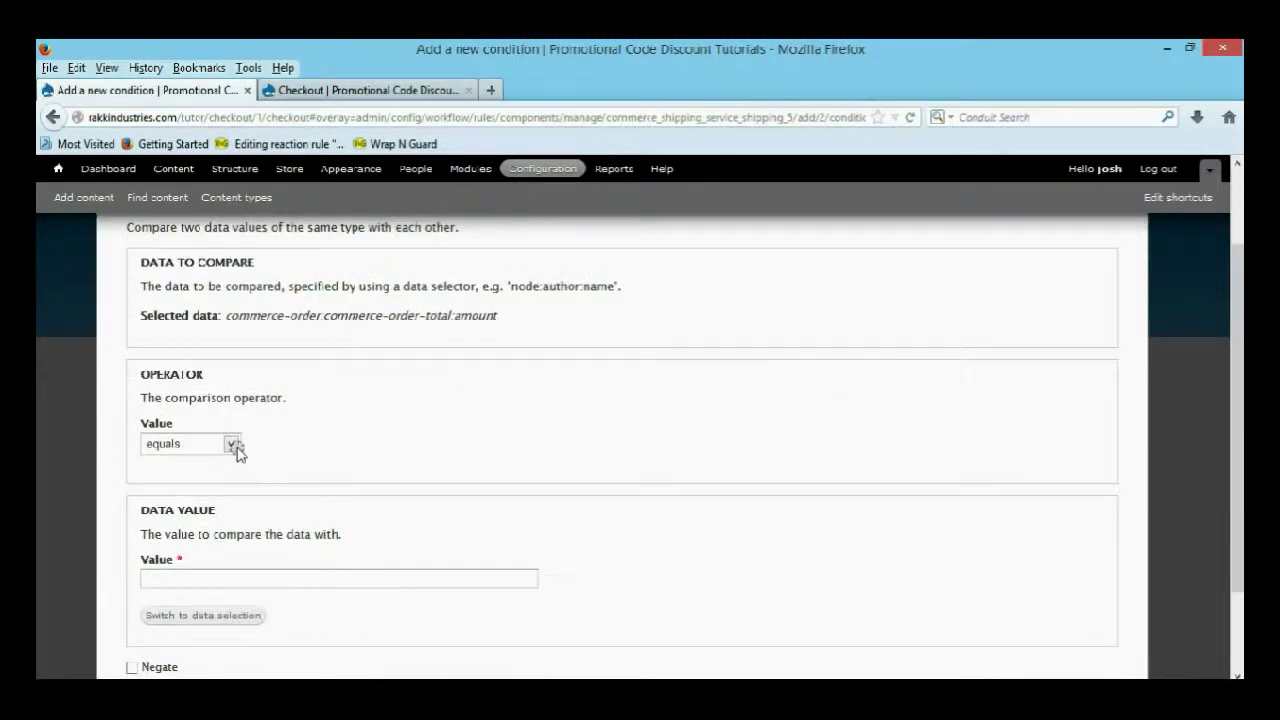
left_click(231, 443)
left_click(200, 509)
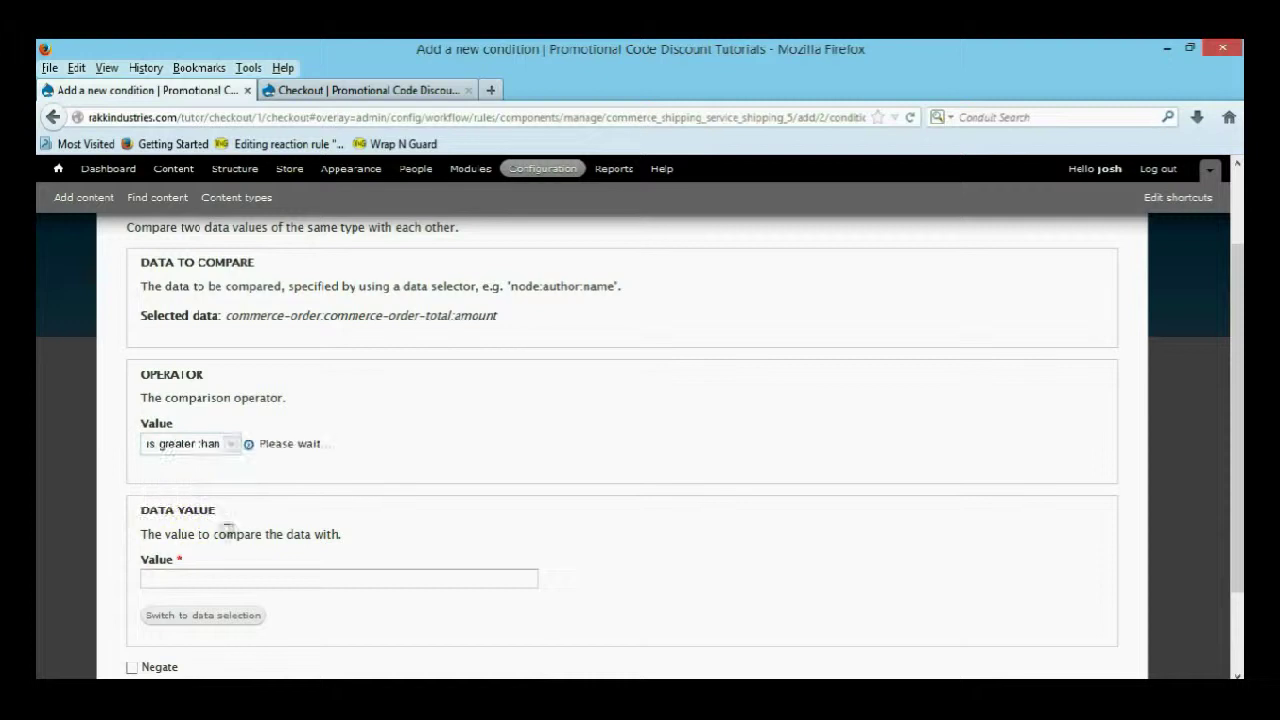
scroll(408, 514, "down", 4)
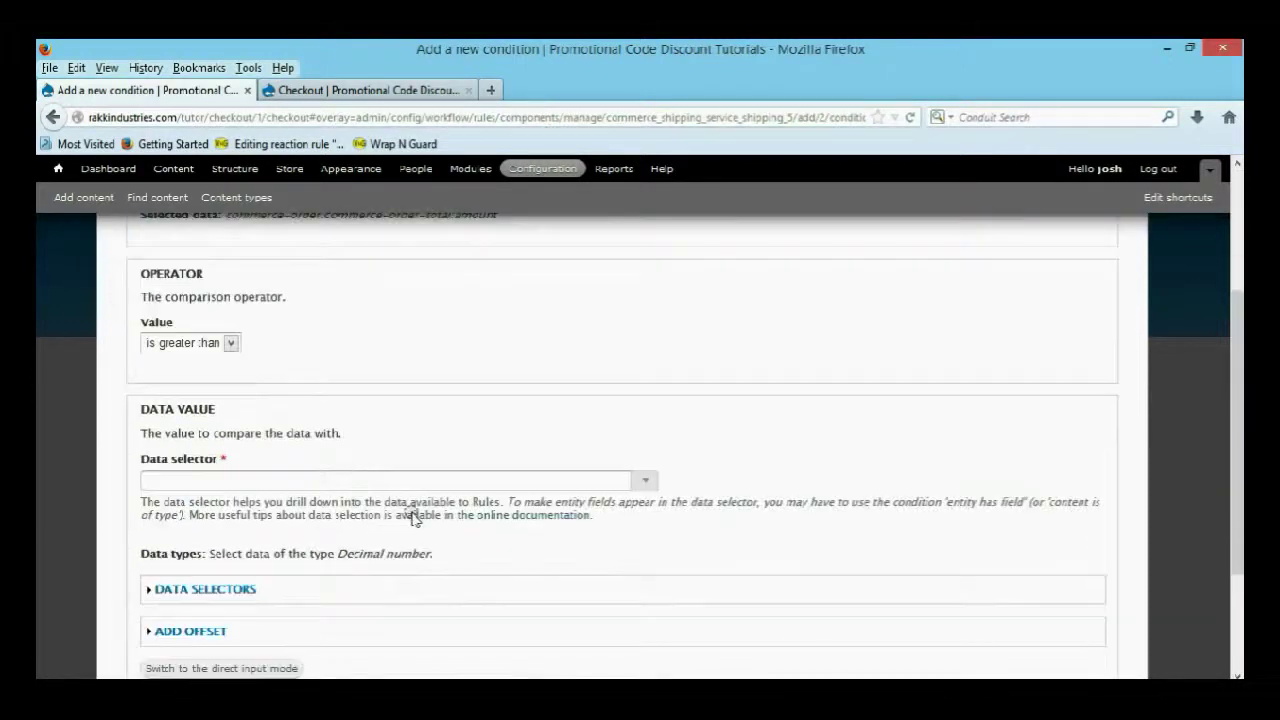
left_click(340, 480)
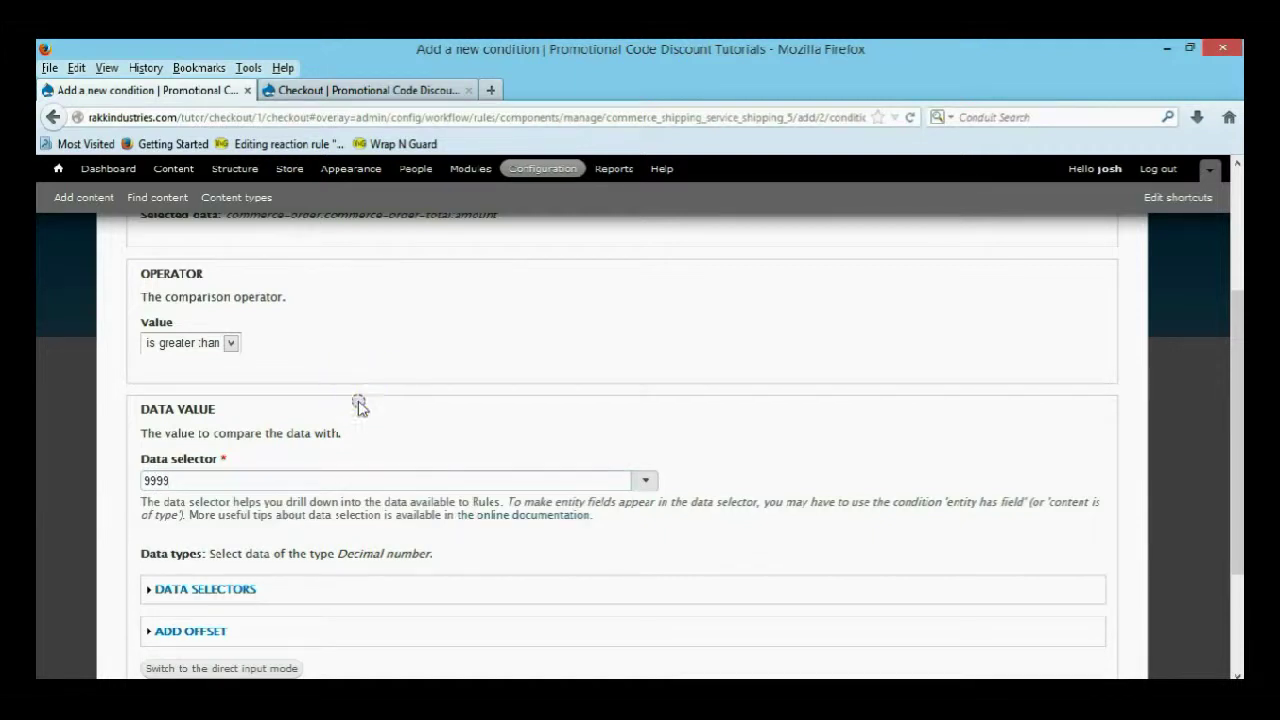
scroll(350, 410, "down", 2)
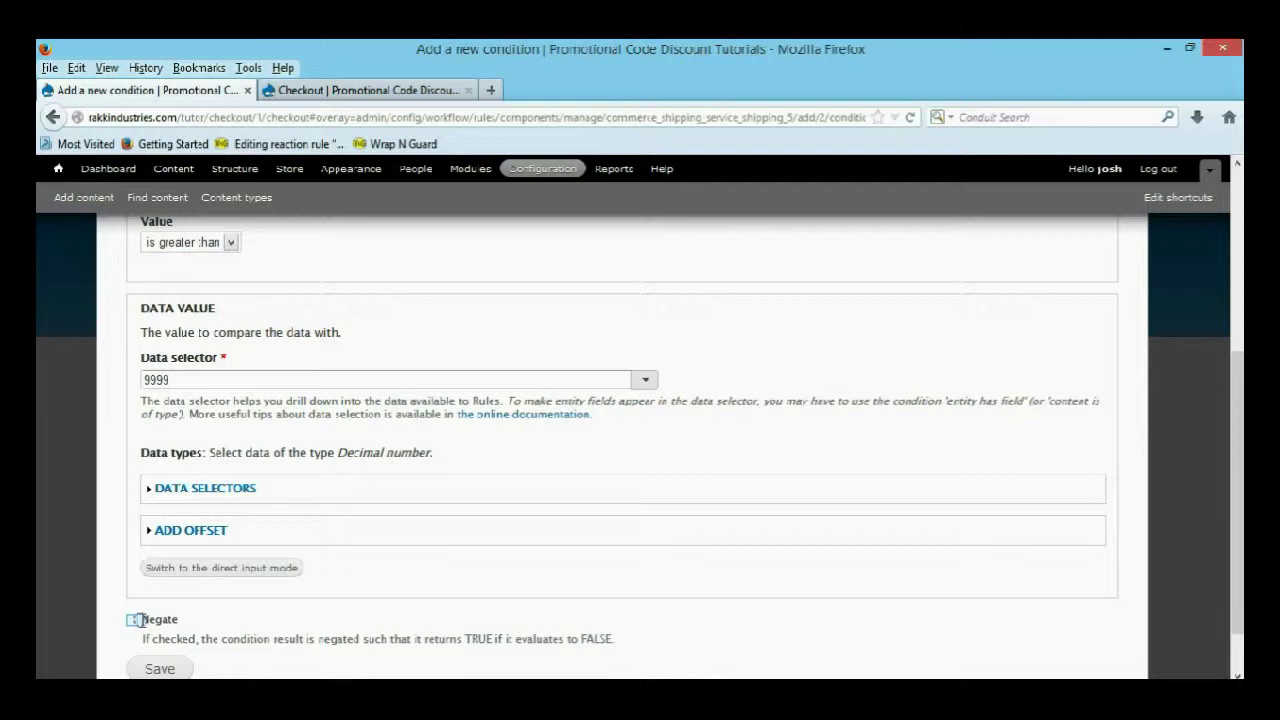
left_click(132, 620)
Step: Save the negated condition, which is rejected because 9999 is an invalid data selector
scroll(205, 432, "up", 2)
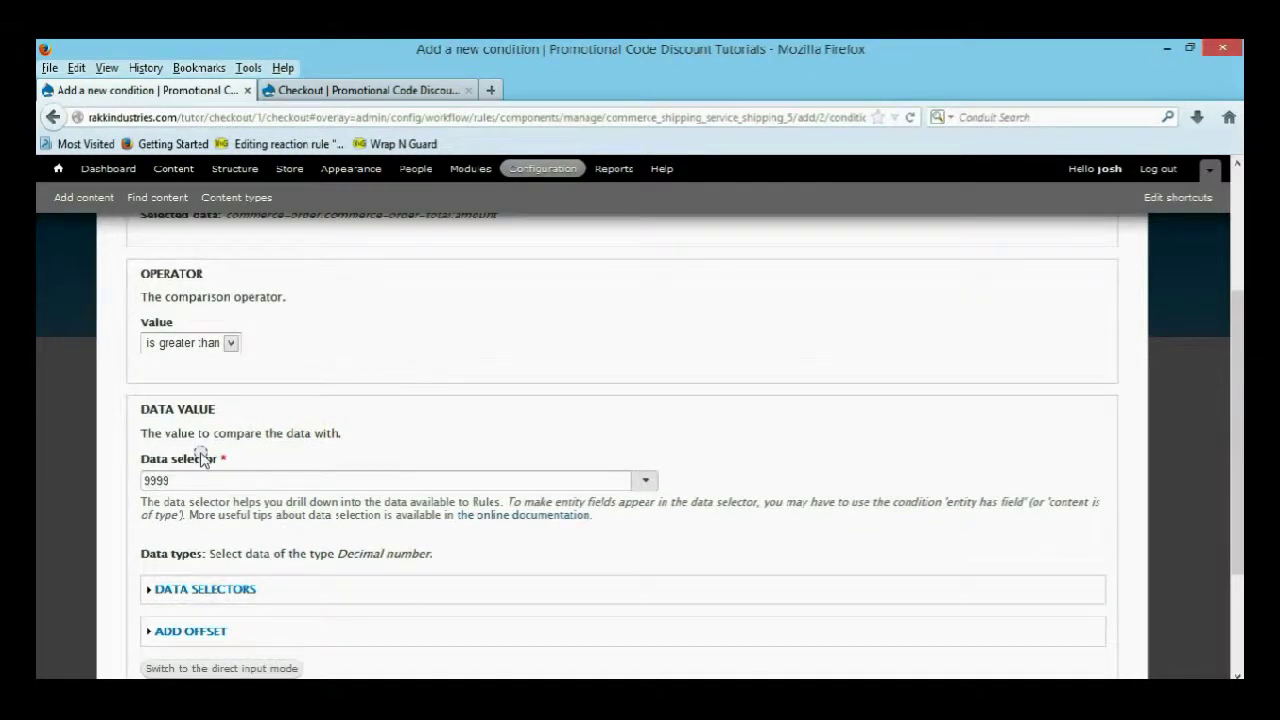
scroll(230, 481, "down", 3)
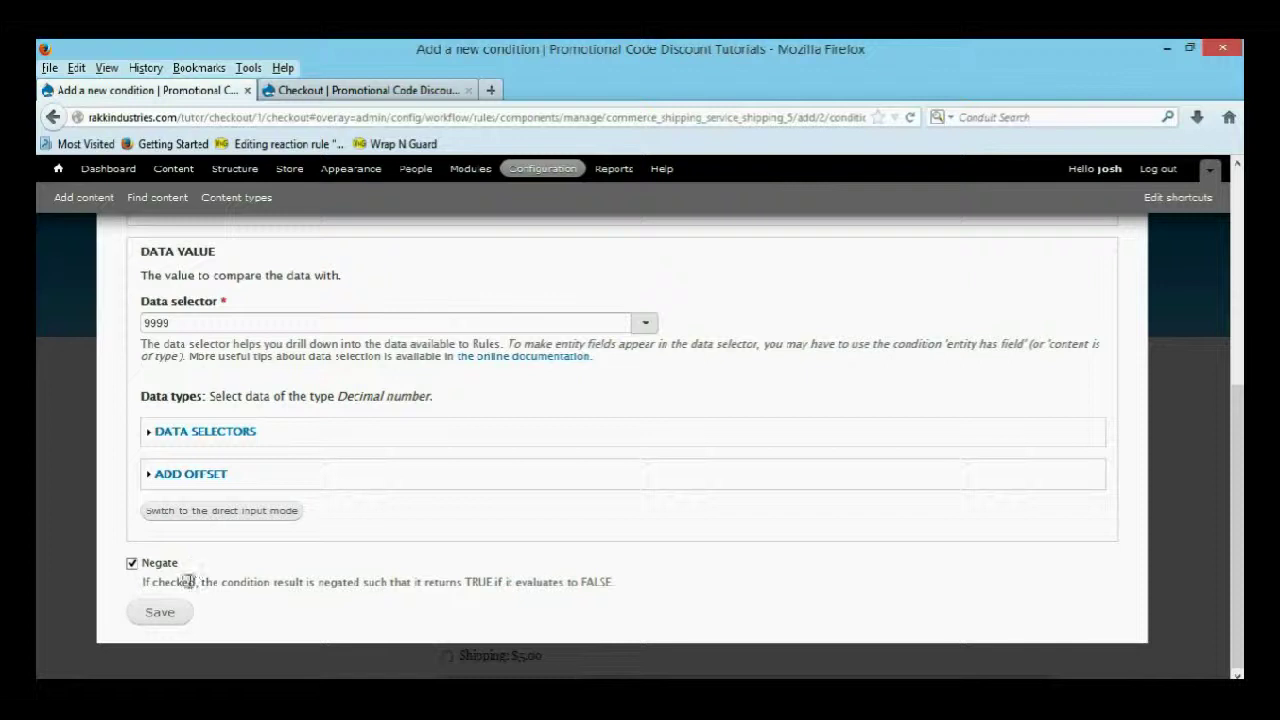
left_click_drag(188, 581, 337, 591)
left_click(335, 595)
scroll(314, 545, "up", 3)
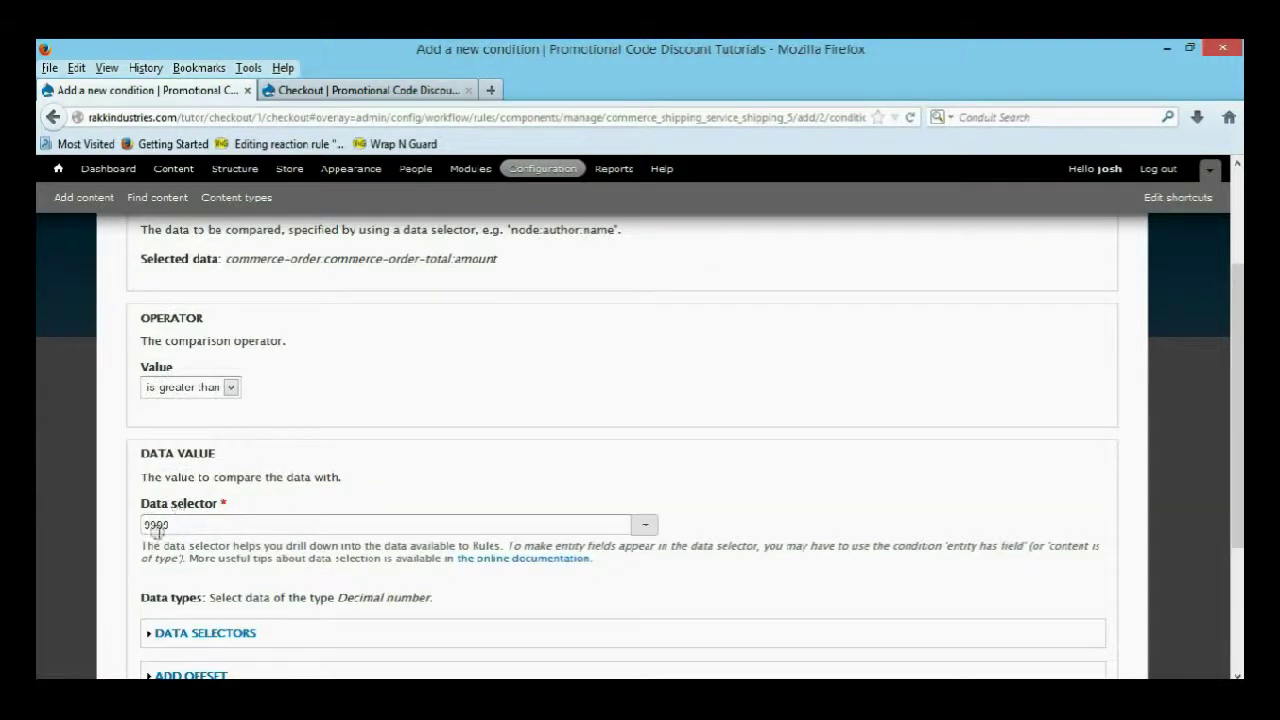
scroll(129, 530, "down", 3)
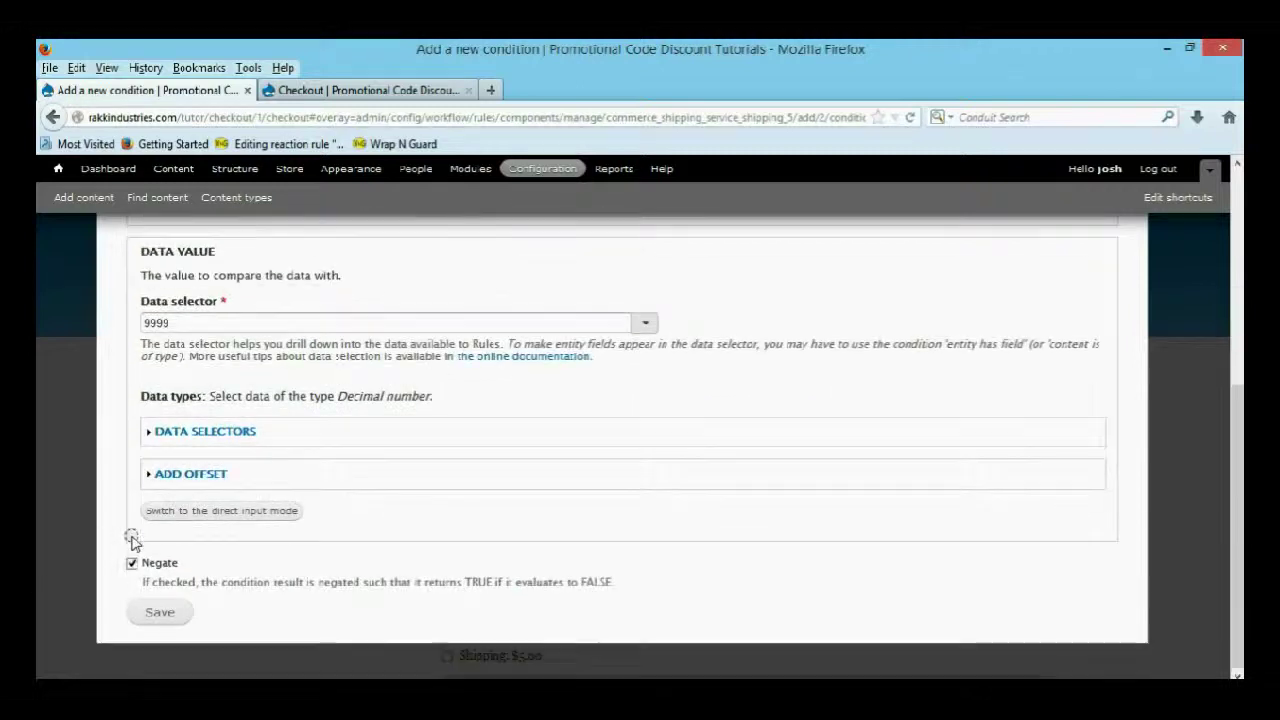
left_click(157, 613)
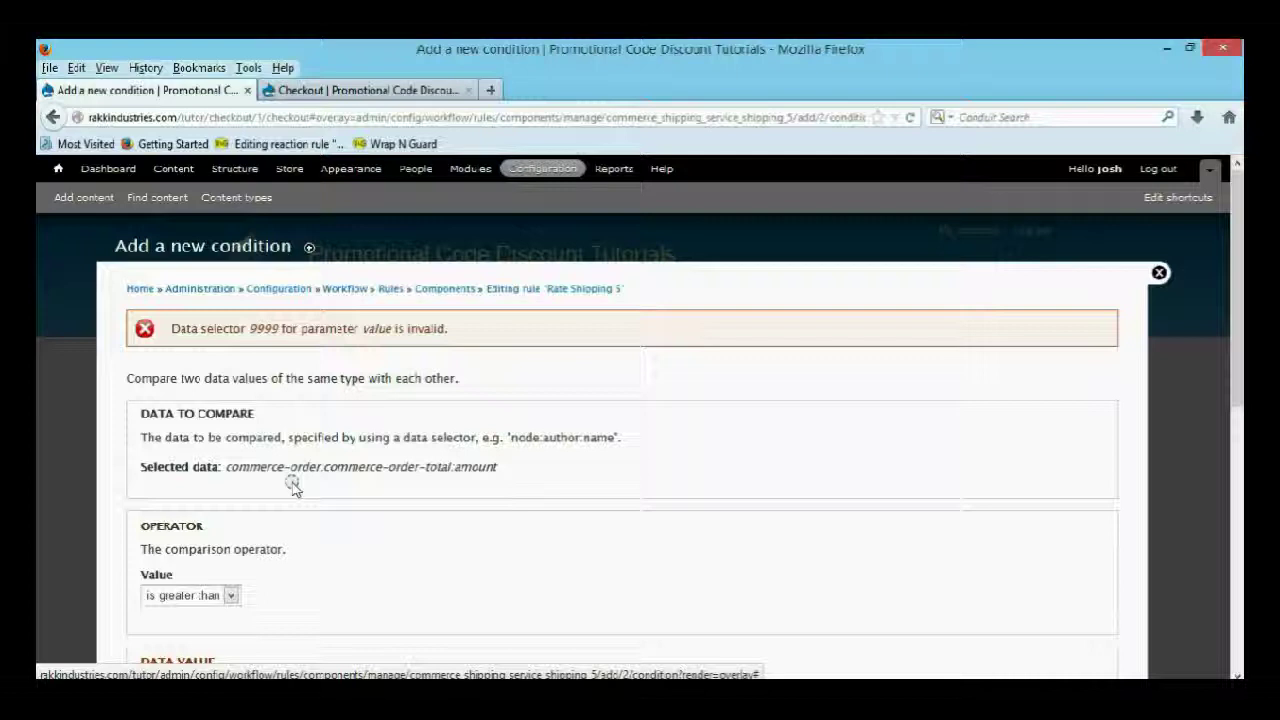
Step: Switch to direct input, enter 9999 as the value, and save the negated condition
scroll(291, 486, "down", 5)
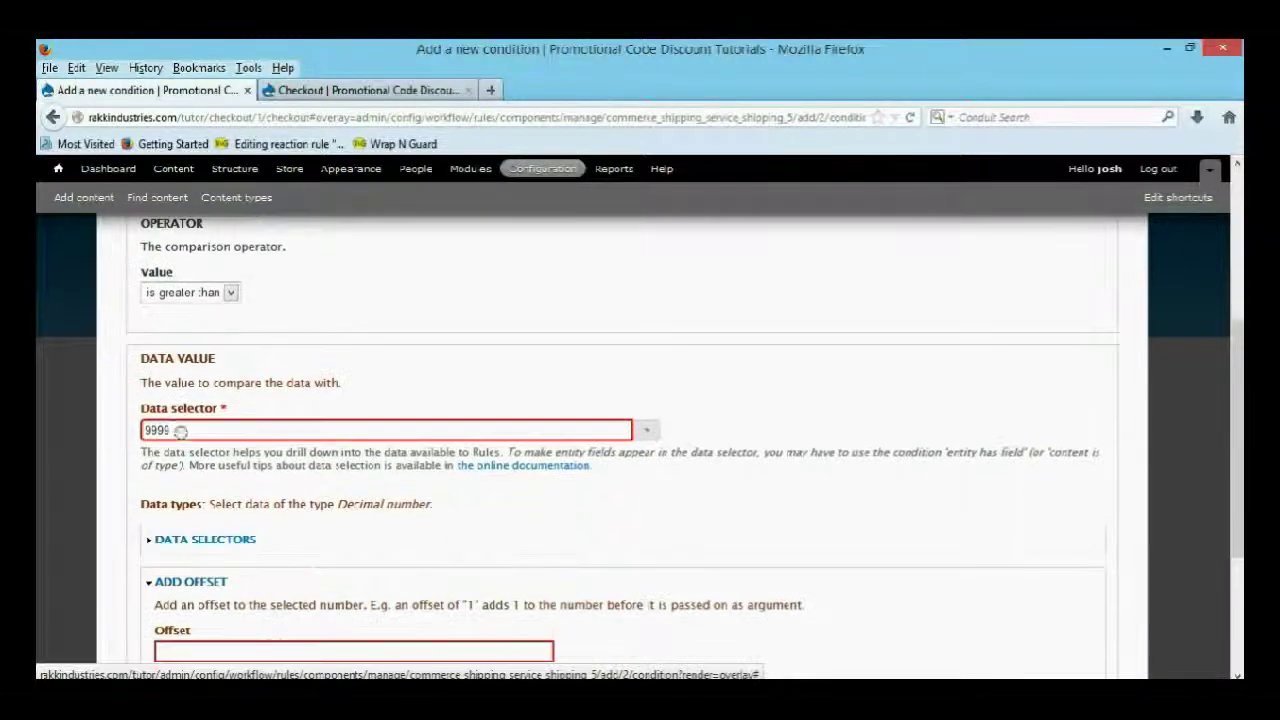
scroll(191, 494, "down", 3)
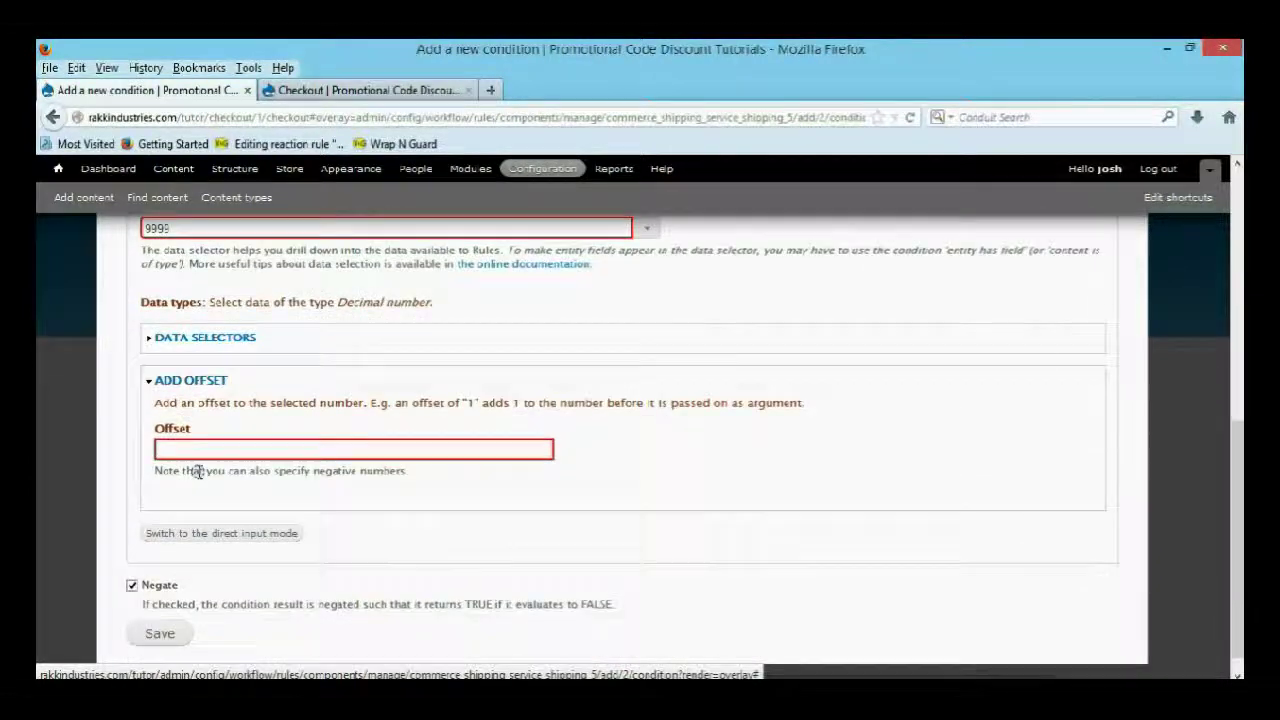
scroll(198, 472, "up", 5)
scroll(200, 470, "down", 5)
left_click(215, 537)
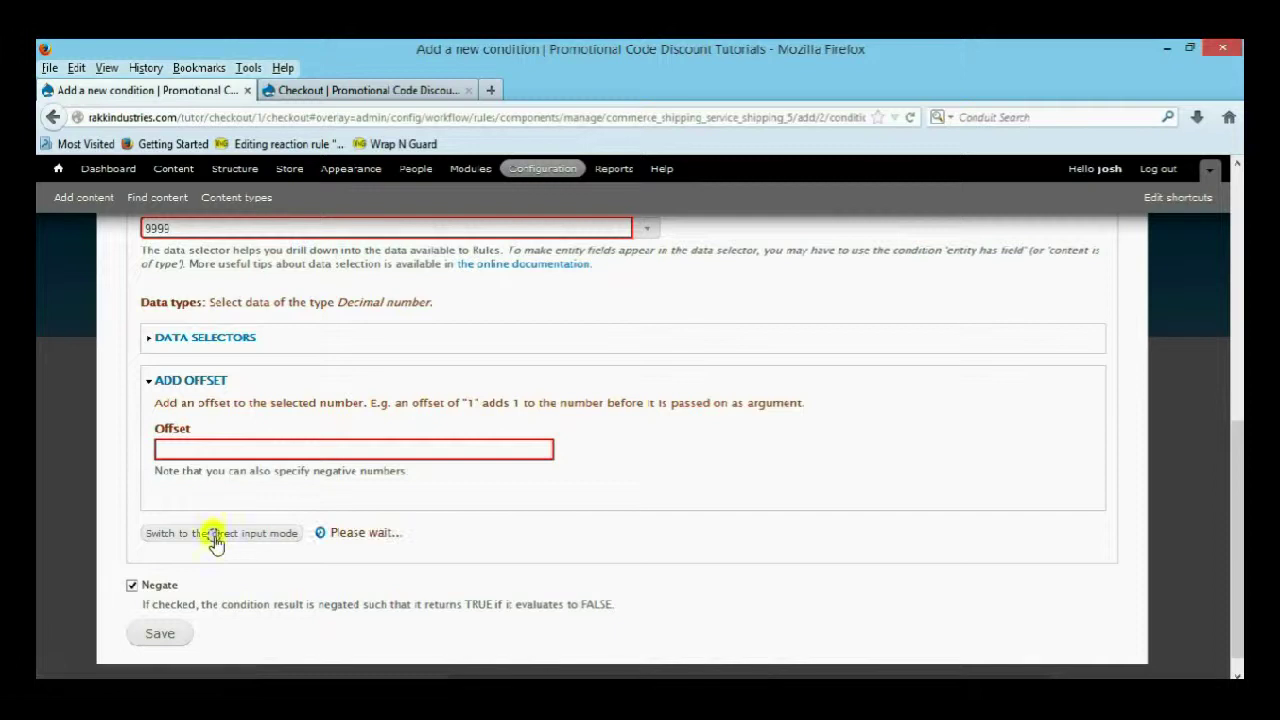
left_click(221, 476)
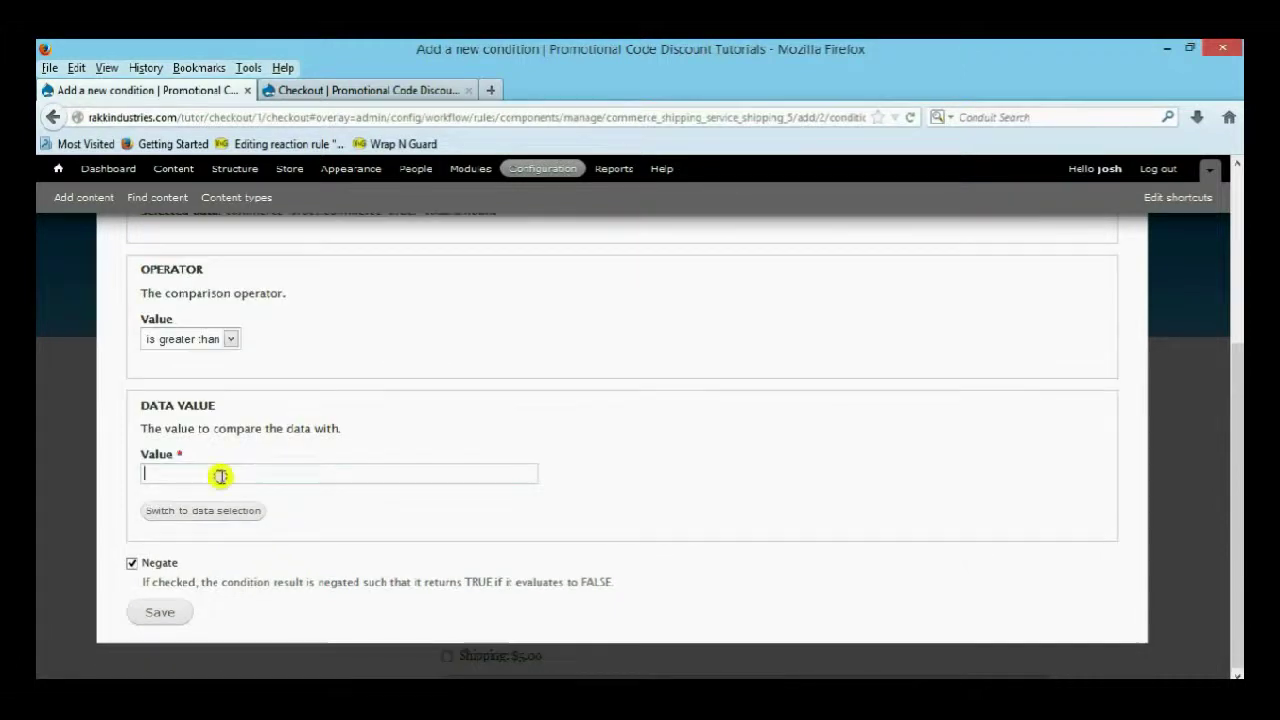
type("9999")
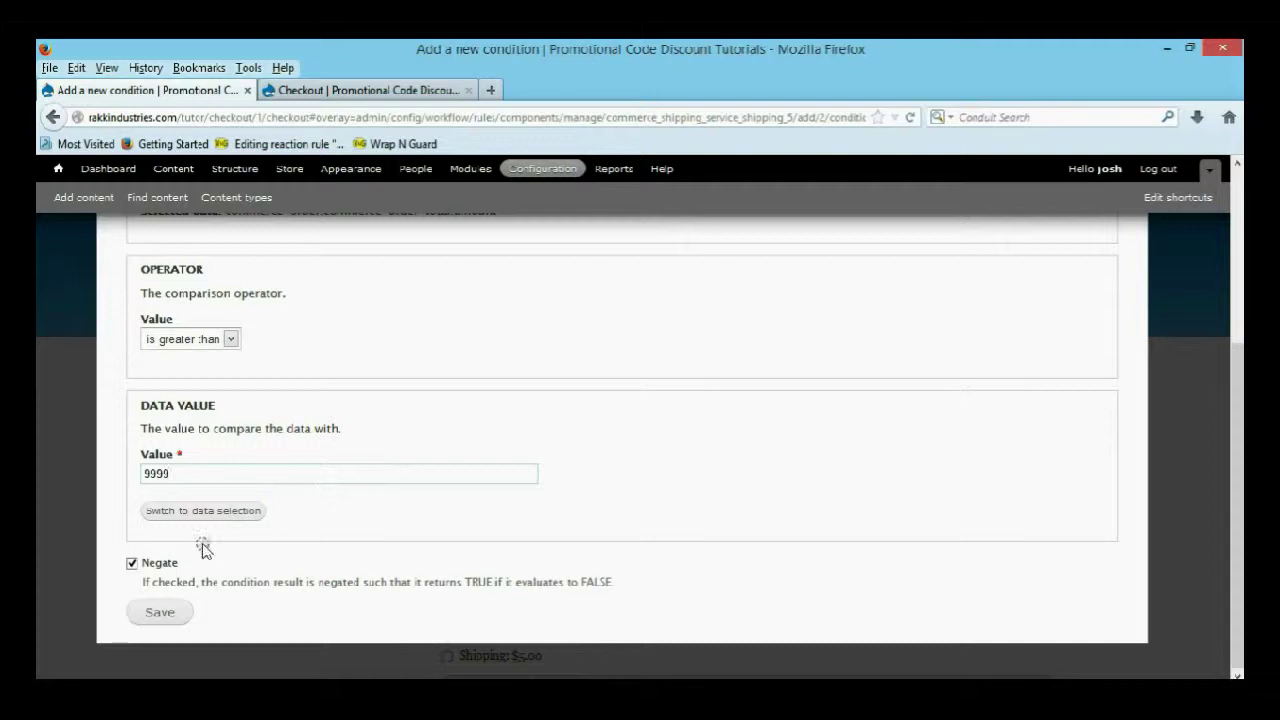
left_click(161, 613)
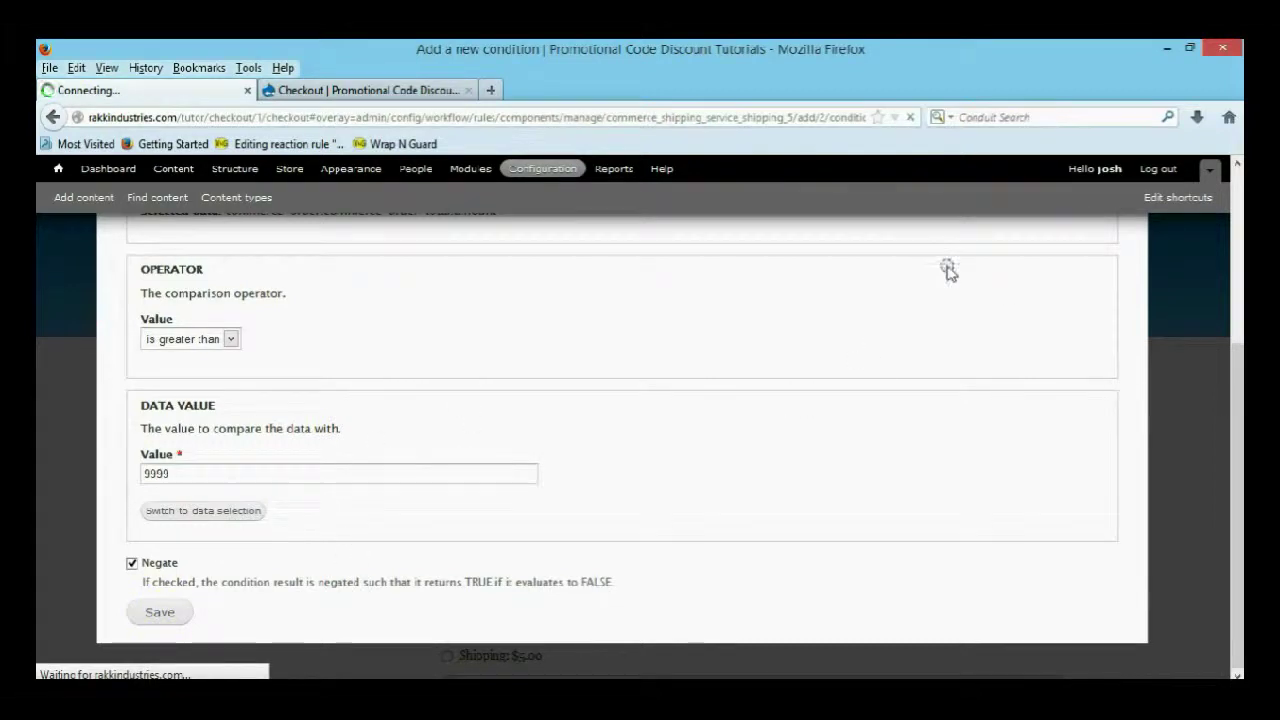
Step: Reload the checkout page so the new Rate Shipping 5 rule applies
left_click(394, 98)
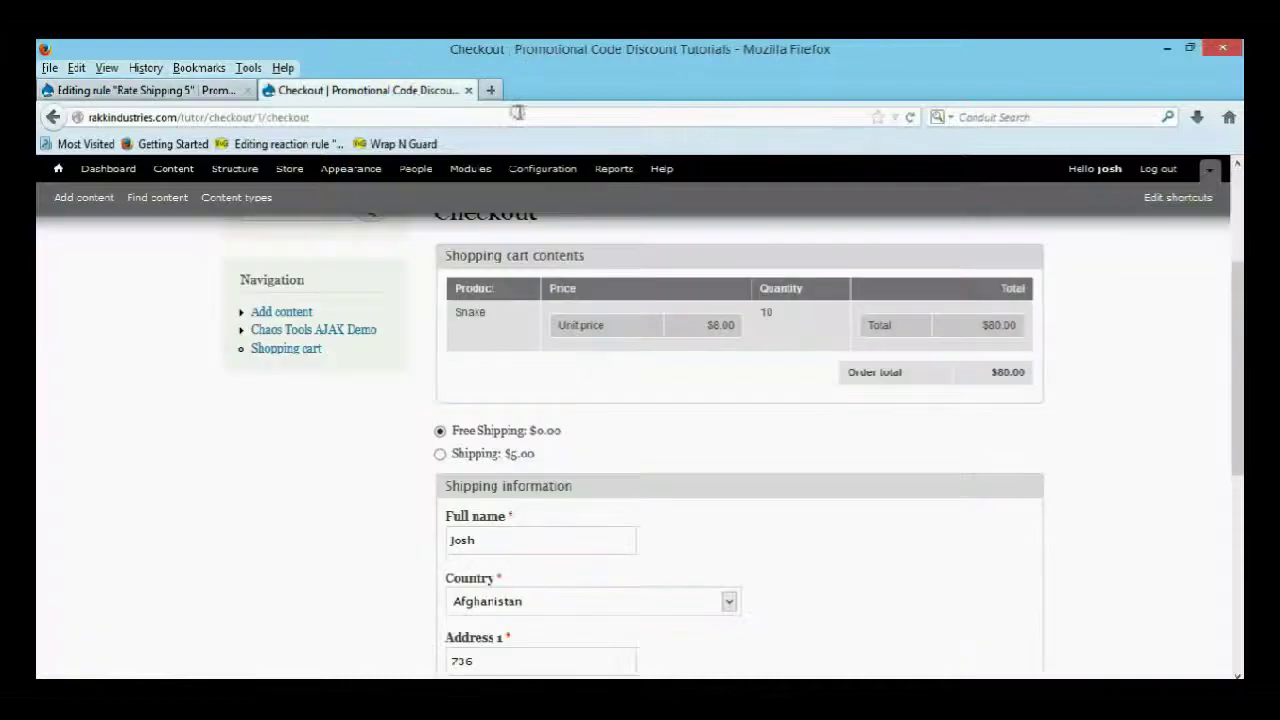
left_click(913, 117)
left_click_drag(490, 470, 414, 463)
scroll(366, 471, "up", 4)
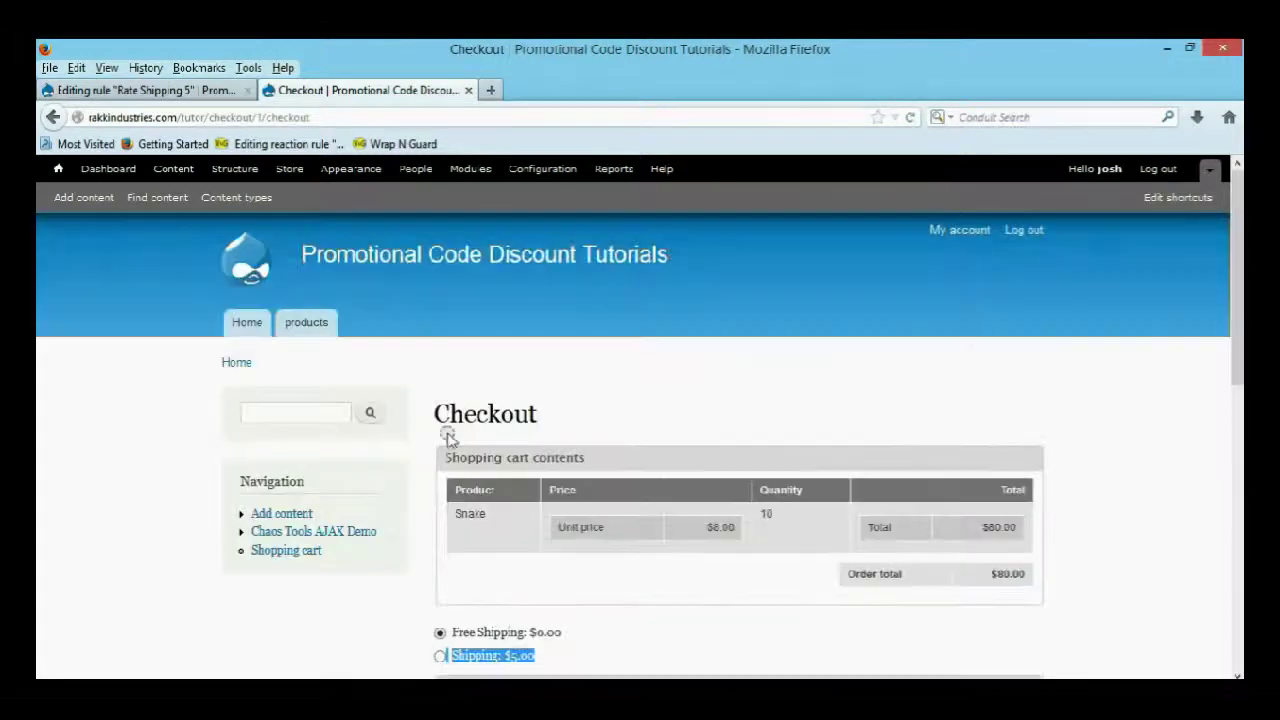
Step: Update the Snake quantity to 15 in the cart and check out the $120.00 order
left_click(307, 324)
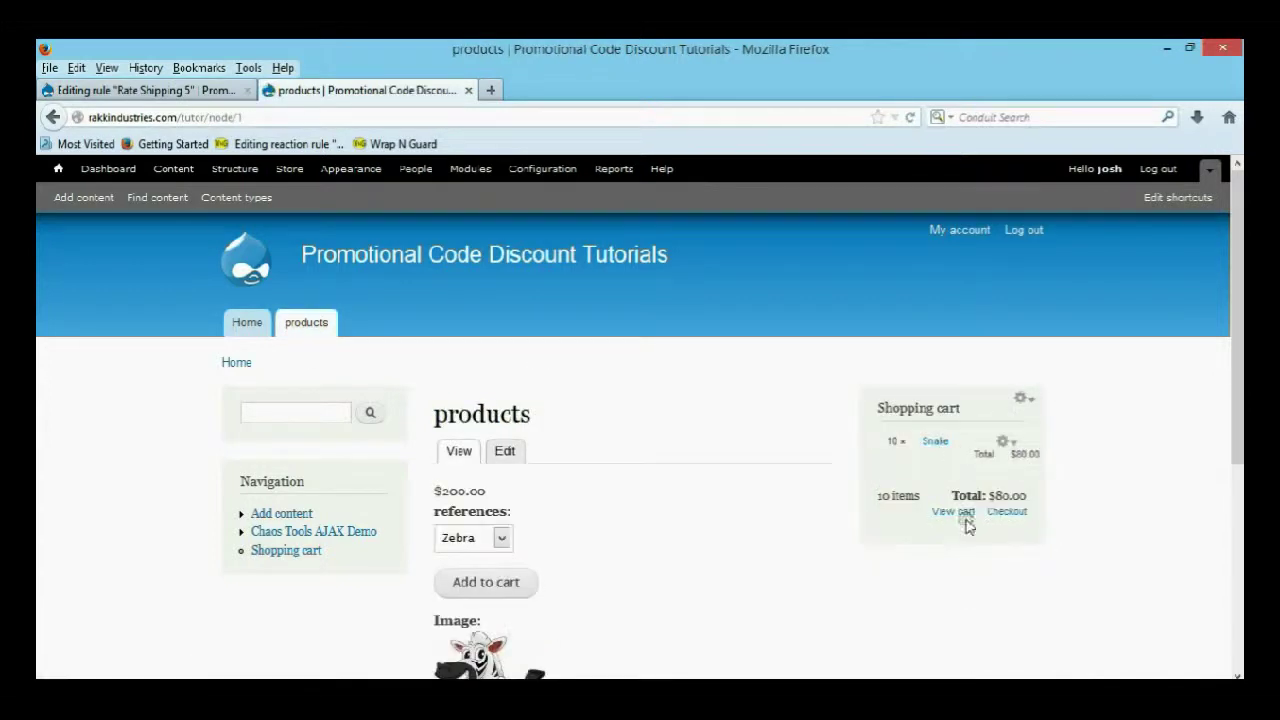
left_click(962, 514)
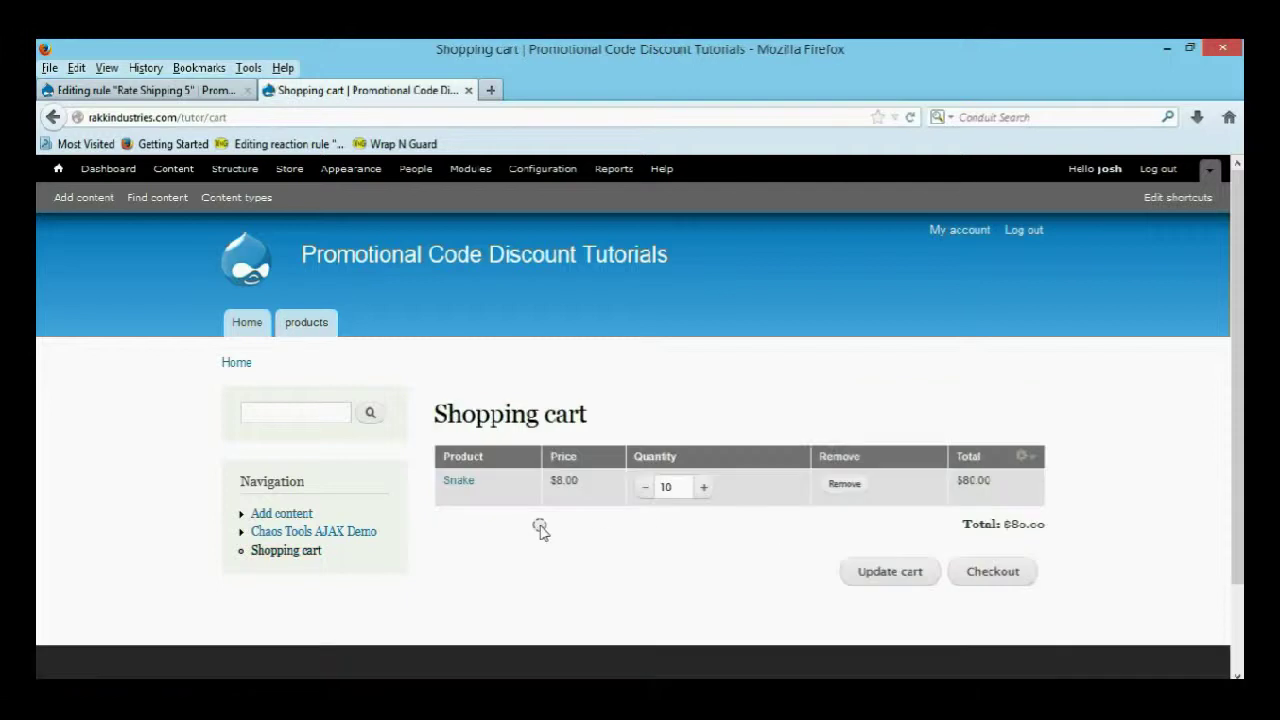
scroll(603, 517, "down", 3)
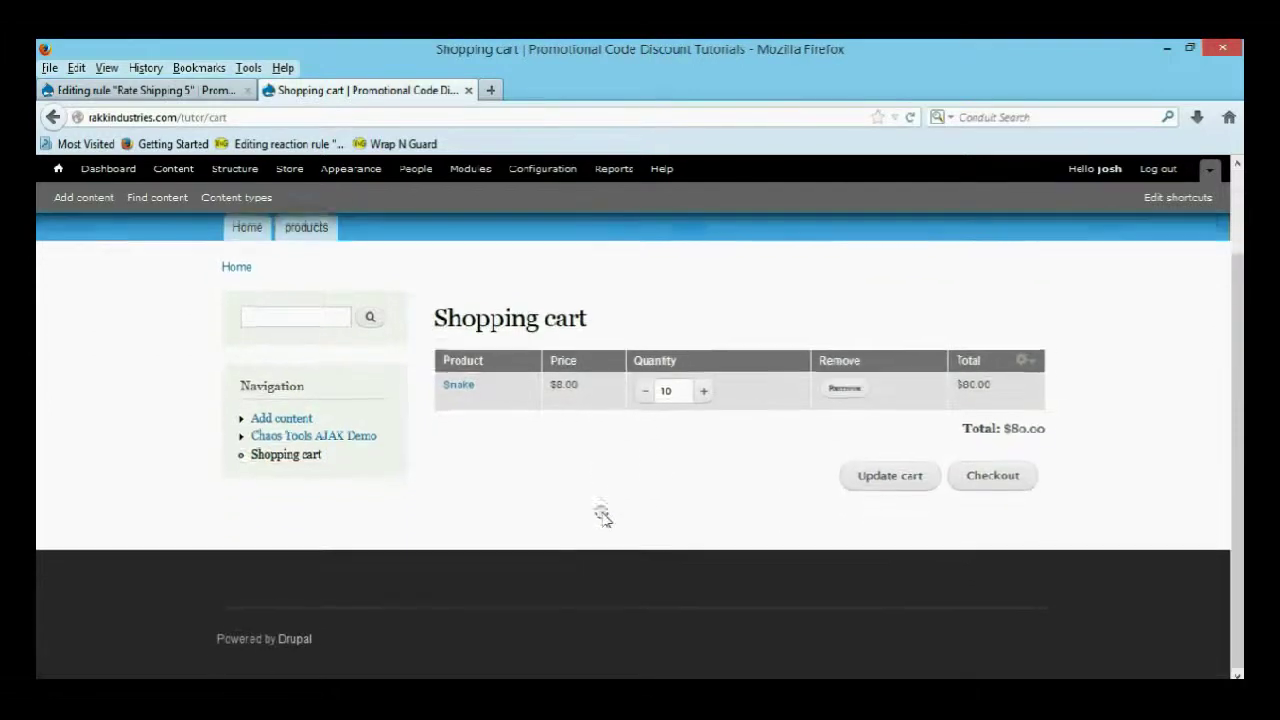
double_click(668, 389)
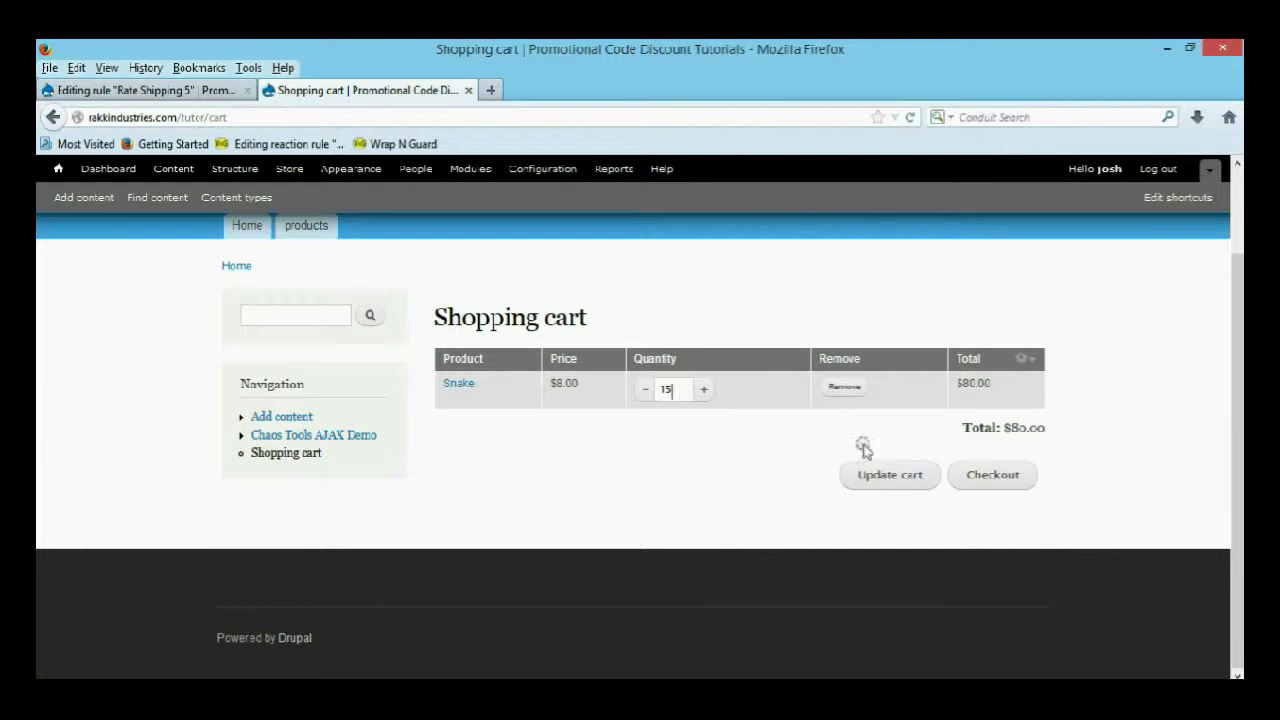
type("15")
left_click(885, 478)
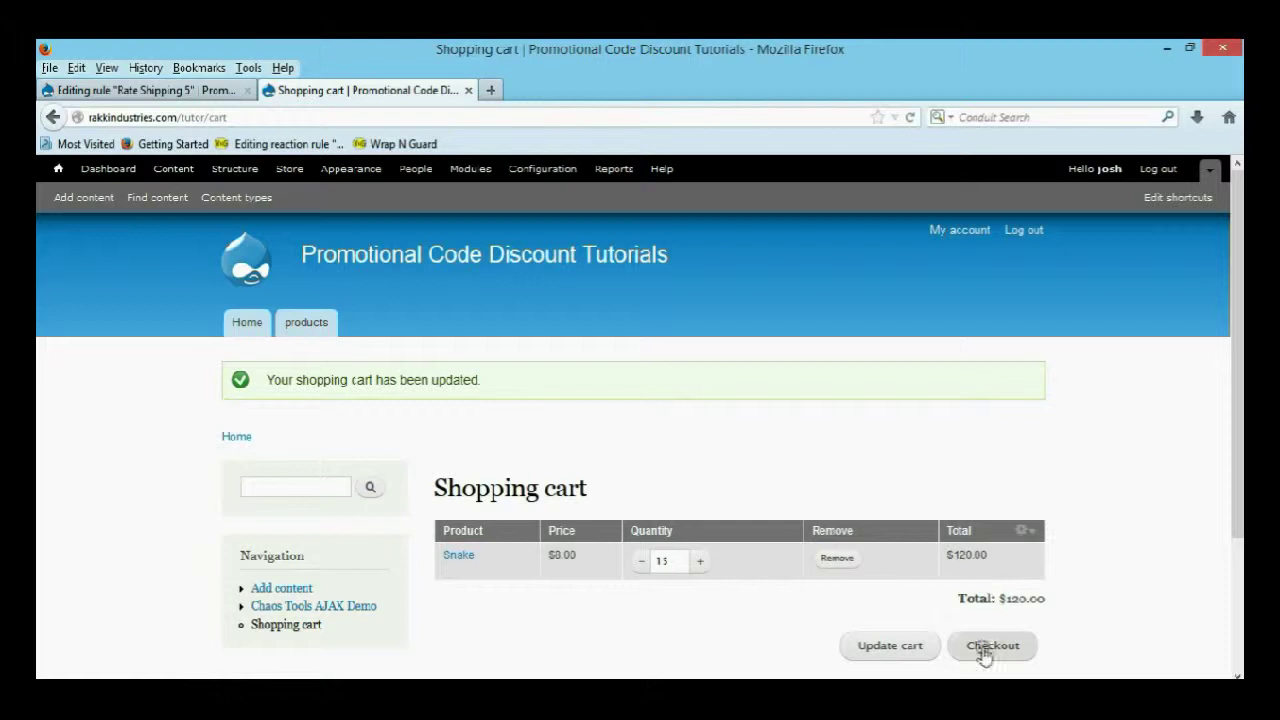
left_click(982, 648)
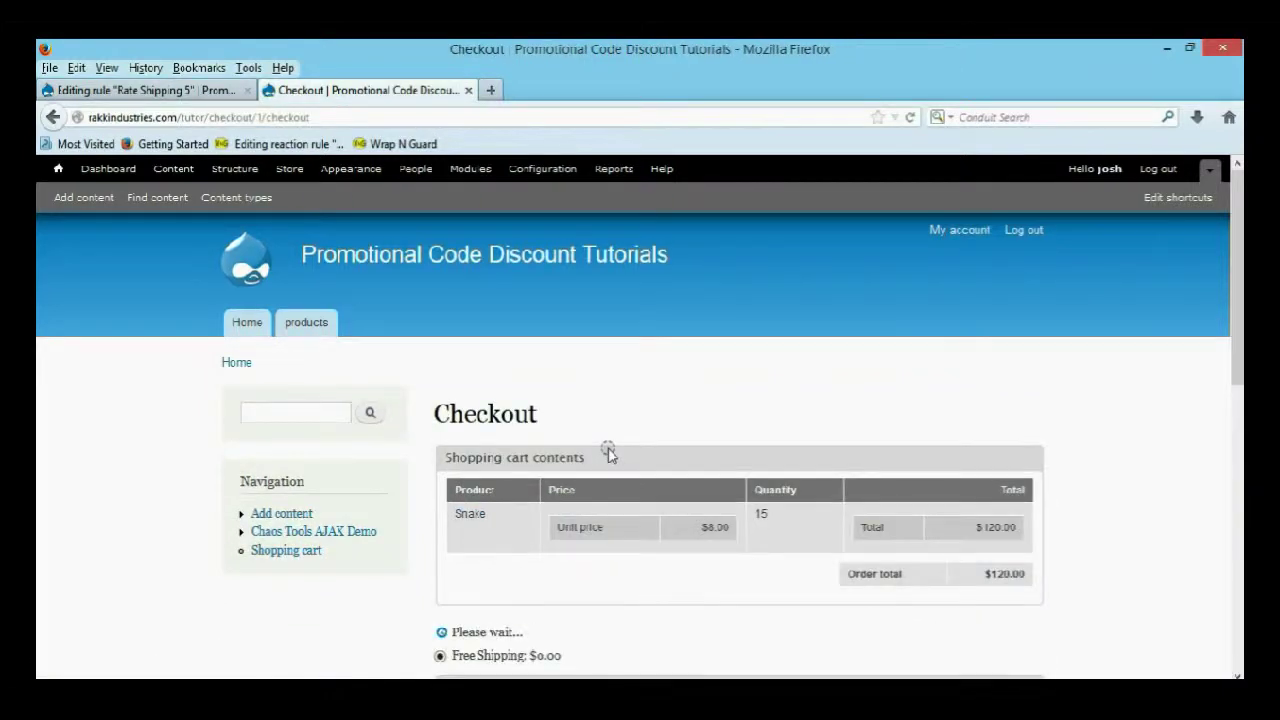
scroll(608, 452, "down", 2)
left_click(583, 530)
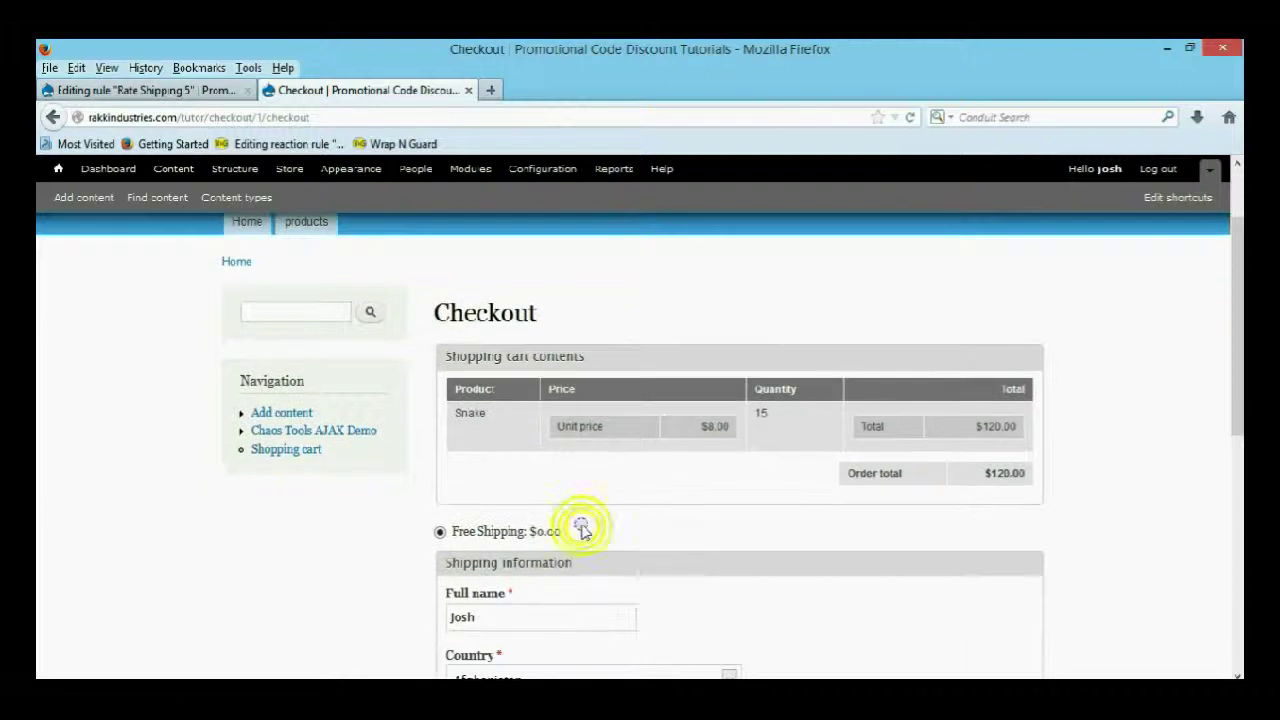
scroll(583, 530, "up", 2)
scroll(583, 530, "down", 4)
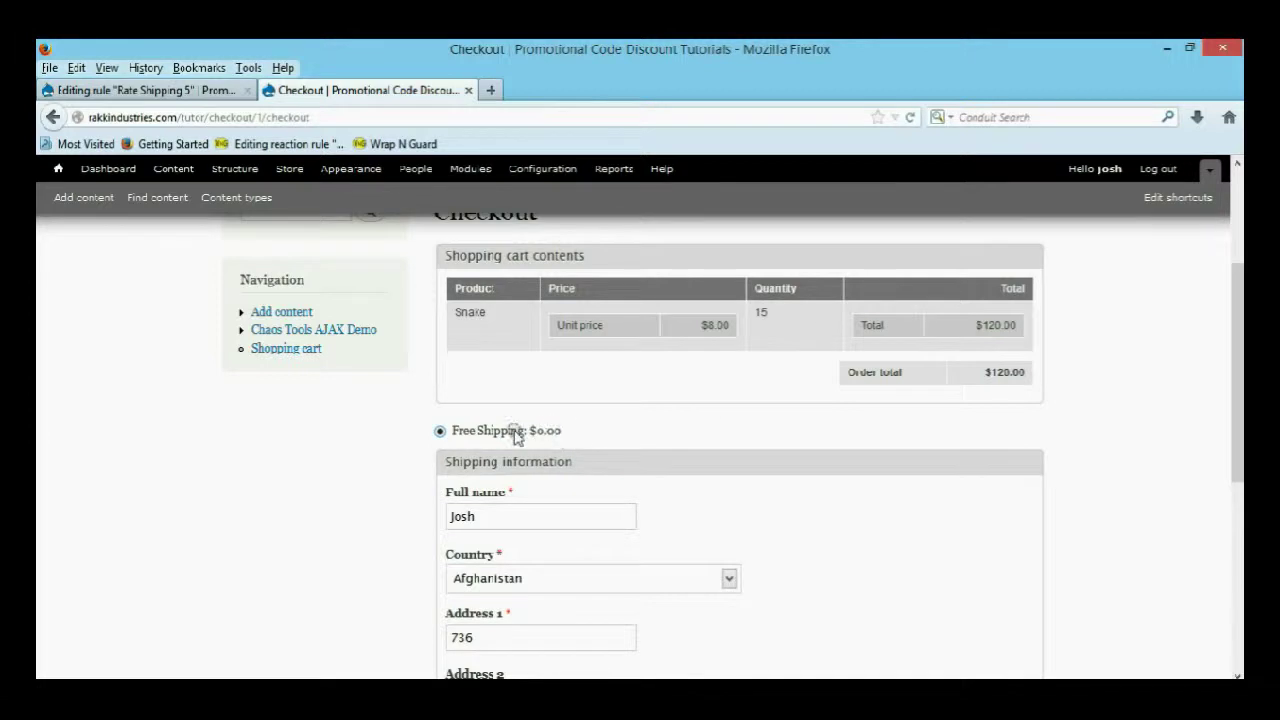
Step: From Store > Configuration > Shipping, open the Free Shipping service's rule component
left_click(214, 91)
scroll(329, 466, "down", 4)
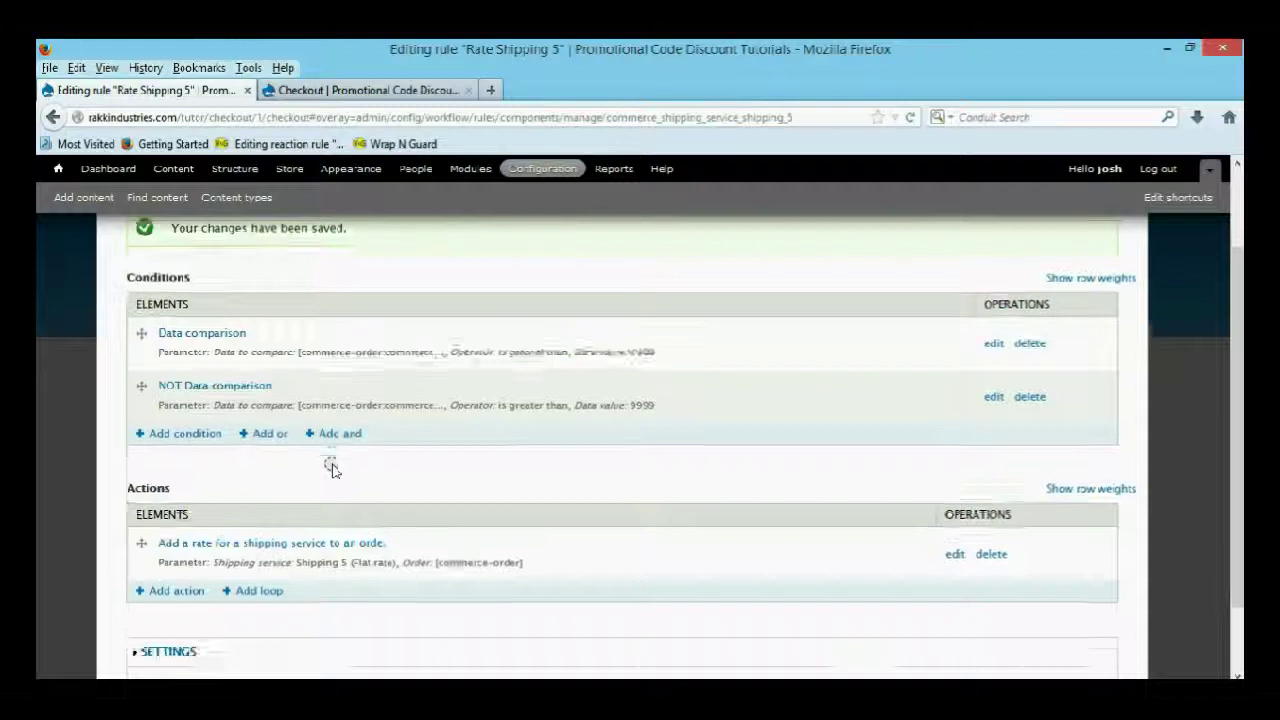
scroll(403, 341, "up", 5)
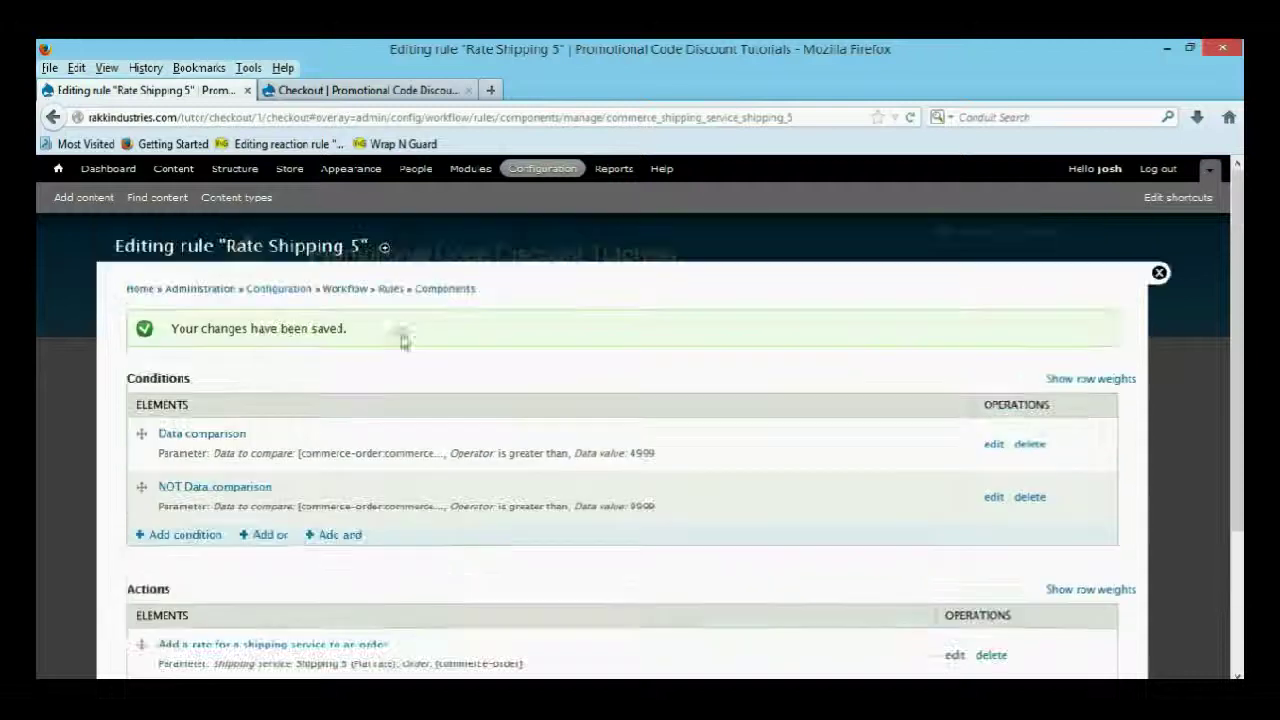
left_click(289, 168)
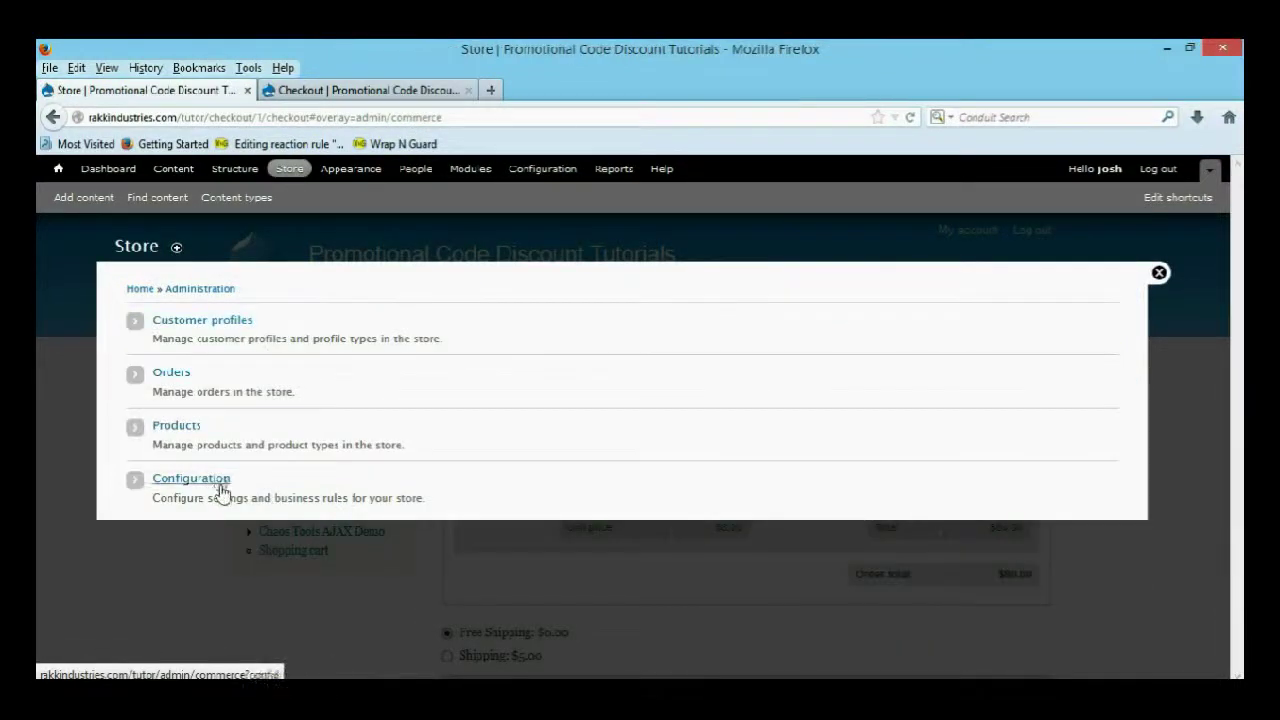
left_click(220, 482)
scroll(200, 540, "down", 1)
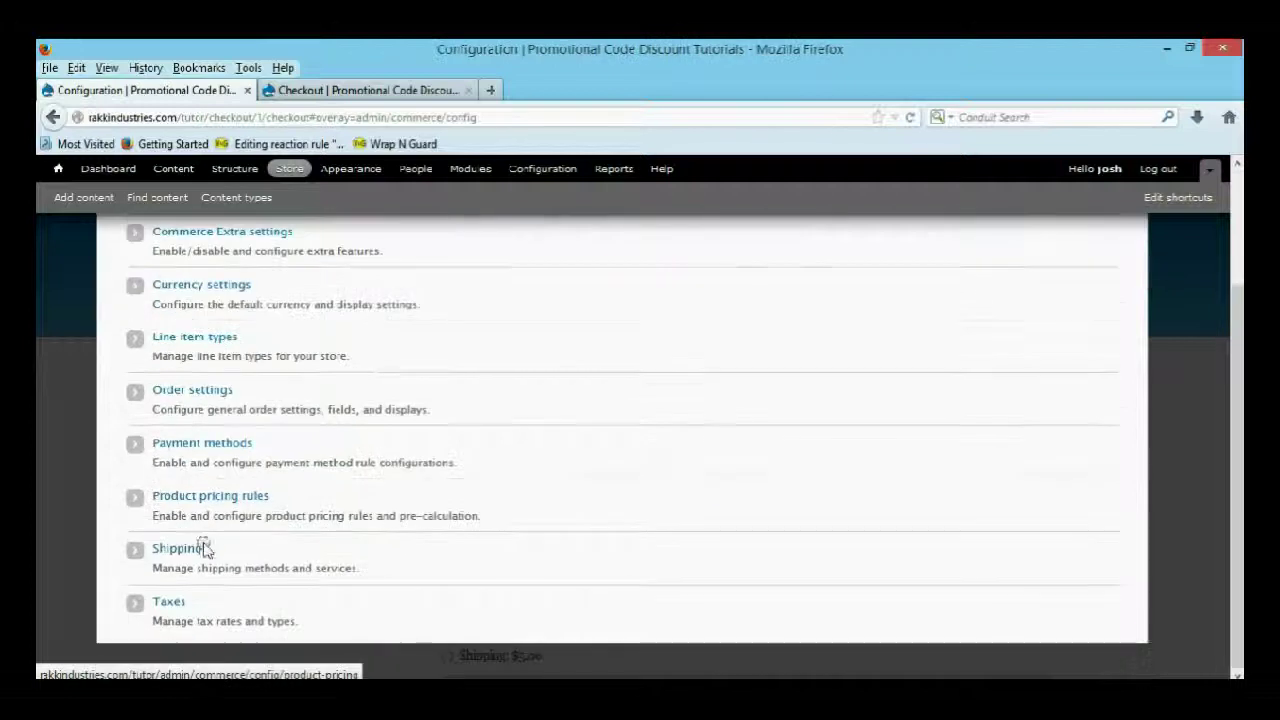
left_click(190, 550)
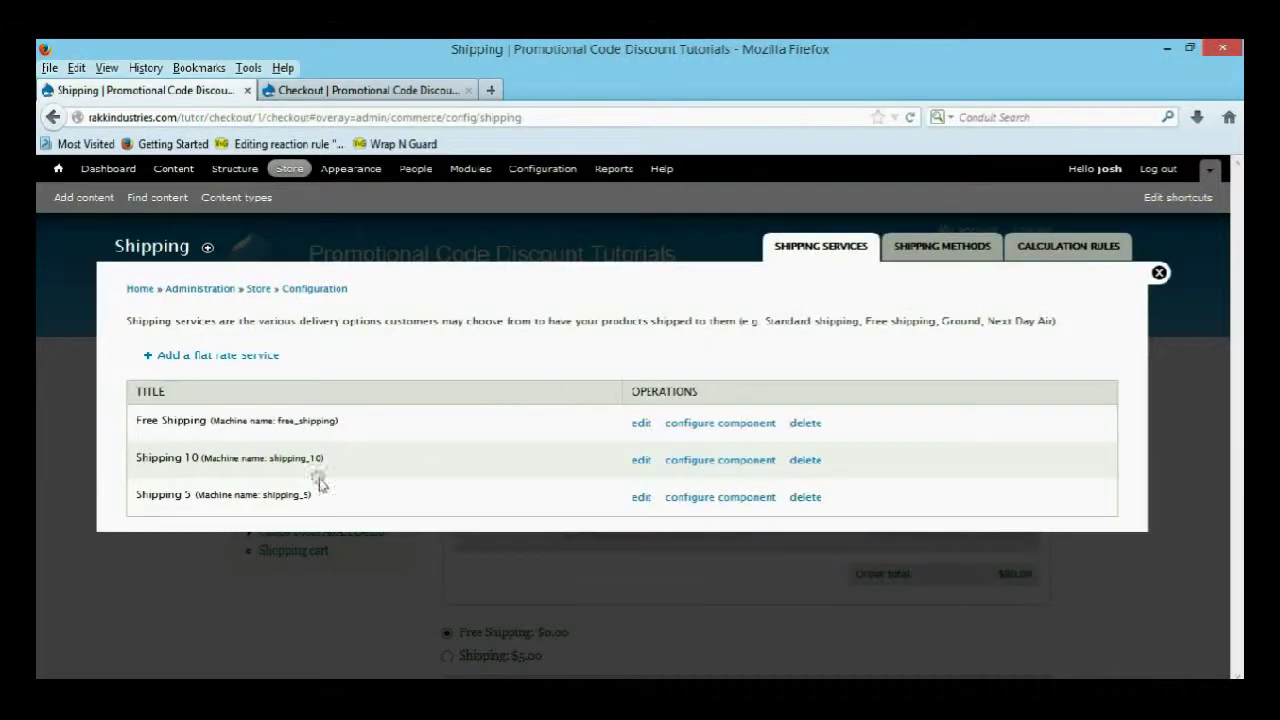
left_click_drag(141, 420, 177, 420)
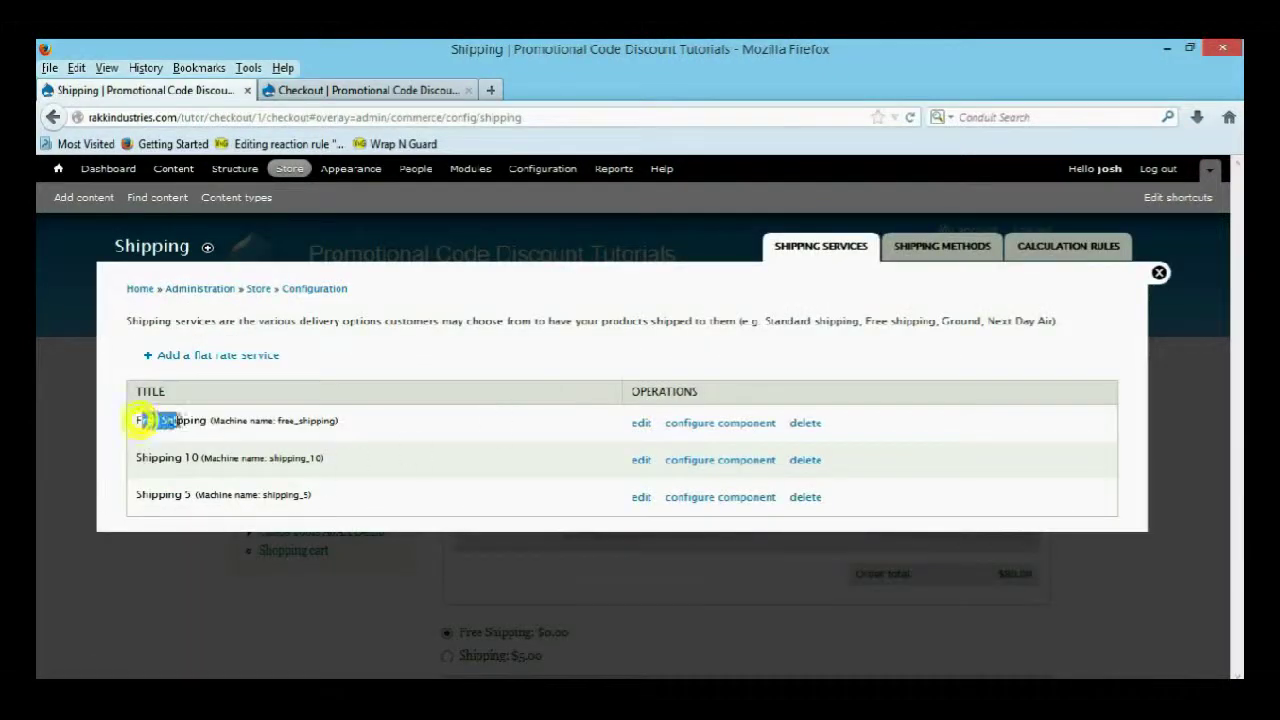
left_click(714, 424)
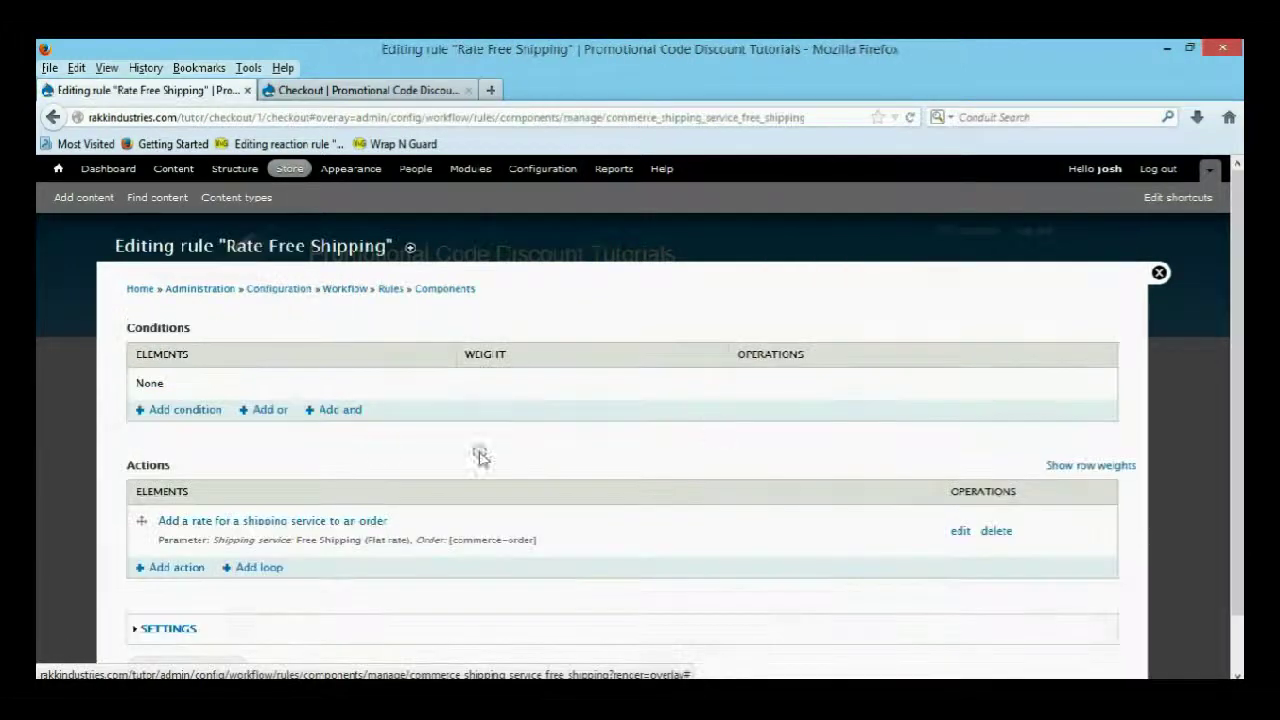
Step: Add a Data comparison condition on commerce-order:commerce-order-total:amount to the Free Shipping rule
left_click(185, 411)
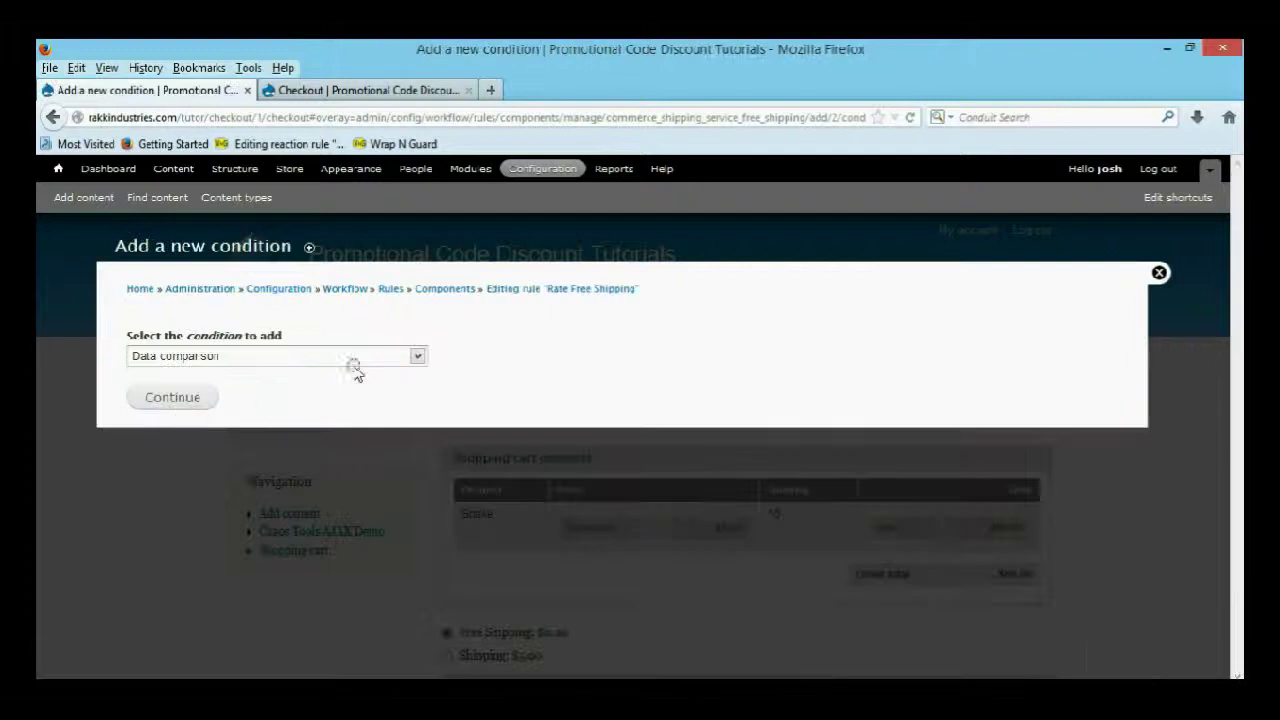
left_click(348, 357)
left_click(337, 334)
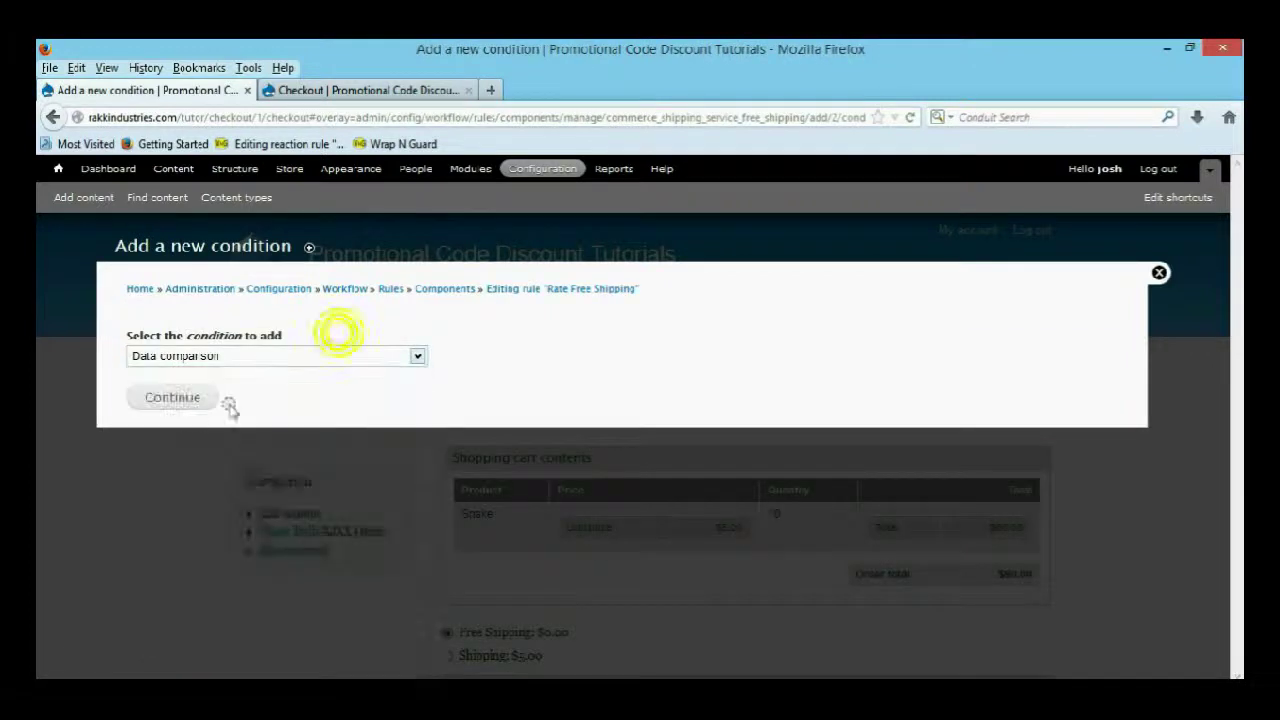
left_click(180, 400)
left_click(397, 436)
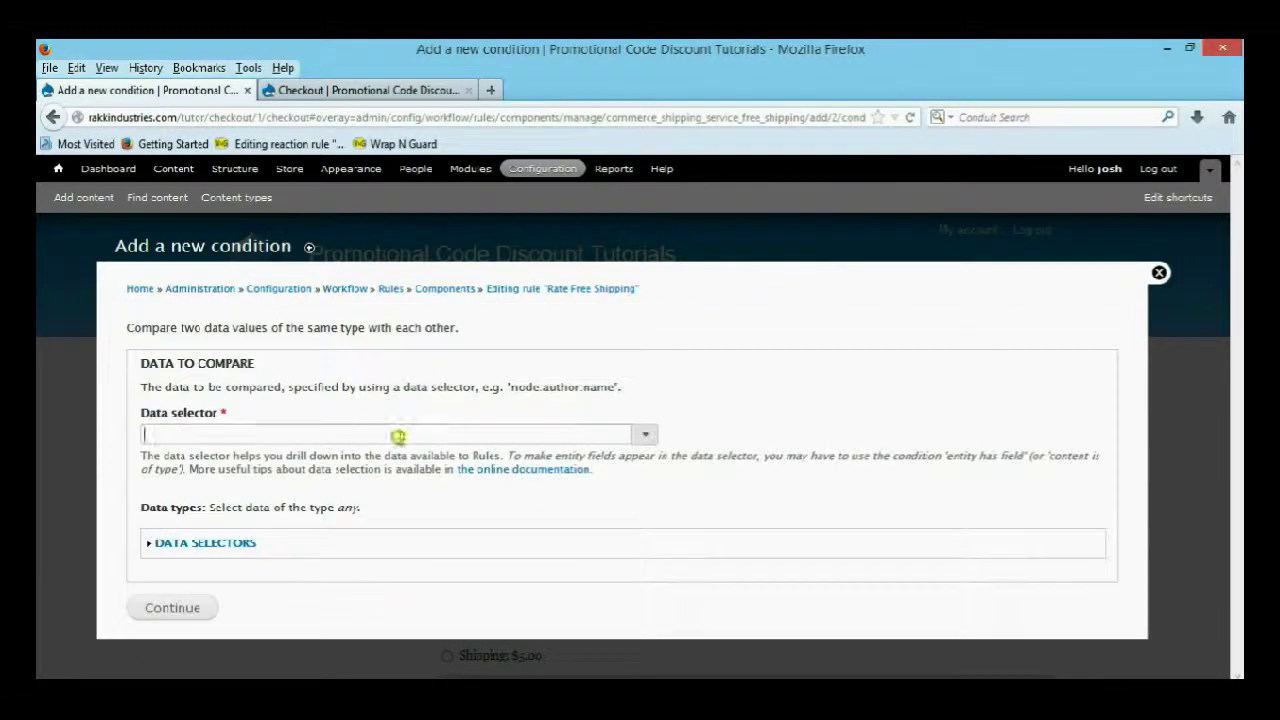
left_click(366, 509)
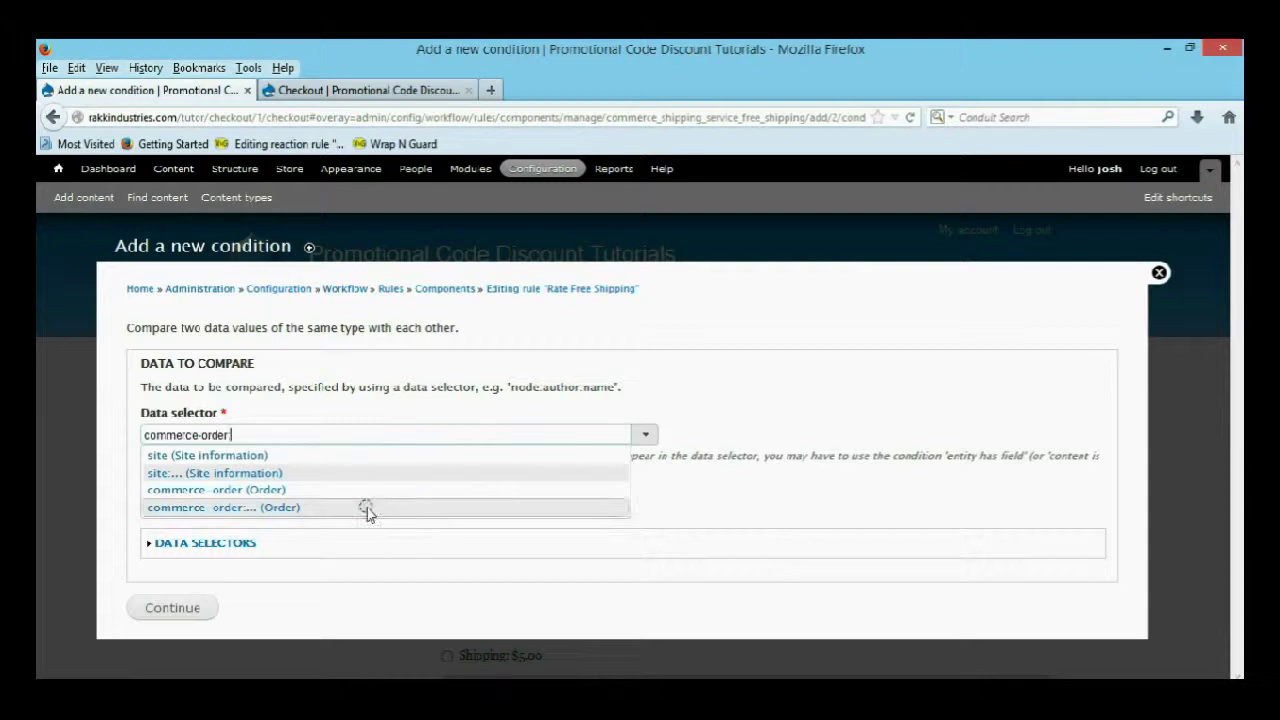
scroll(370, 580, "down", 3)
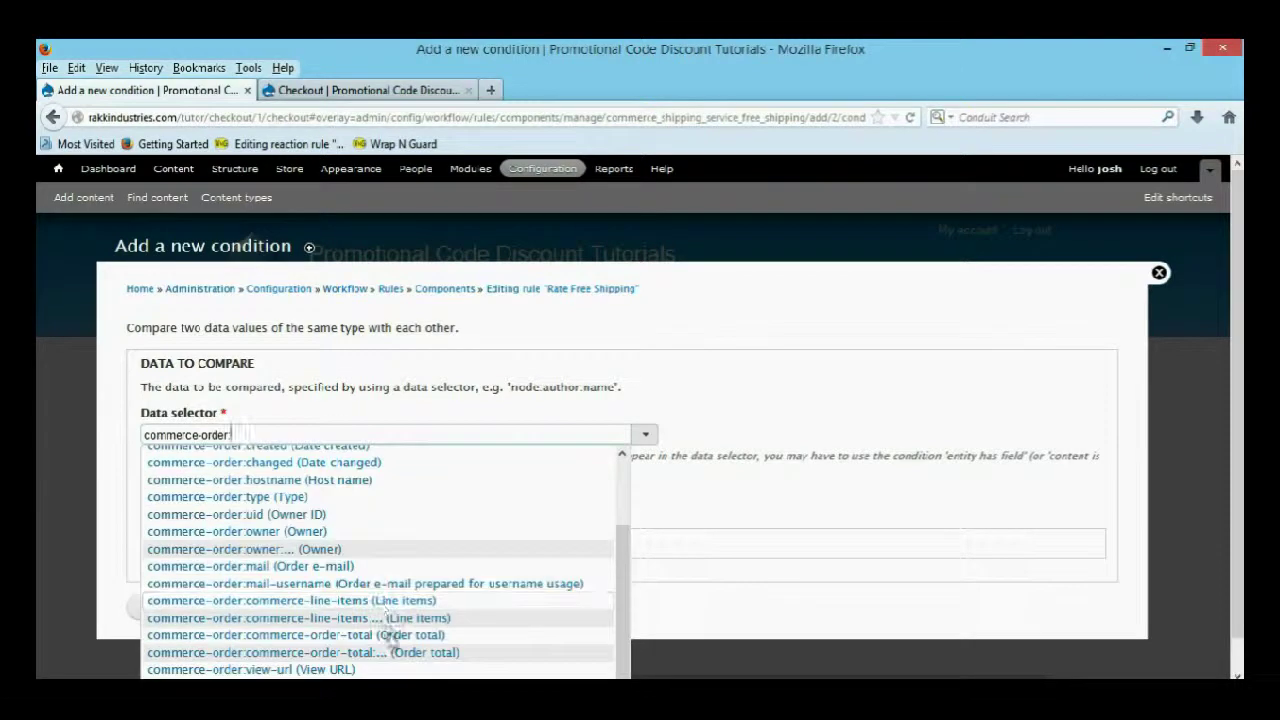
left_click(395, 652)
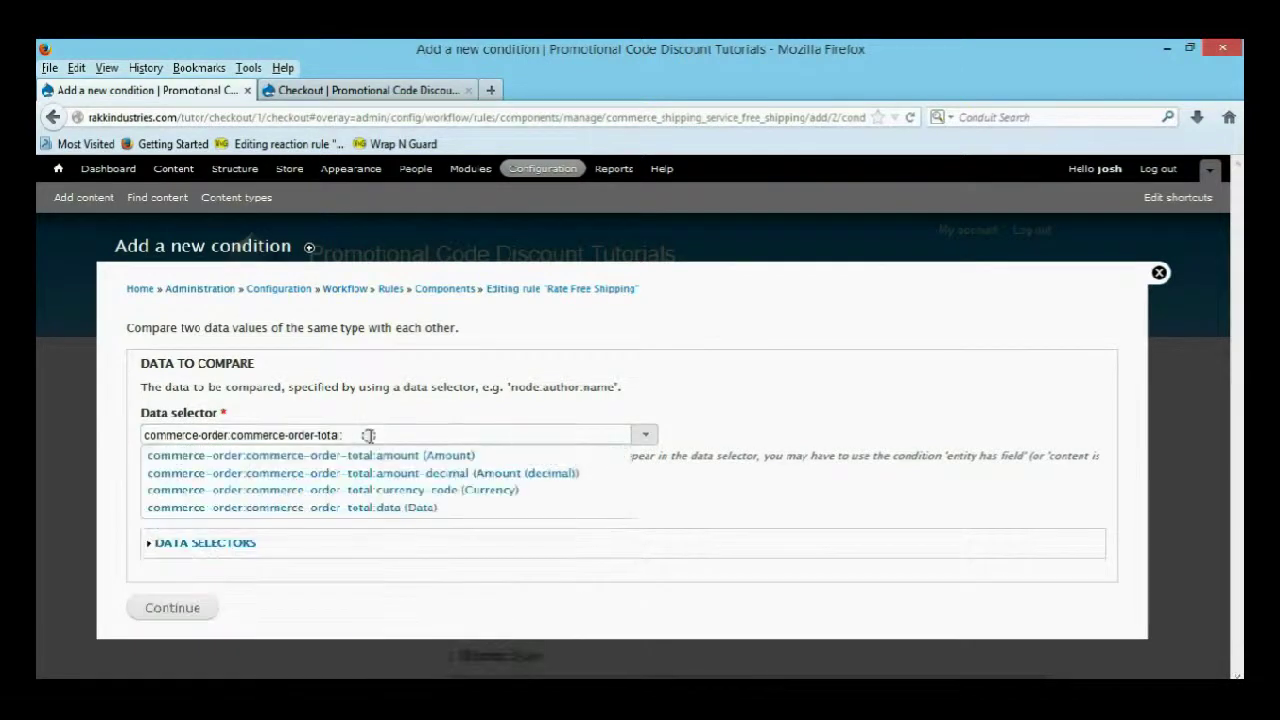
left_click(381, 456)
left_click(196, 610)
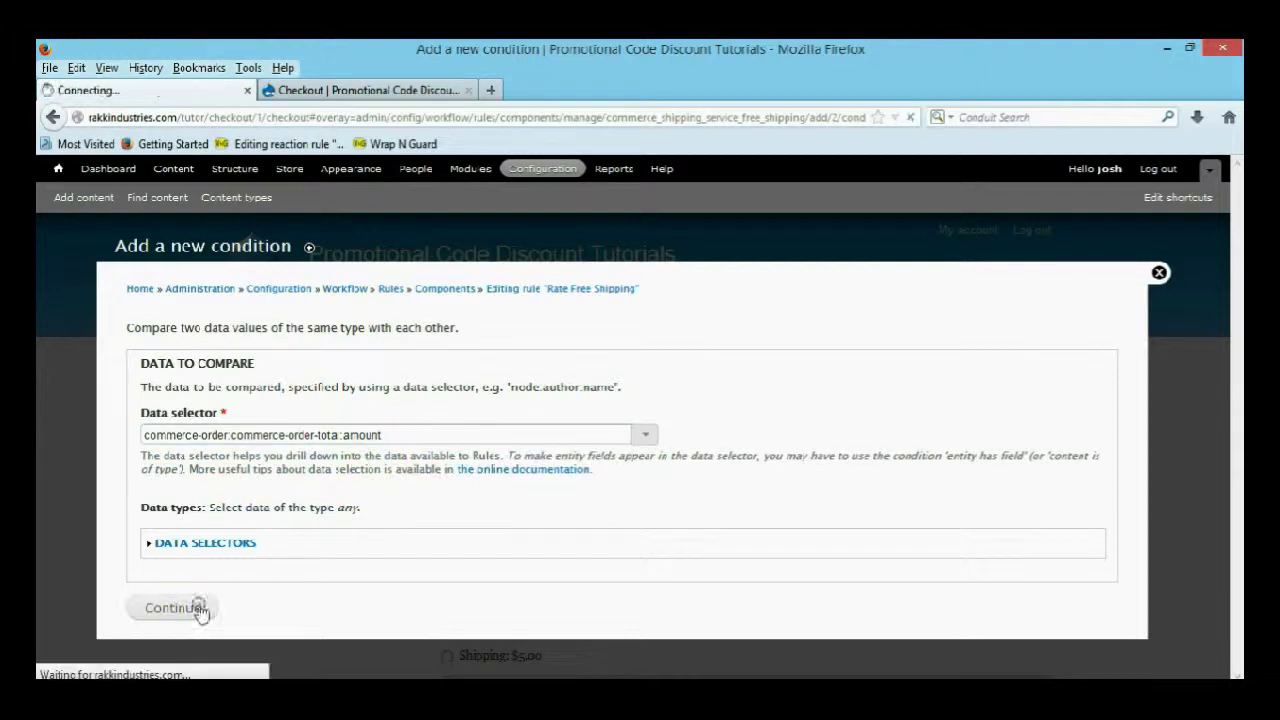
Step: Set the operator to 'is greater than' with direct input 9999 and save the condition
scroll(310, 540, "down", 2)
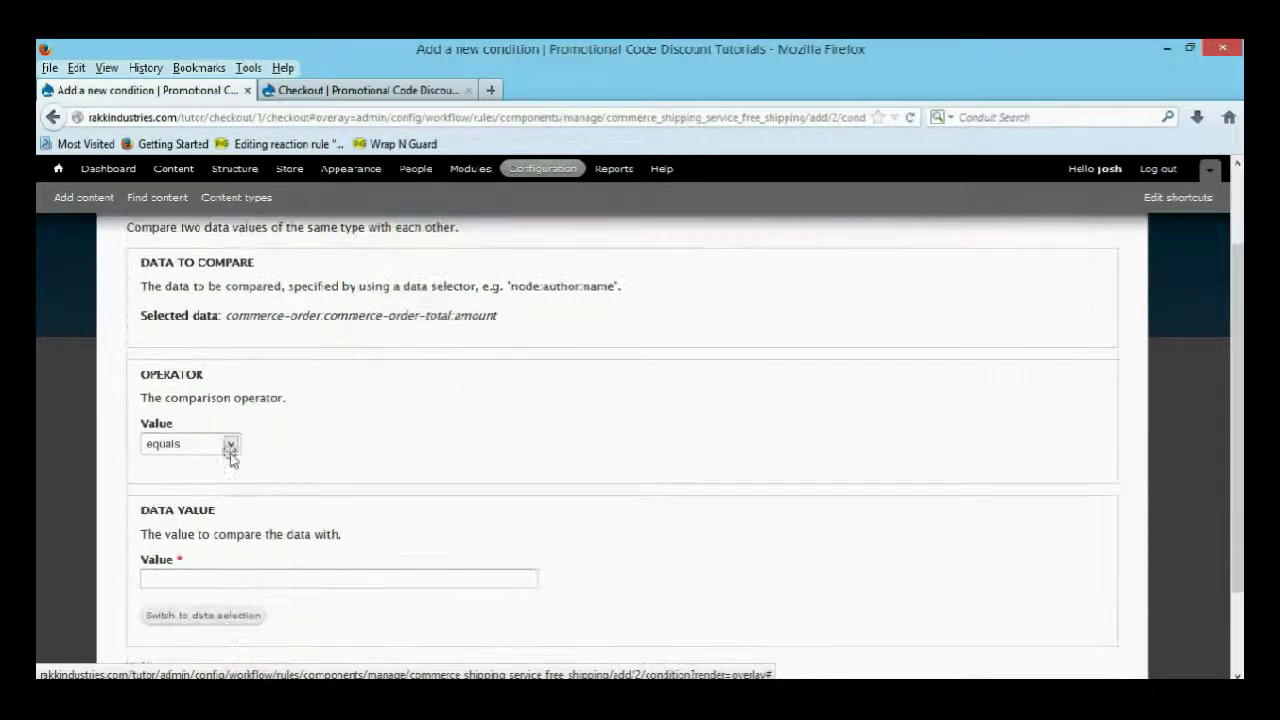
left_click(222, 445)
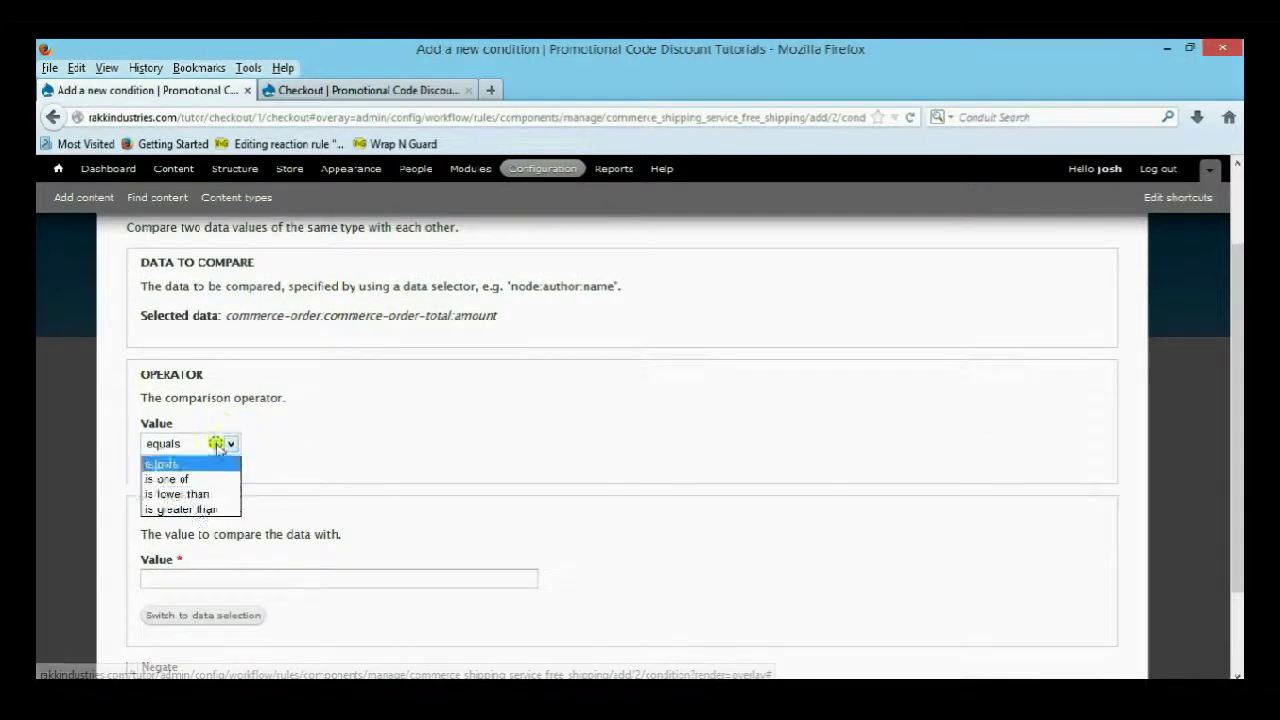
left_click(215, 510)
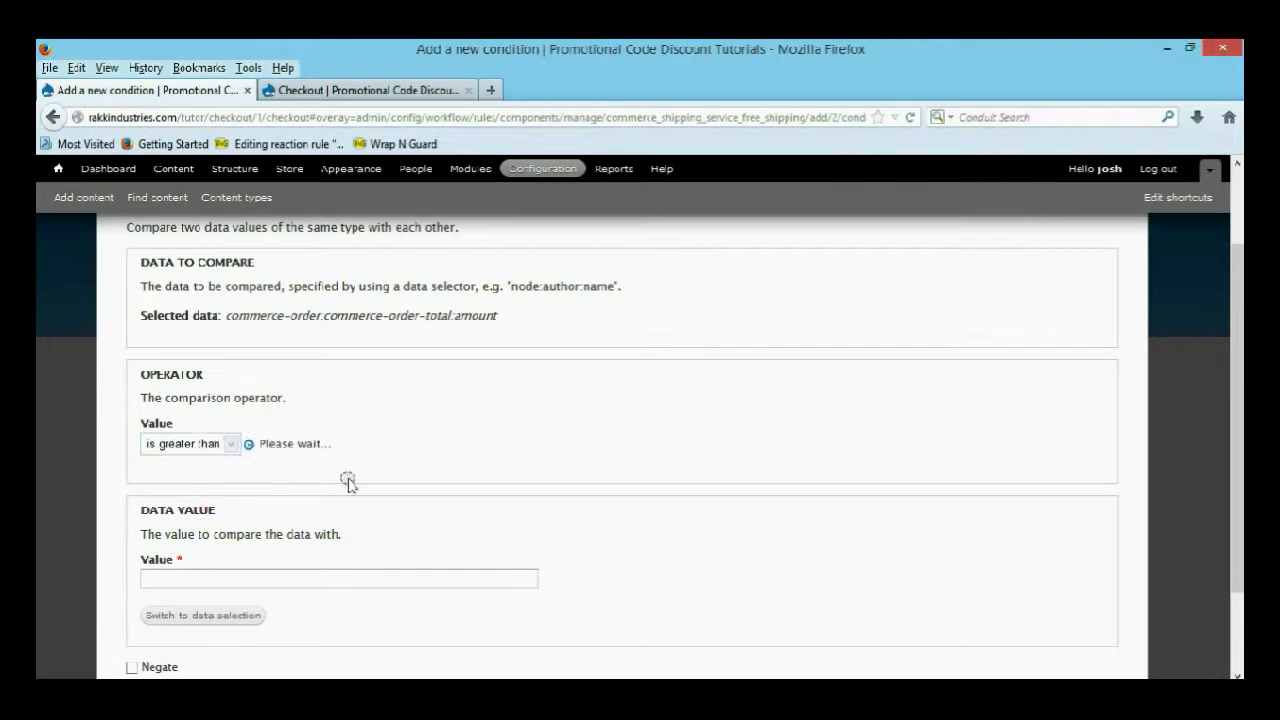
scroll(375, 520, "down", 5)
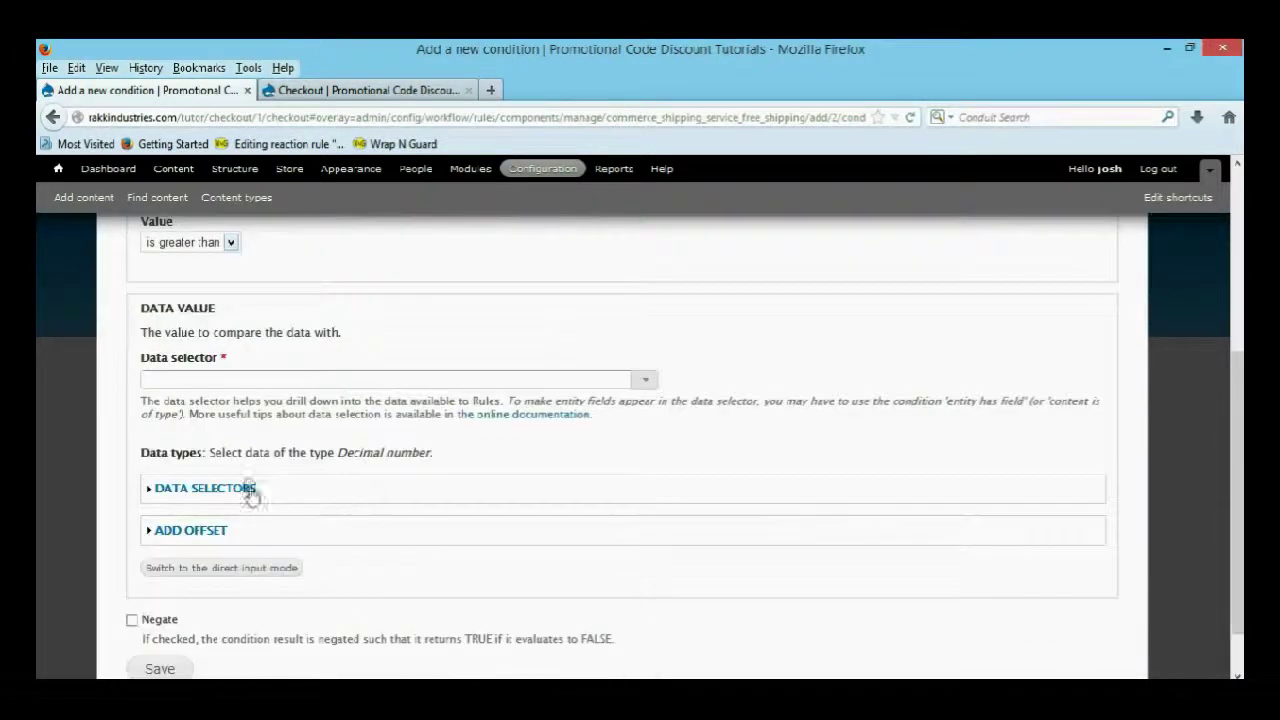
left_click(228, 572)
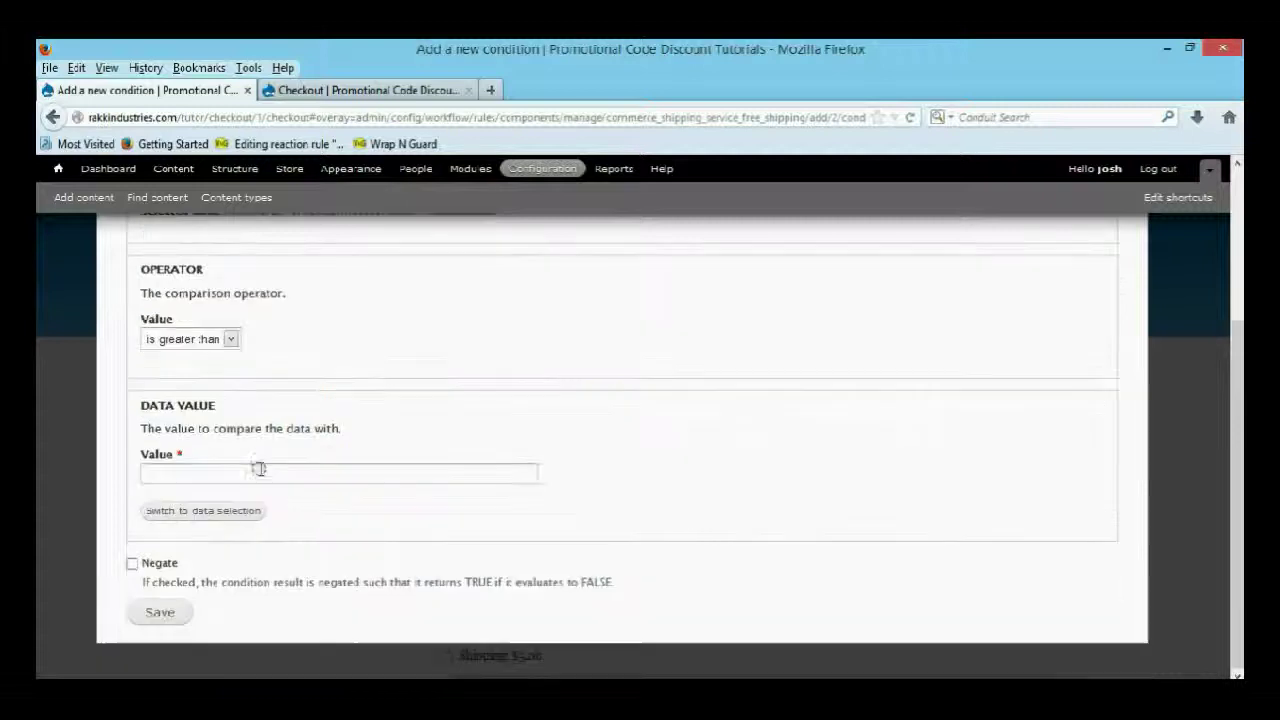
left_click(258, 476)
type("9999")
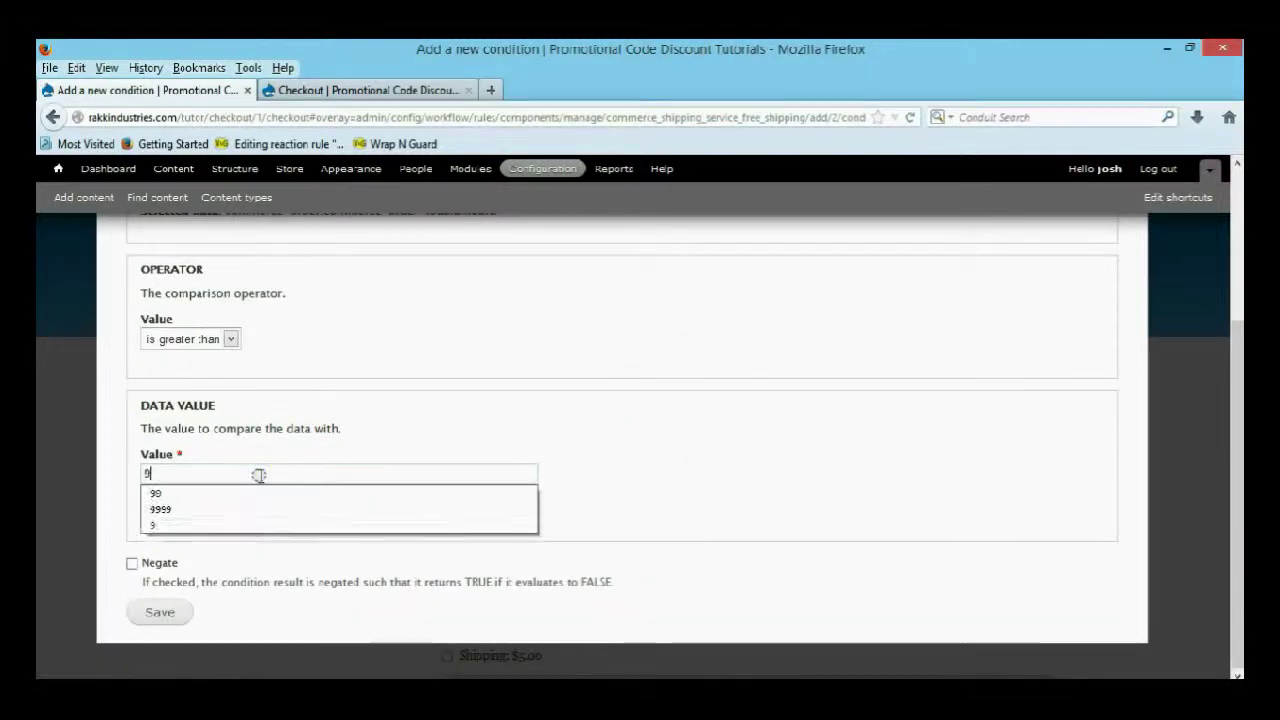
left_click(565, 352)
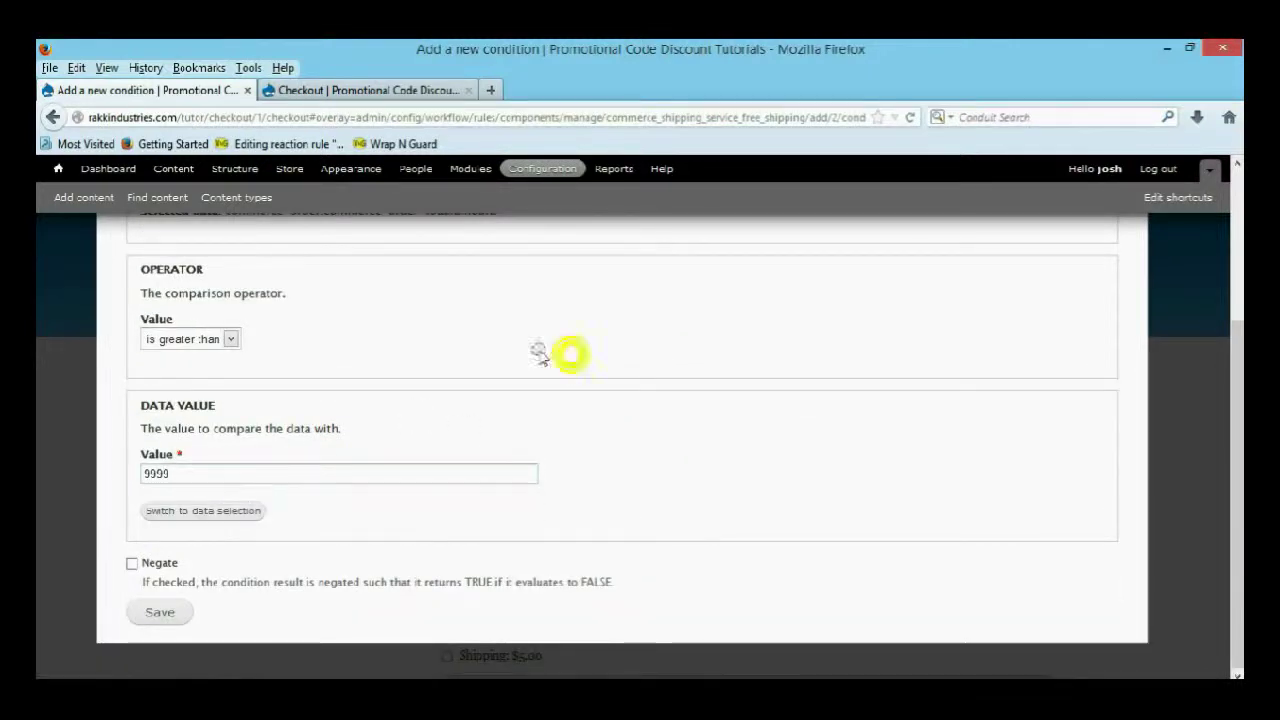
left_click(162, 613)
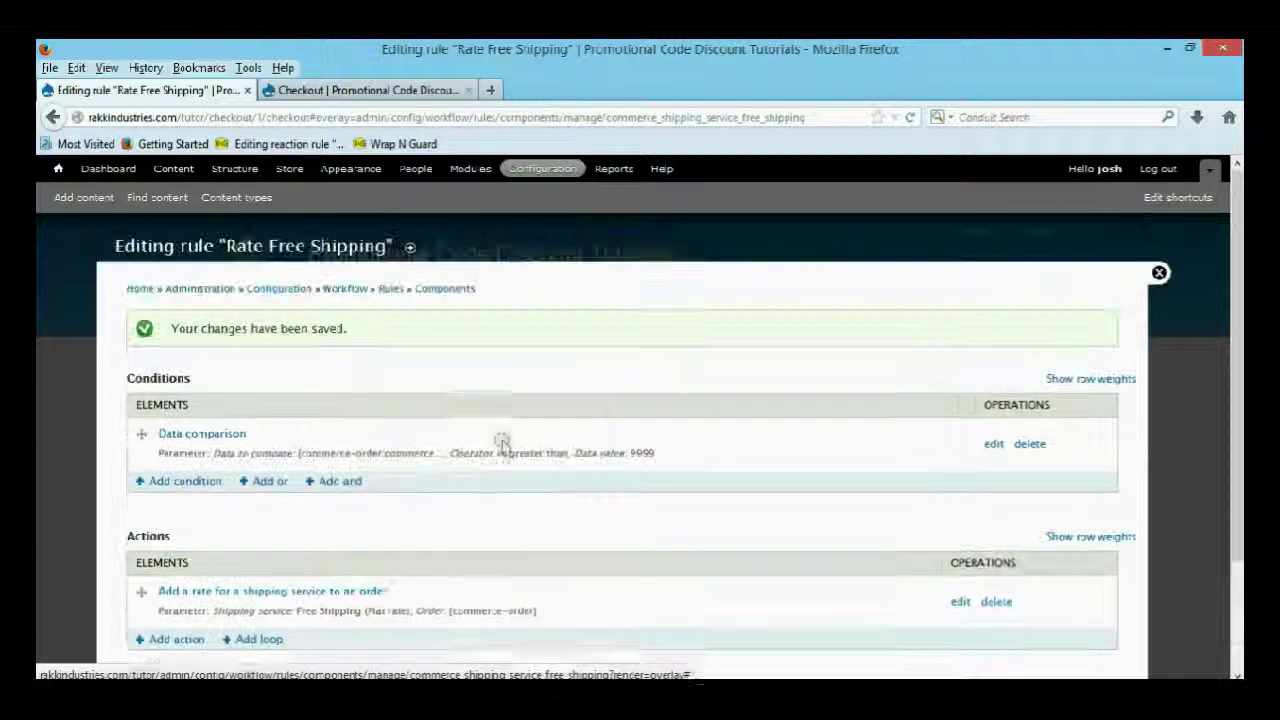
Step: In the storefront shopping cart, reduce the Snake quantity to 10
left_click(418, 93)
scroll(847, 308, "up", 3)
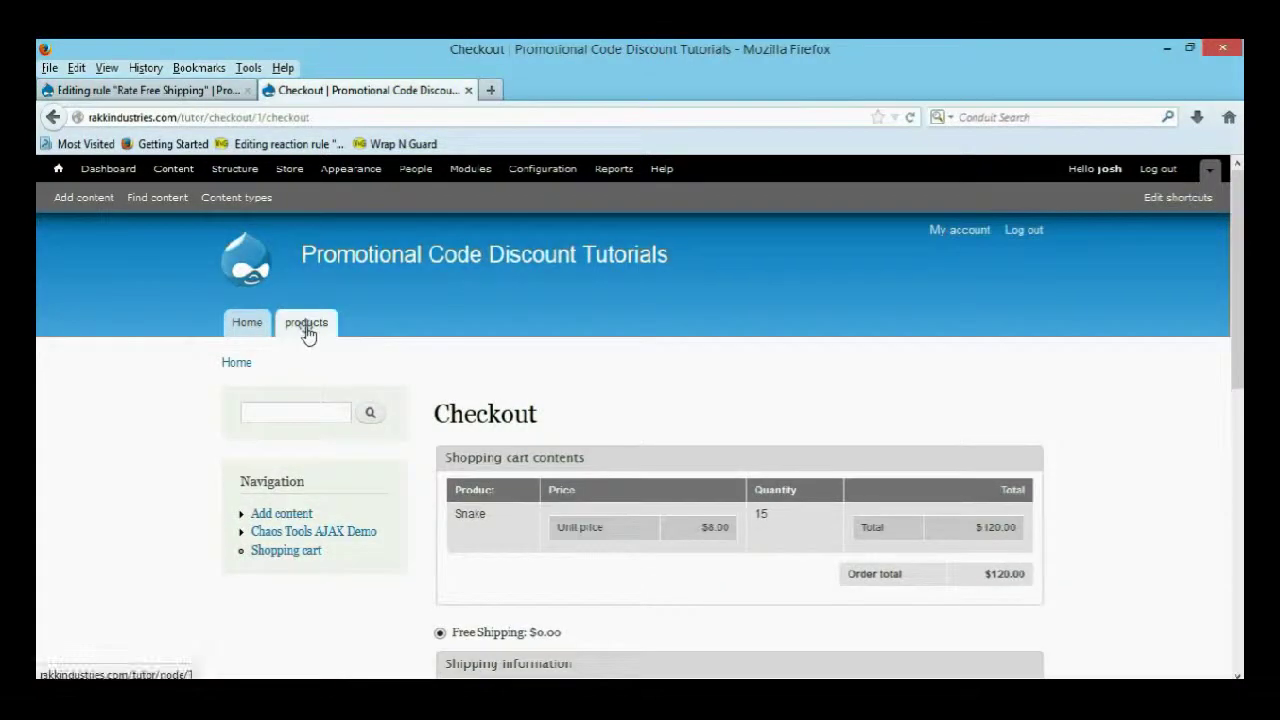
left_click(306, 330)
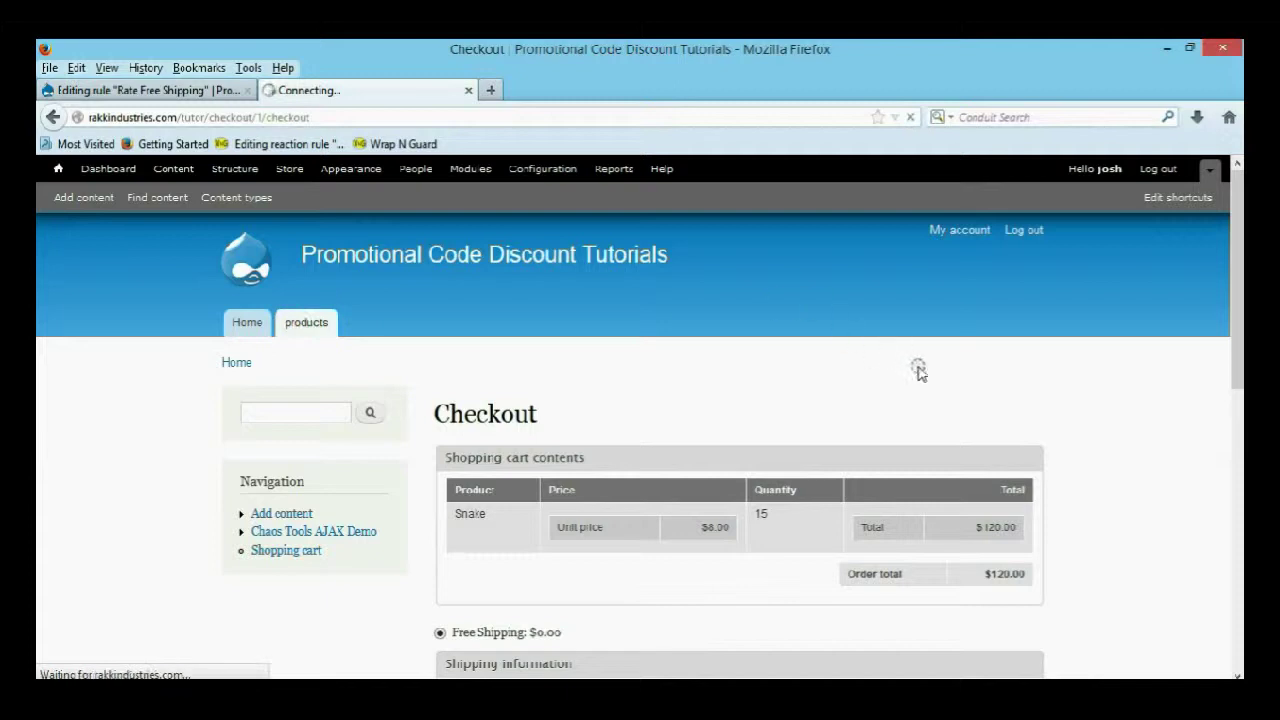
left_click(956, 512)
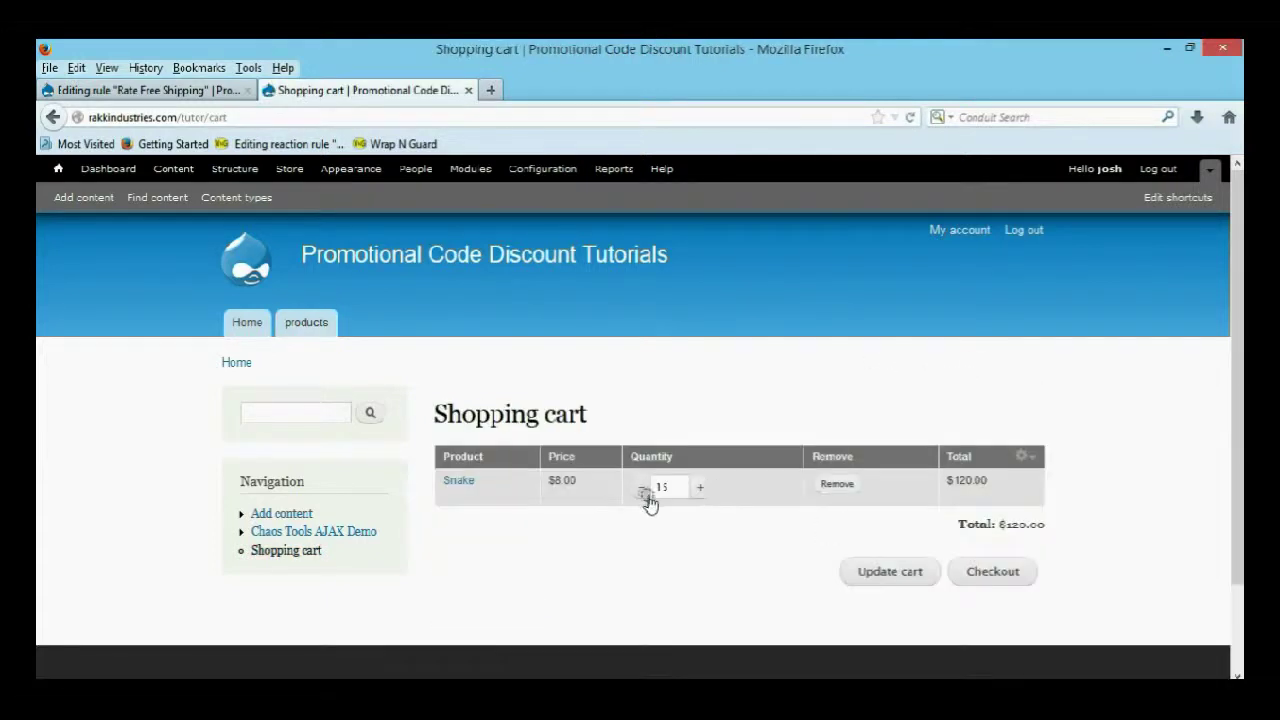
left_click(643, 490)
left_click(643, 490)
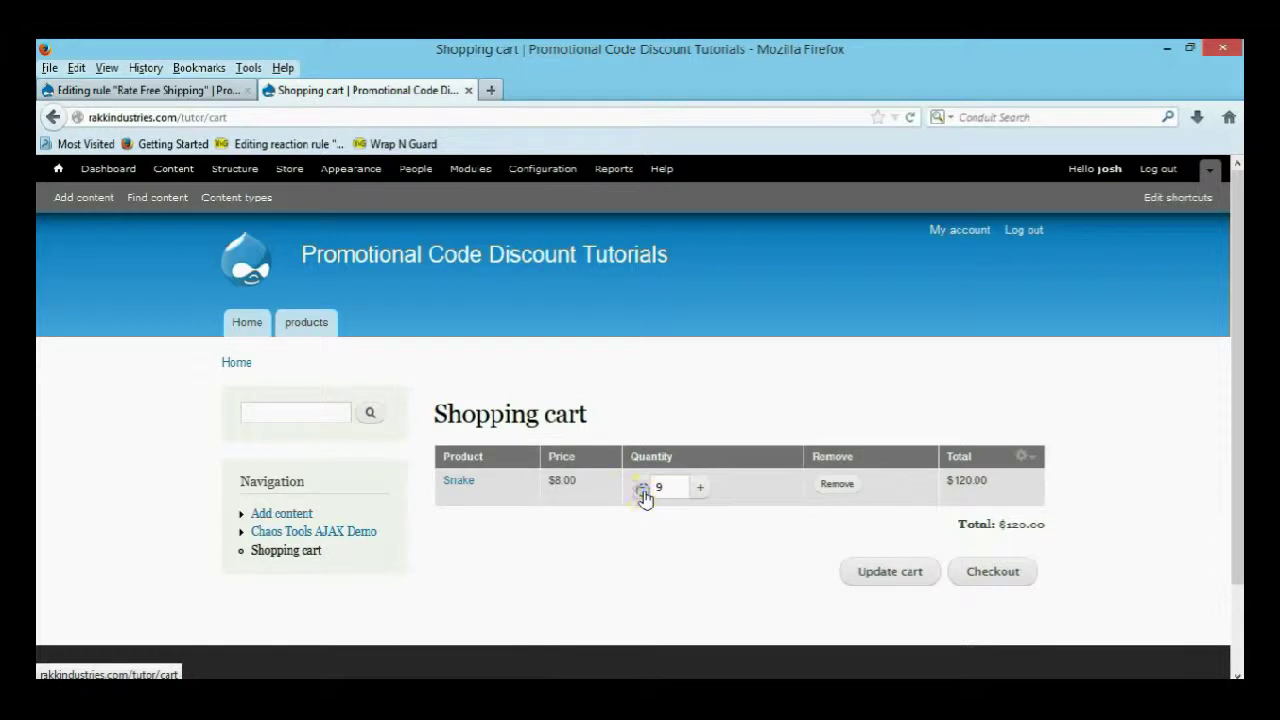
left_click(700, 487)
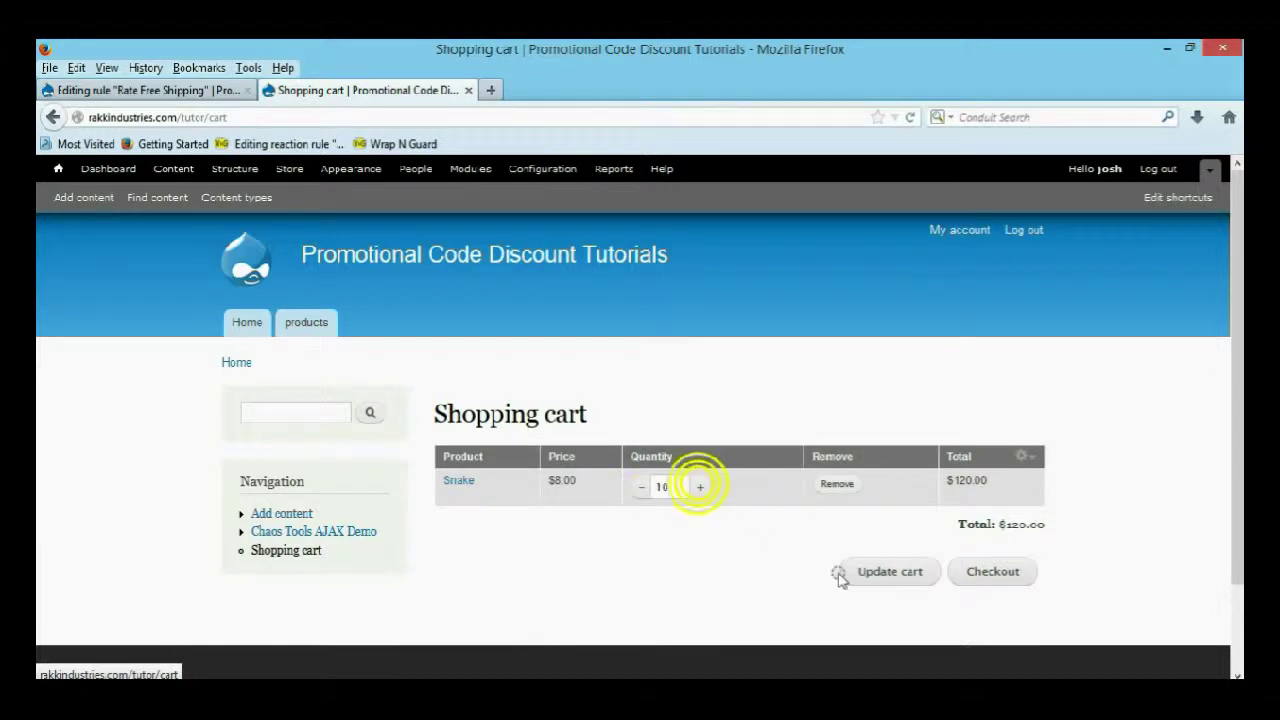
Step: Proceed to checkout and confirm the $80.00 order offers only Shipping at $5.00
left_click(983, 573)
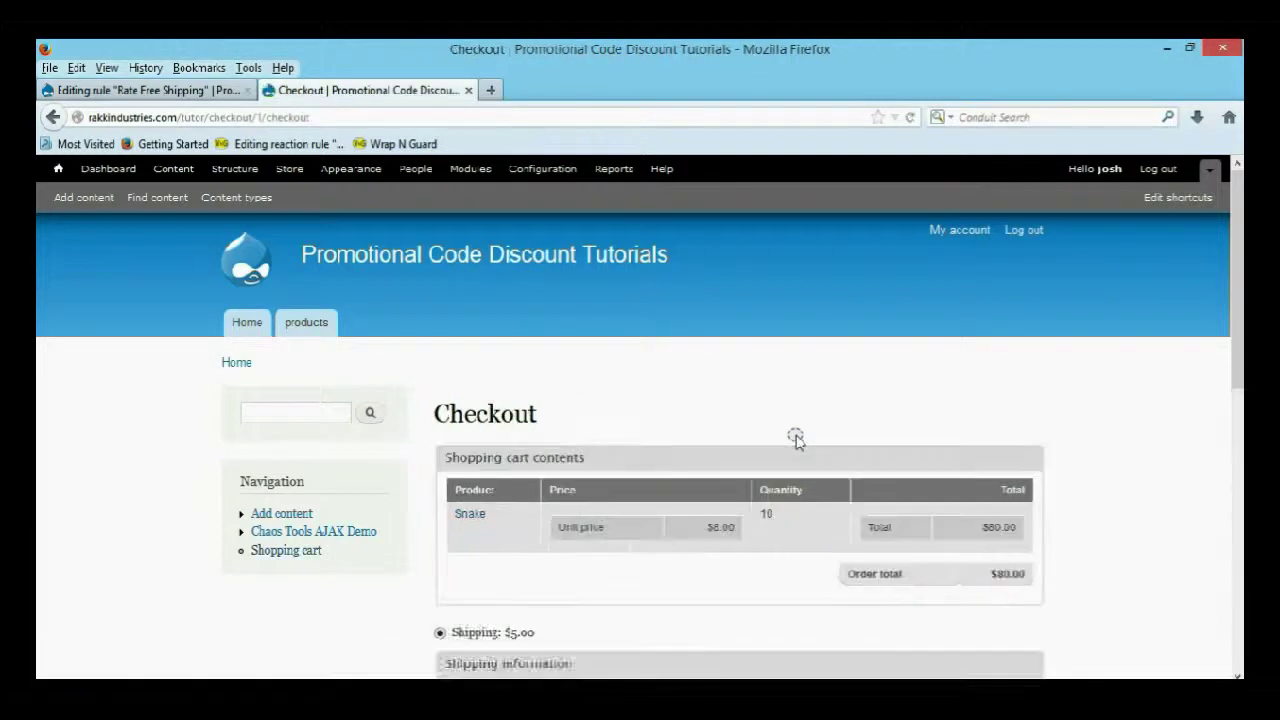
scroll(794, 436, "down", 4)
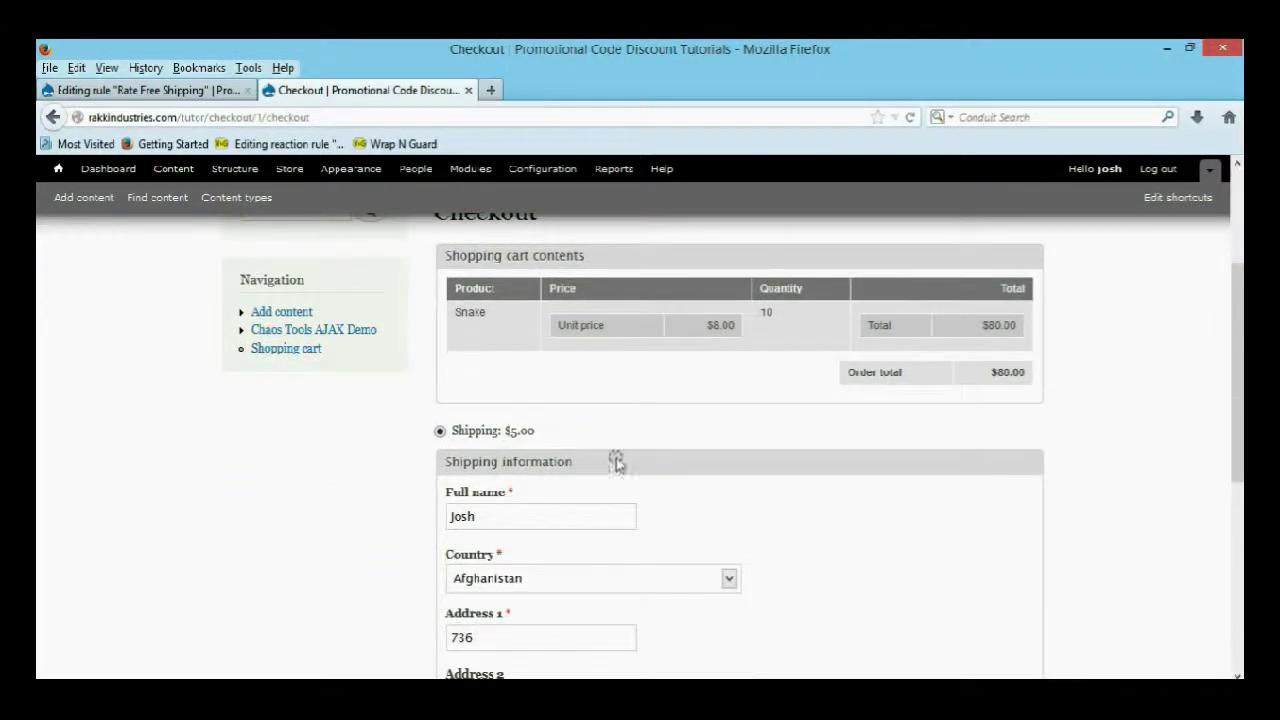
scroll(723, 451, "up", 2)
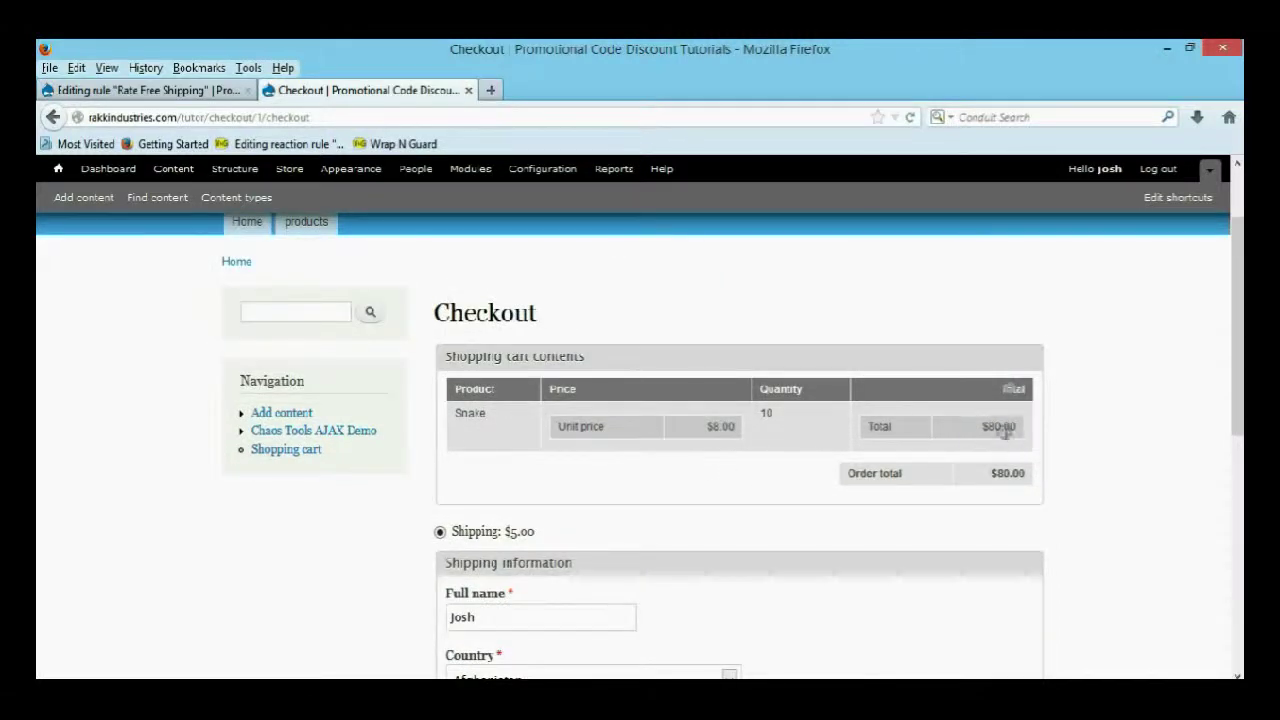
left_click_drag(990, 426, 1023, 437)
left_click(586, 523)
scroll(615, 527, "up", 1)
scroll(615, 527, "up", 1)
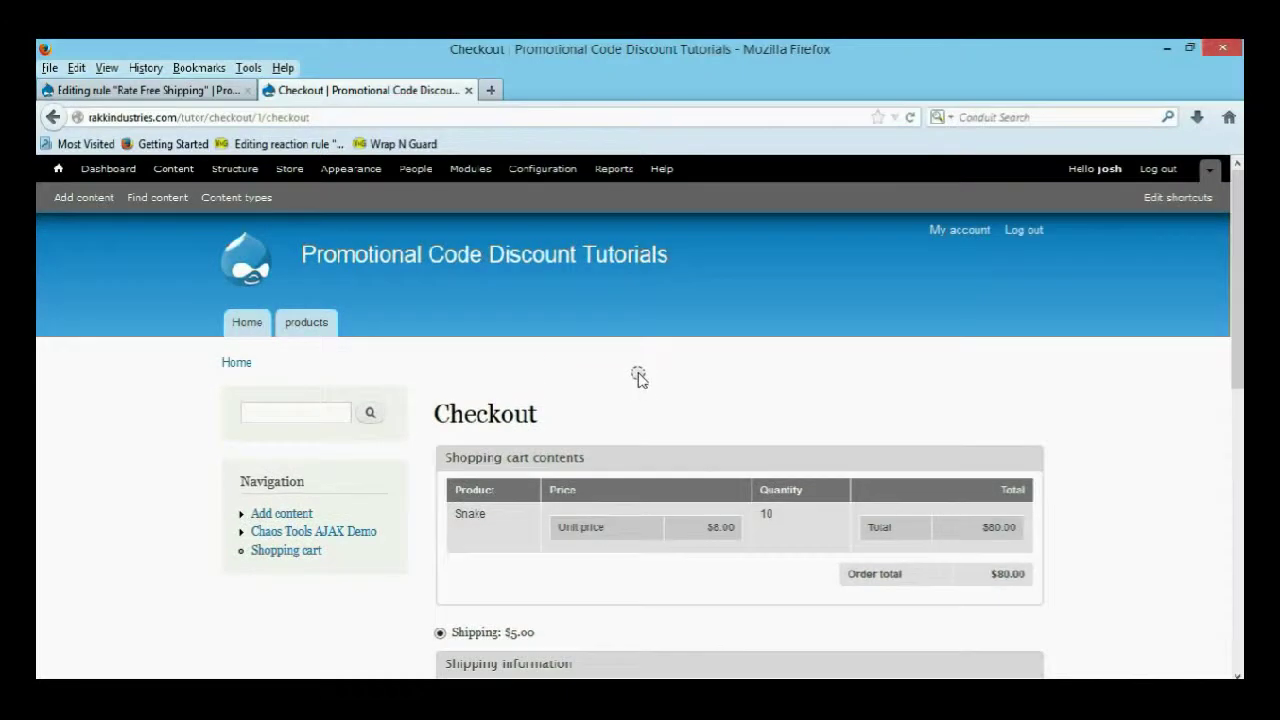